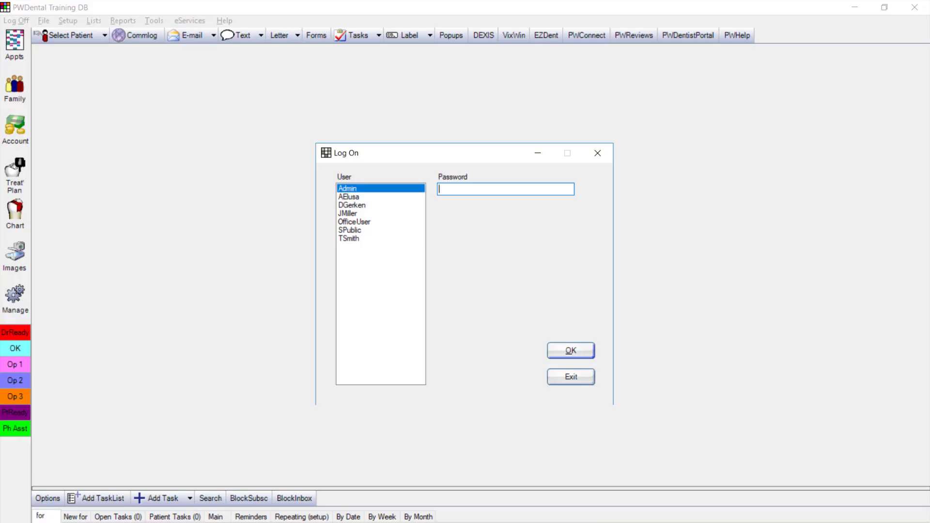
# Log on to Open Dental as the administrator with the Admin password
pyautogui.write('*****')
pyautogui.click(580, 351)
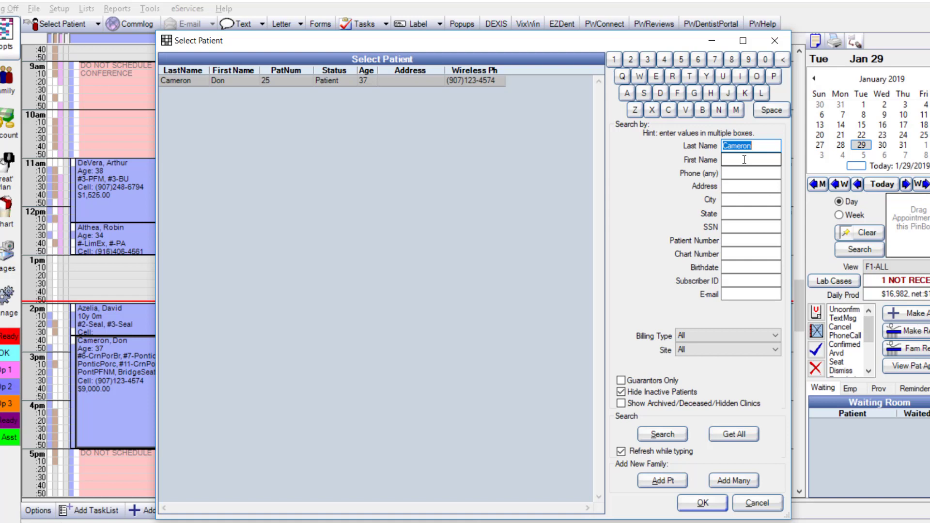
# Enter the new patient's last name and first name in the patient search
pyautogui.press('Tab')
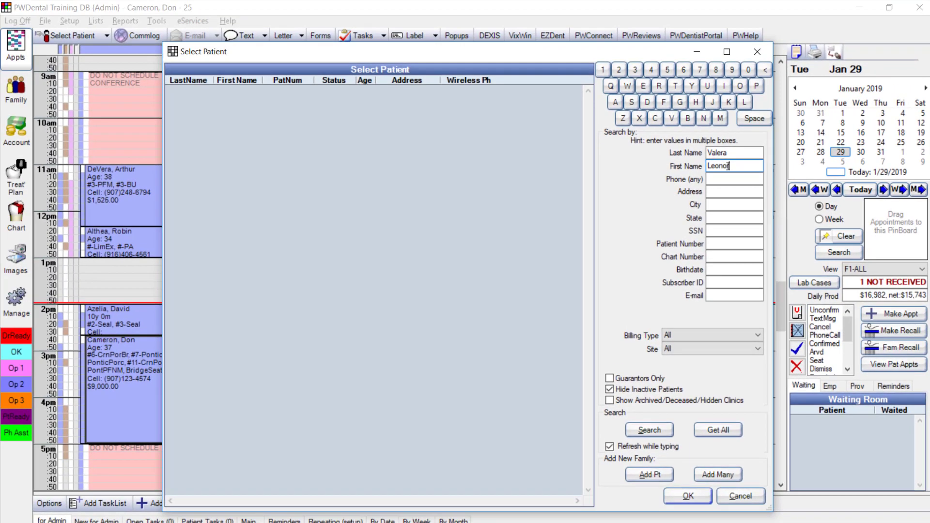
# Add the patient with birthdate 01/01/1985 and gender Female
pyautogui.click(649, 474)
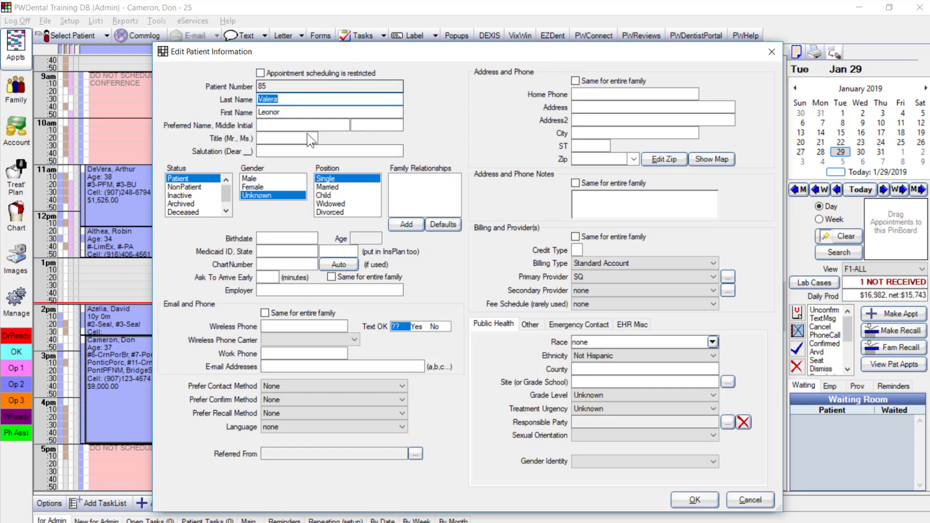
pyautogui.click(282, 239)
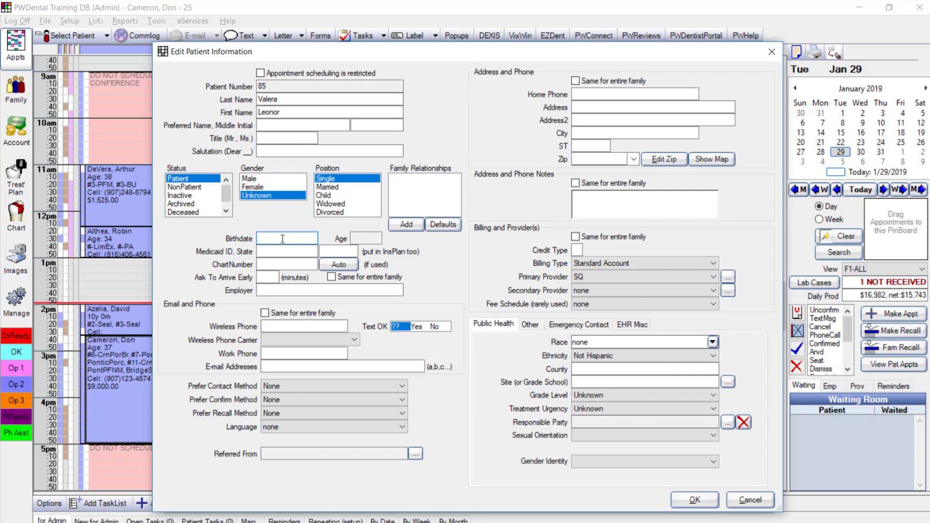
pyautogui.write('01/01/1985')
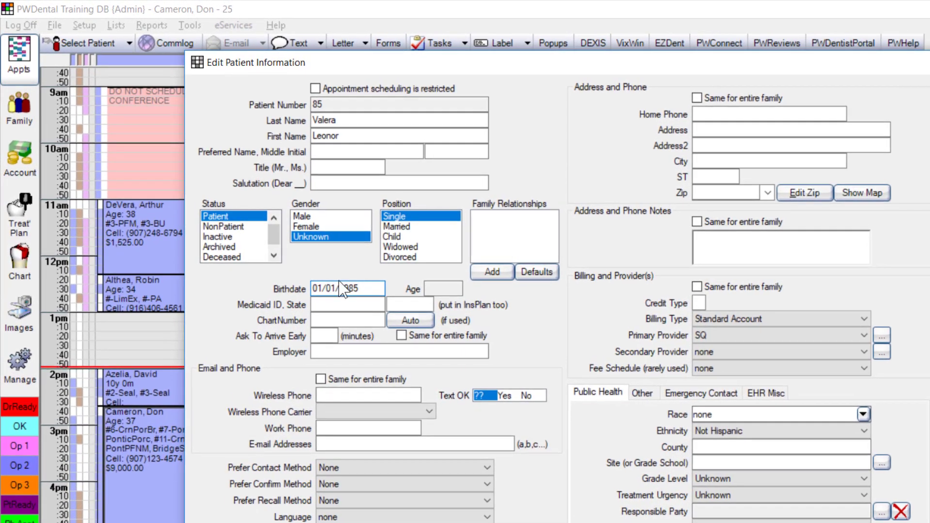
pyautogui.click(306, 227)
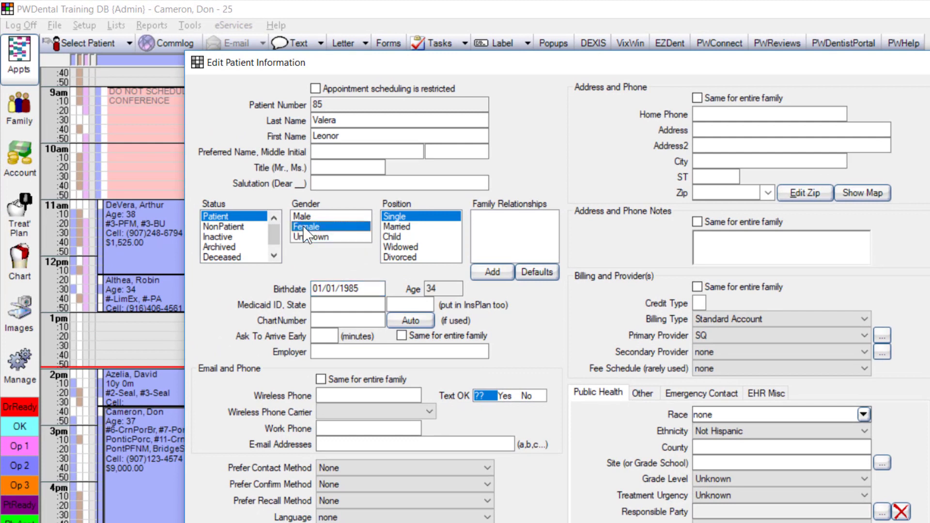
pyautogui.moveTo(380, 289); pyautogui.dragTo(282, 298)
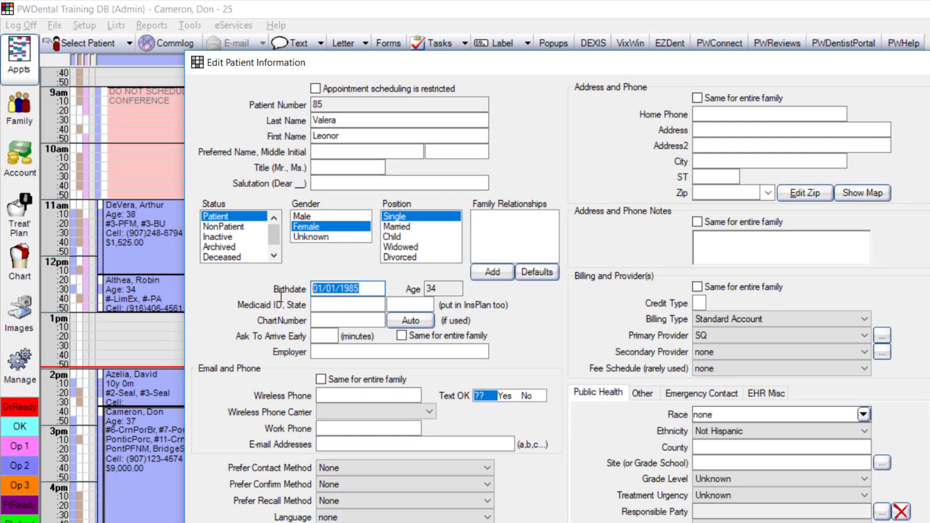
# Enter the patient's cell number, allow texting, and set the carrier to Verizon
pyautogui.click(332, 395)
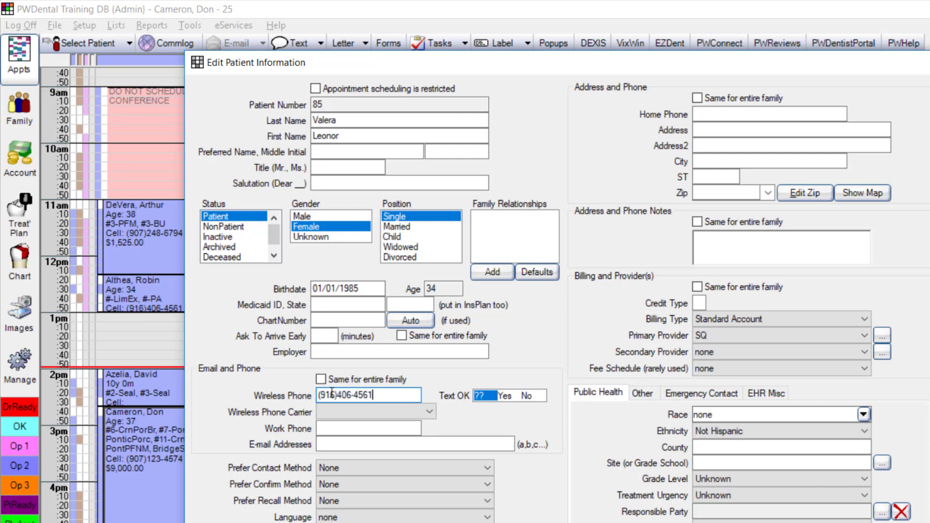
pyautogui.click(505, 396)
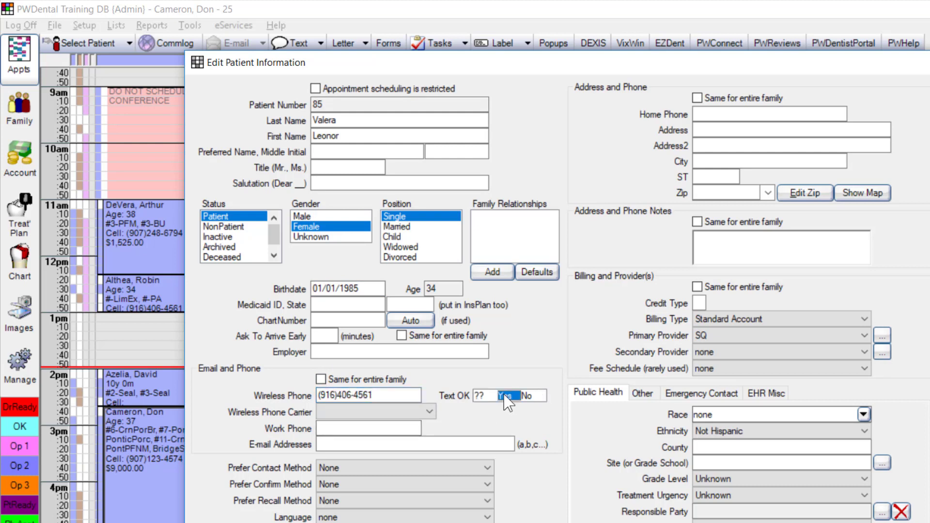
pyautogui.click(421, 412)
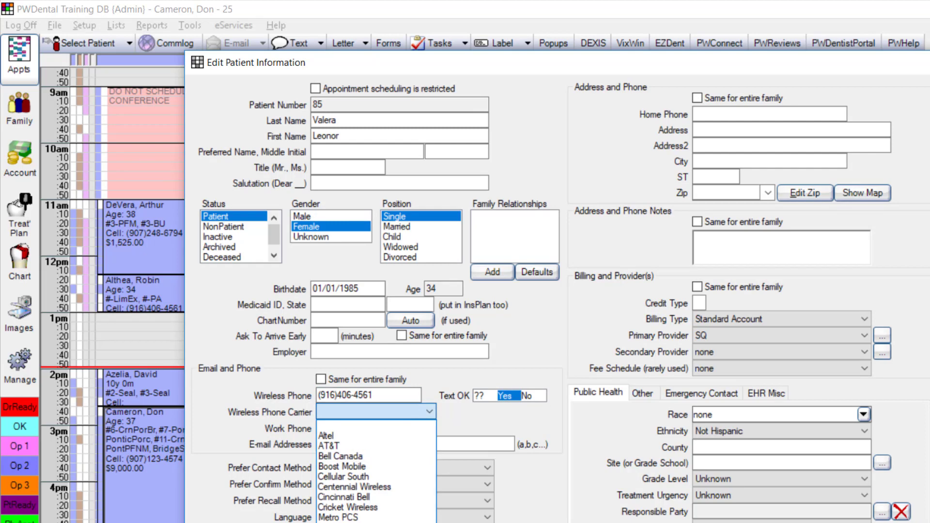
pyautogui.press('v')
pyautogui.press('Return')
# Fill in the patient's e-mail address and save the new patient
pyautogui.click(354, 444)
pyautogui.write('g.valer')
pyautogui.press('BackSpace')
pyautogui.press('BackSpace')
pyautogui.press('BackSpace')
pyautogui.press('BackSpace')
pyautogui.press('BackSpace')
pyautogui.press('BackSpace')
pyautogui.press('BackSpace')
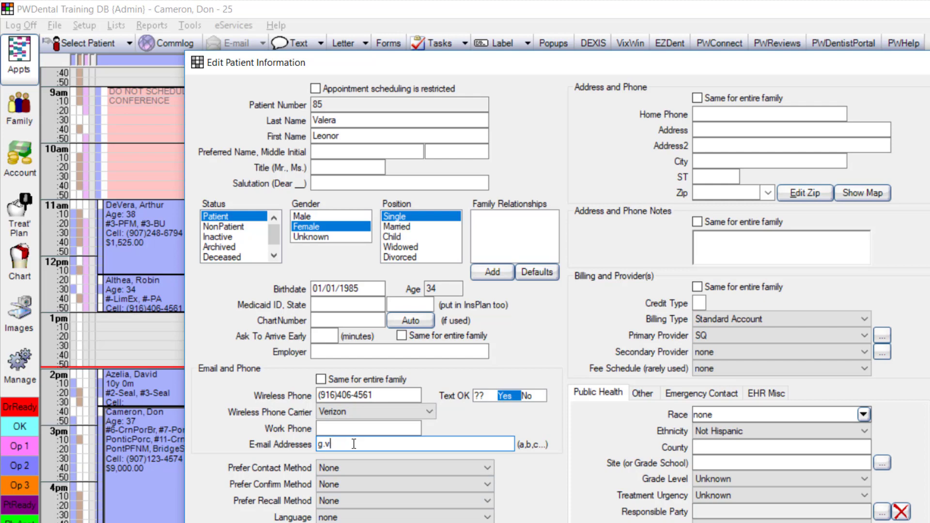
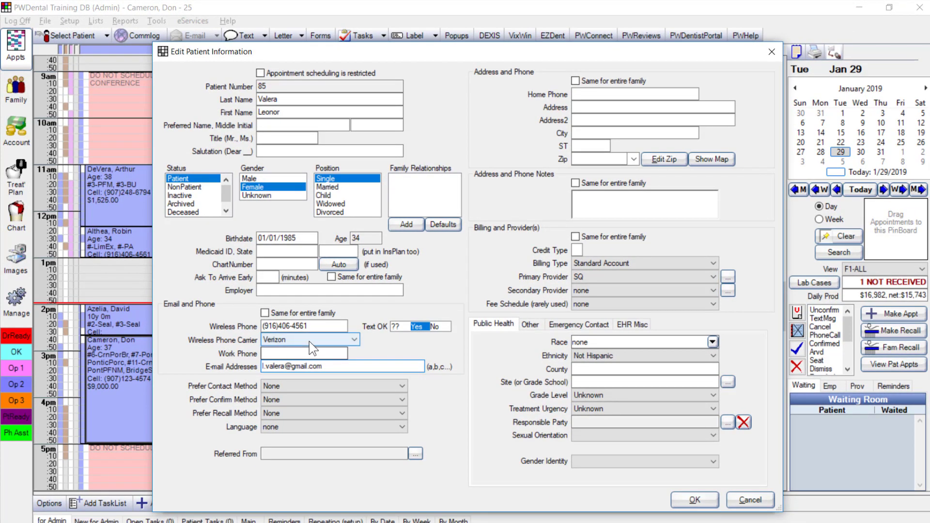
pyautogui.click(694, 500)
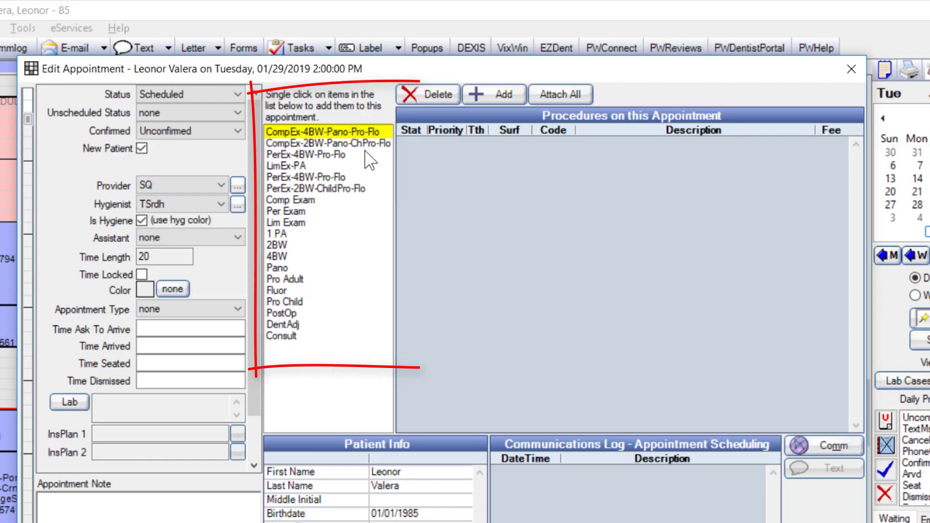
# Add CompEx-4BW-Pano-Pro-Flo procedures and note 'Pain in UL, hasn't had cleaning a while'
pyautogui.click(402, 98)
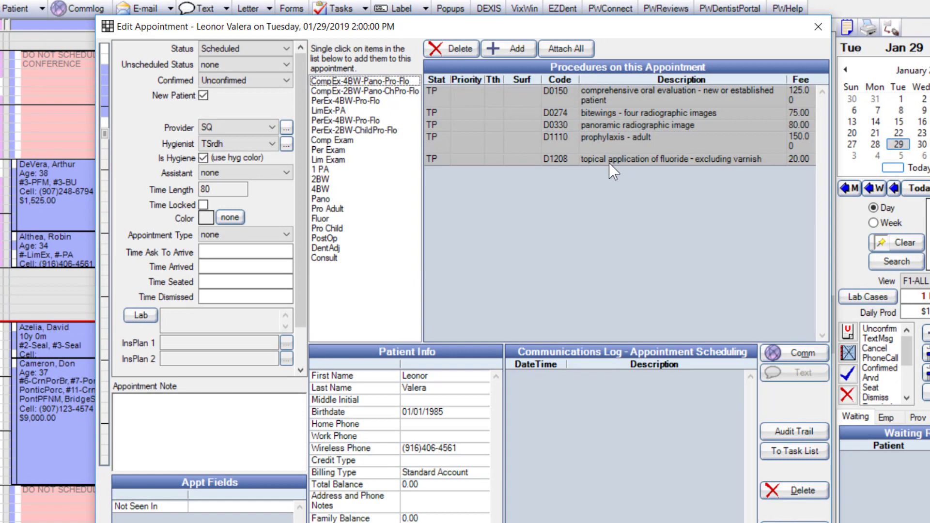
pyautogui.click(245, 421)
pyautogui.write('Pain UL')
pyautogui.press('BackSpace')
pyautogui.press('BackSpace')
pyautogui.write('in UL, ')
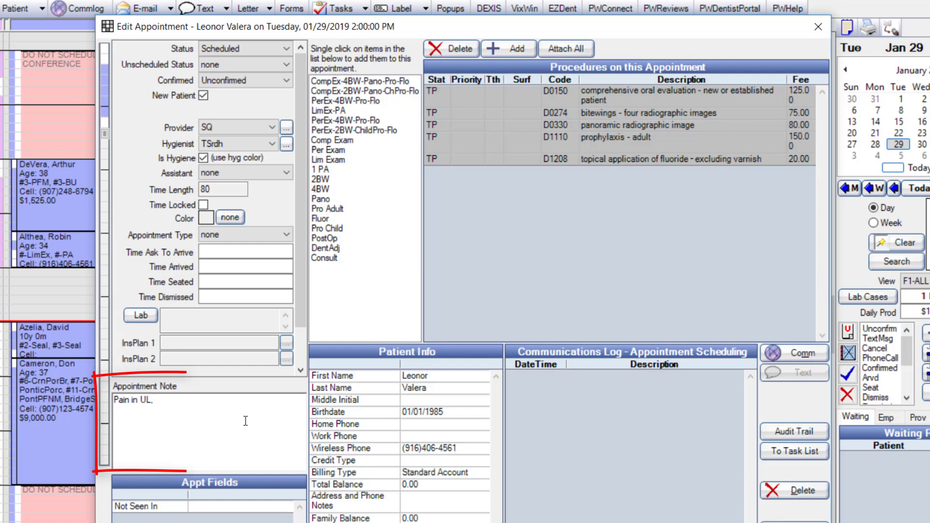
pyautogui.write("hasn't had cleaning a while")
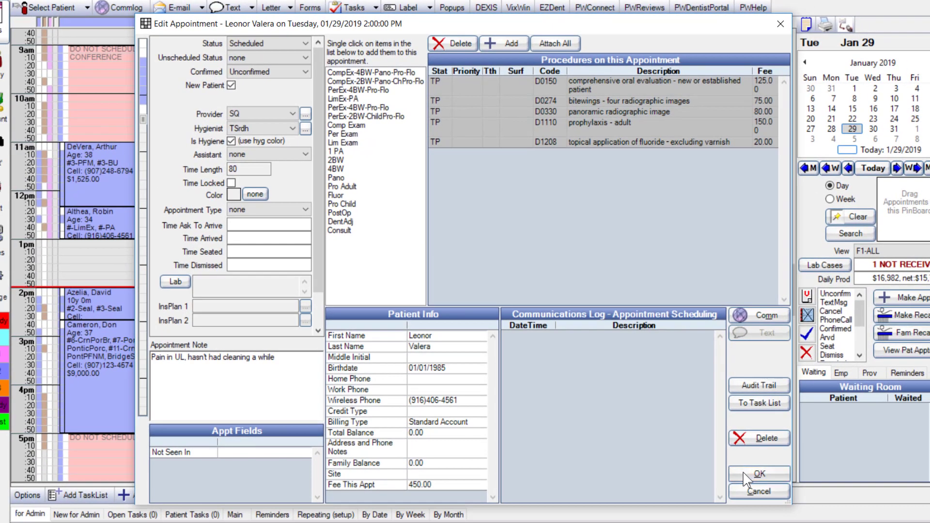
# Save the appointment to the schedule and shorten it to end at 3 pm
pyautogui.click(749, 478)
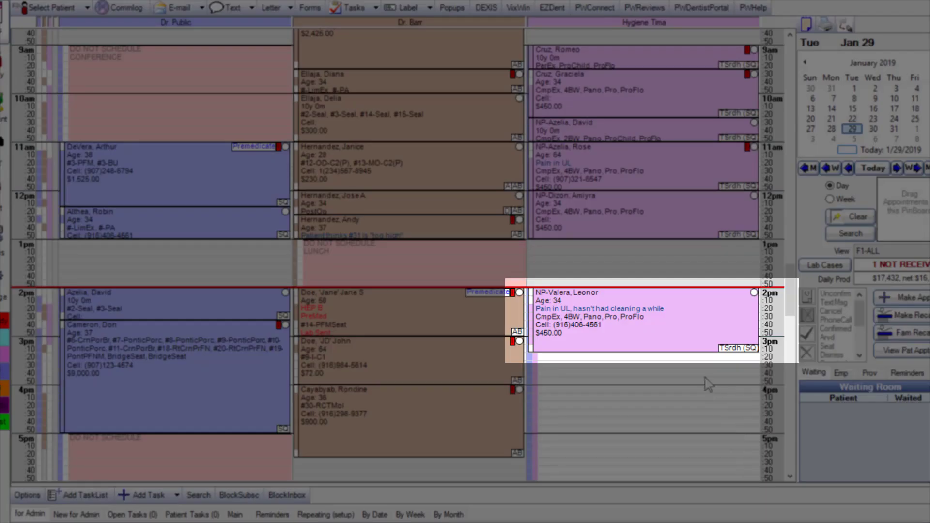
pyautogui.moveTo(683, 347); pyautogui.dragTo(682, 337)
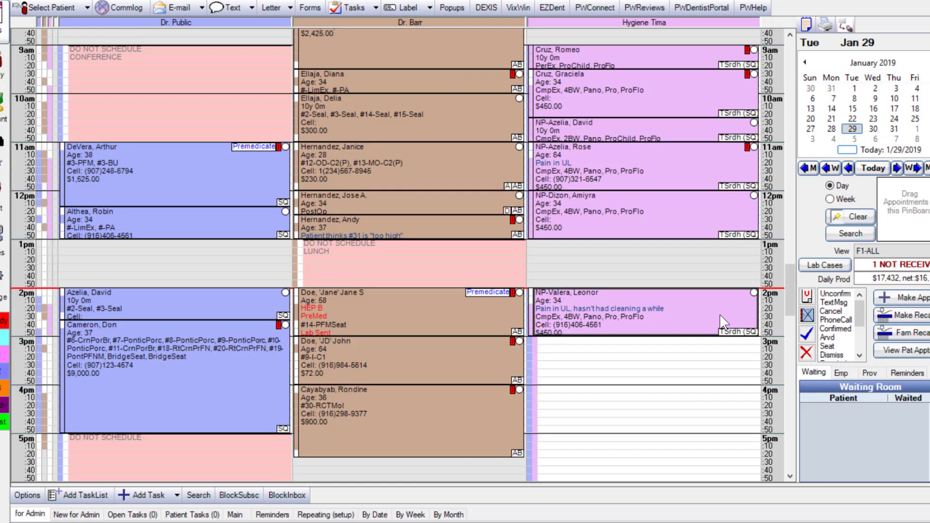
pyautogui.moveTo(713, 320)
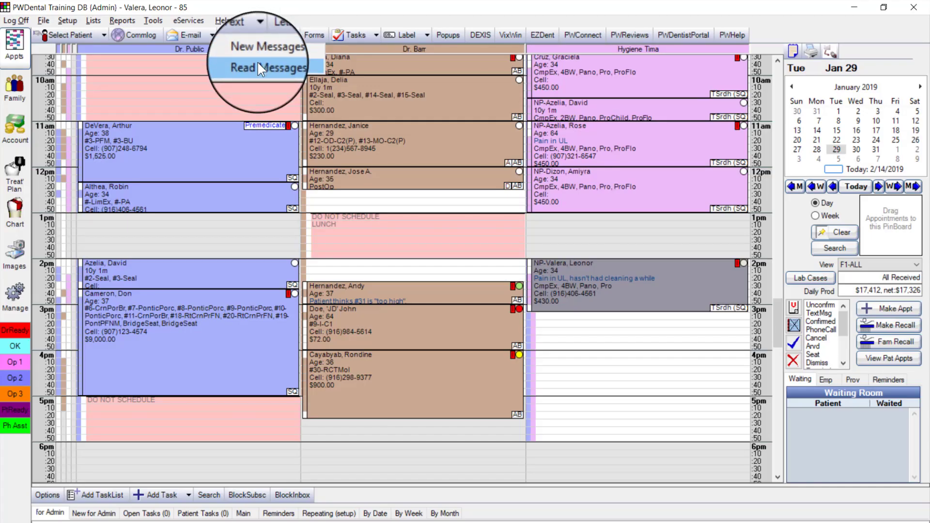
# Choose Read Messages from the Text menu to view received texts
pyautogui.click(257, 61)
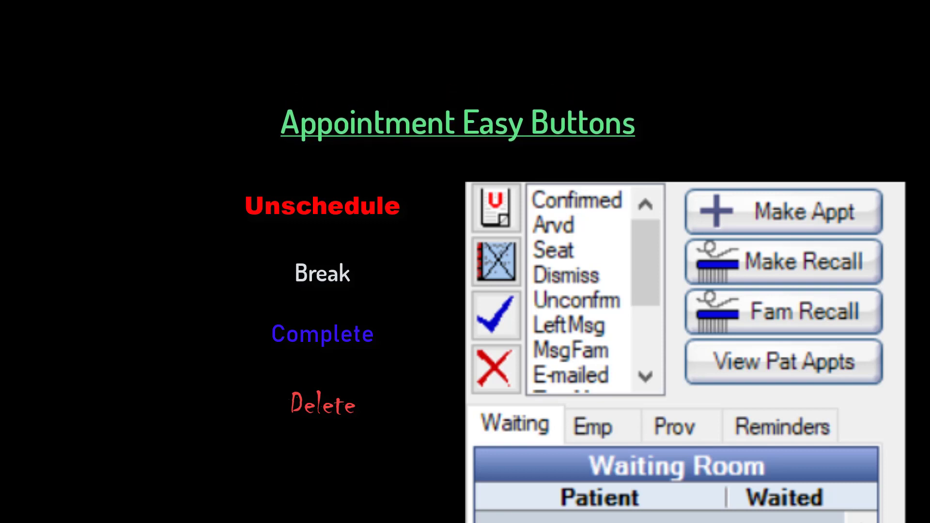
# Select the 2 pm #14-PFMSeat appointment in the second provider column
pyautogui.moveTo(601, 320)
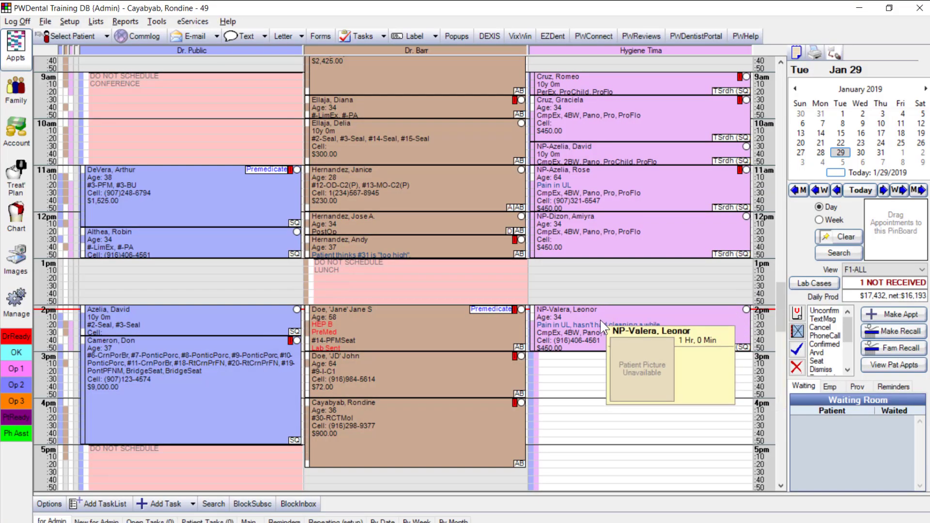
pyautogui.click(412, 329)
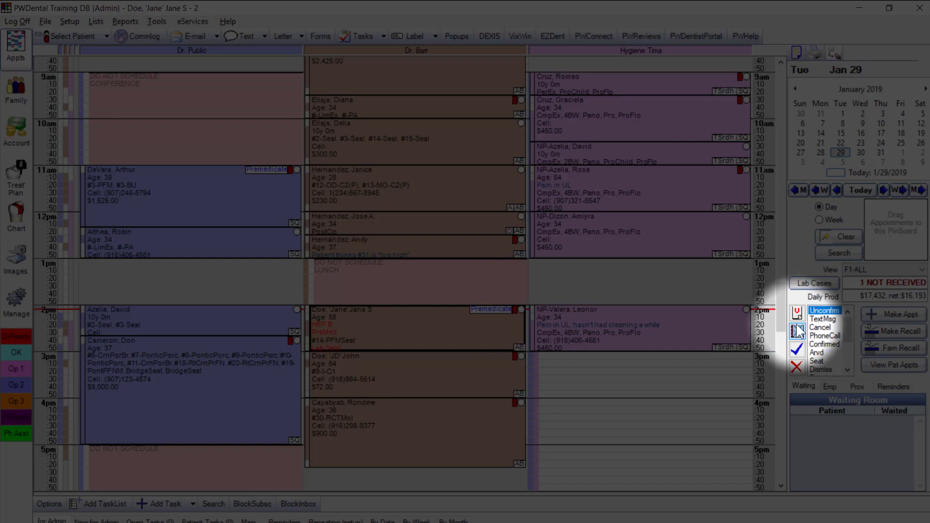
# Use the Break Appointment button on the selected 2 pm appointment
pyautogui.click(798, 331)
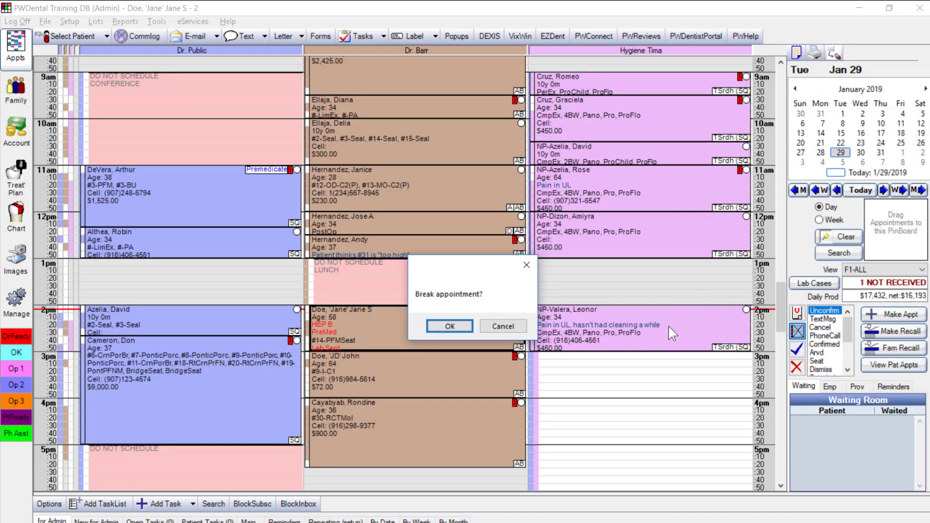
# Confirm the break and save the $0.00 broken-appointment procedure
pyautogui.click(460, 324)
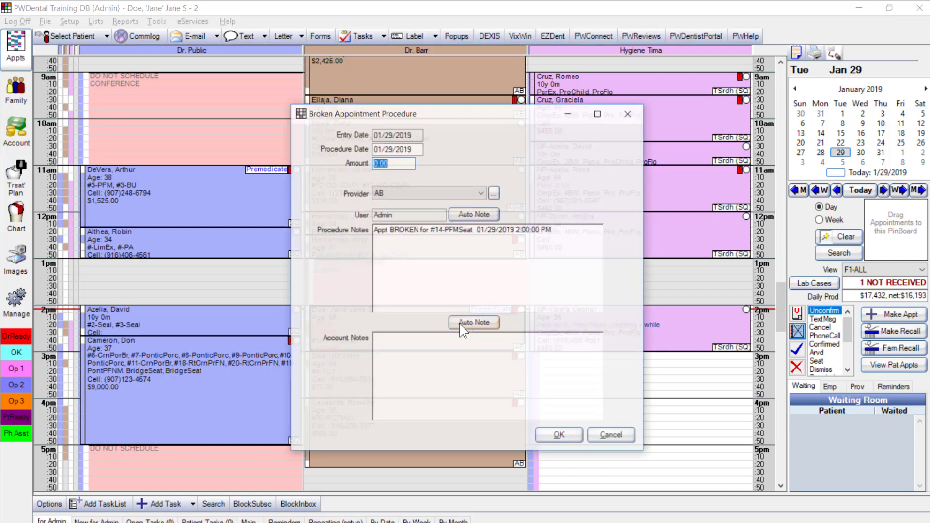
pyautogui.moveTo(461, 114); pyautogui.dragTo(576, 122)
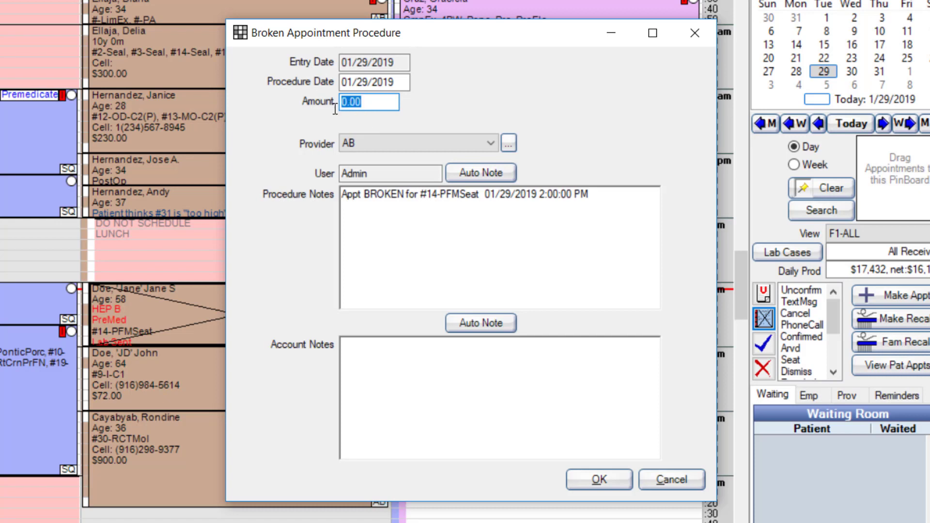
pyautogui.click(460, 194)
pyautogui.click(618, 483)
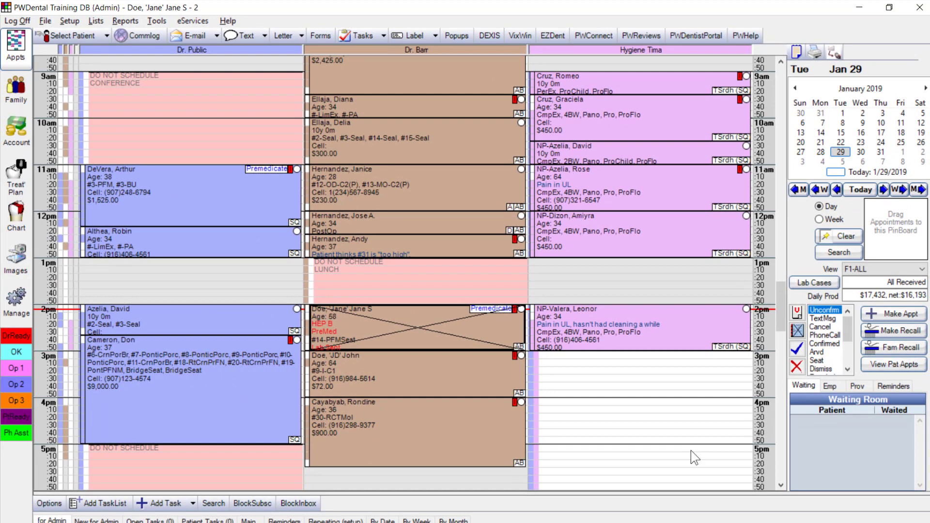
# Move the broken 2 pm appointment to the unscheduled list
pyautogui.moveTo(500, 328)
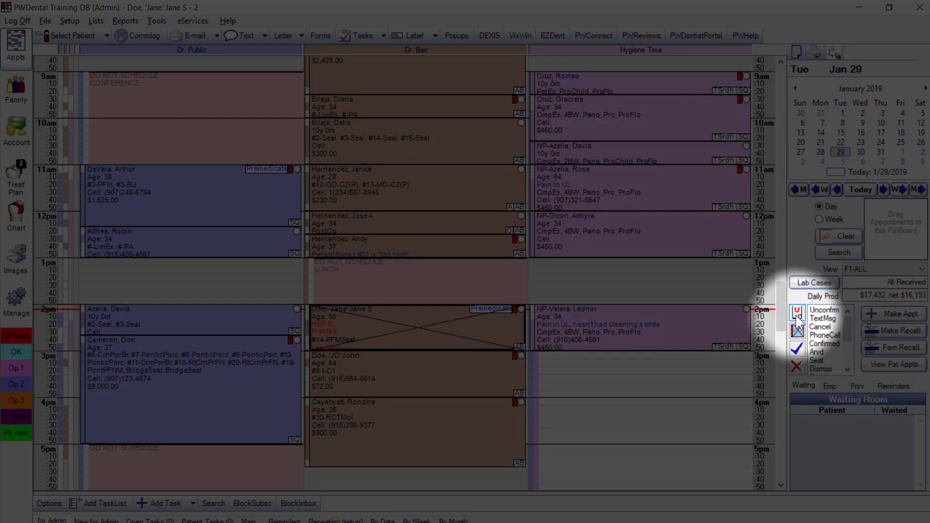
pyautogui.click(797, 315)
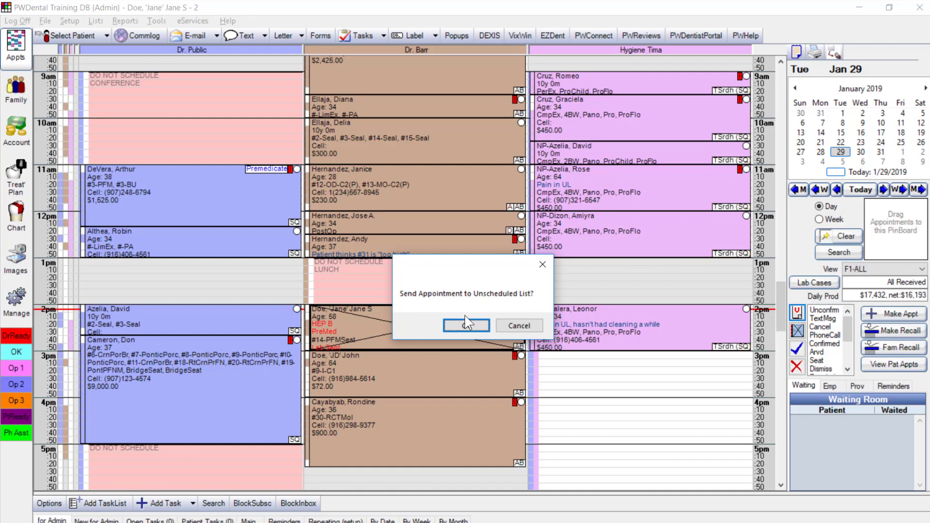
pyautogui.click(464, 327)
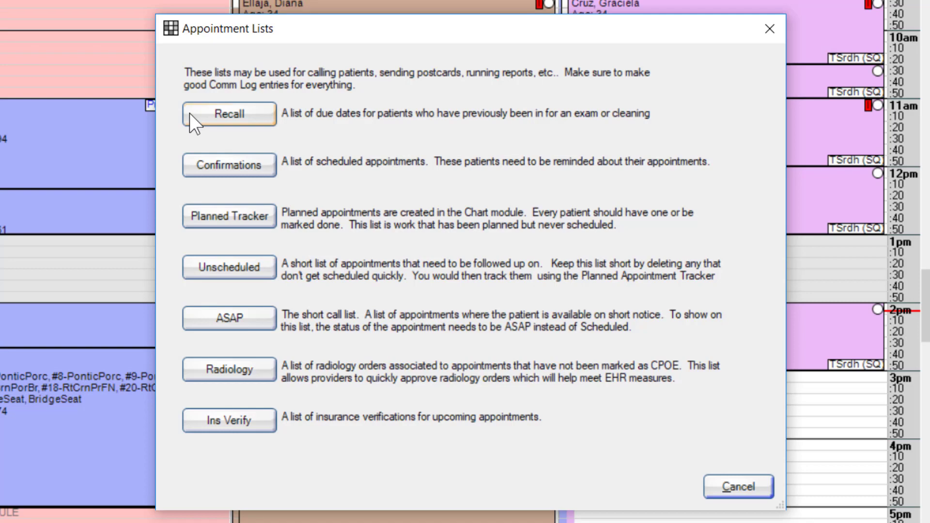
pyautogui.click(190, 115)
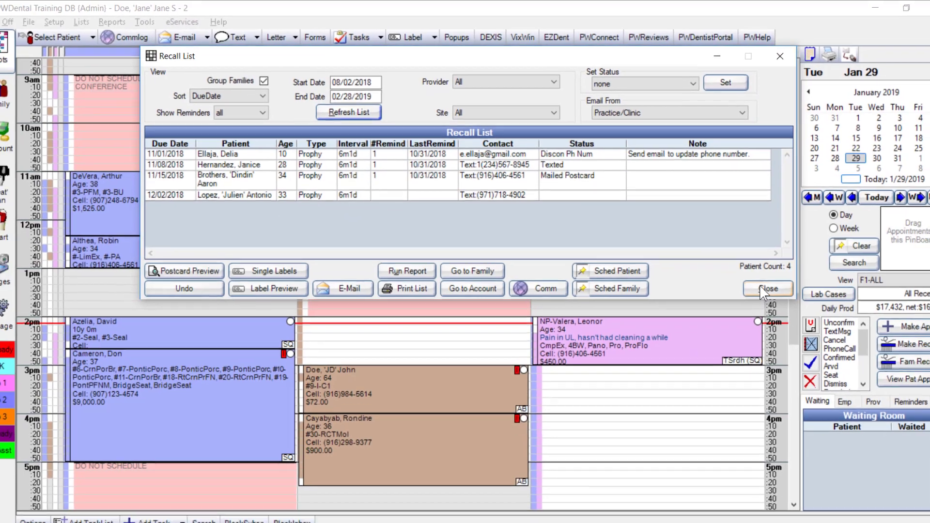
pyautogui.click(811, 330)
pyautogui.click(798, 49)
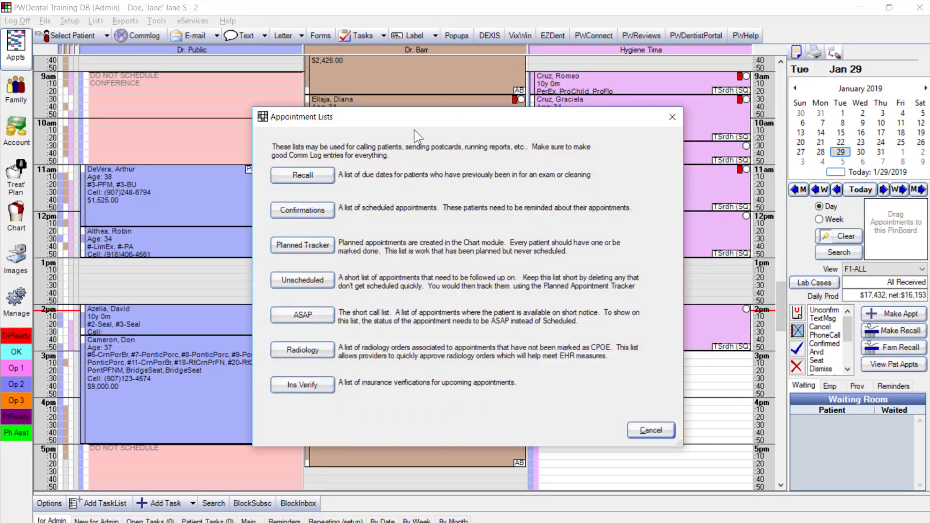
pyautogui.click(321, 211)
pyautogui.tripleClick(320, 83)
pyautogui.press('BackSpace')
pyautogui.tripleClick(320, 97)
pyautogui.press('BackSpace')
pyautogui.write('0')
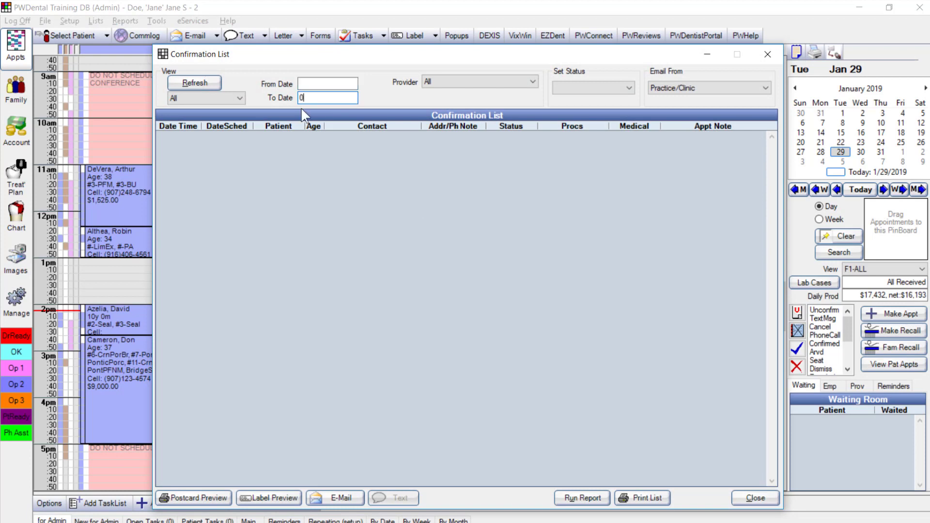
pyautogui.write('1/01/2030')
pyautogui.click(210, 82)
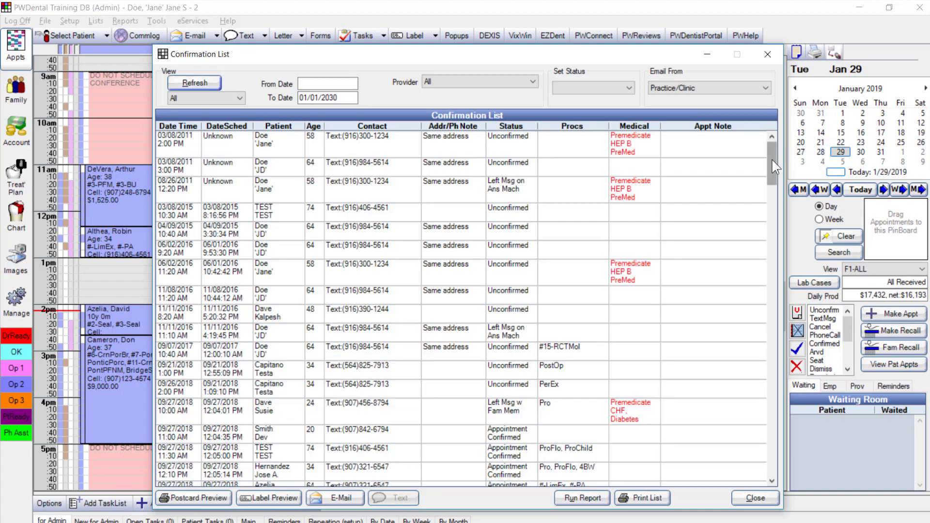
pyautogui.moveTo(774, 166); pyautogui.dragTo(769, 451)
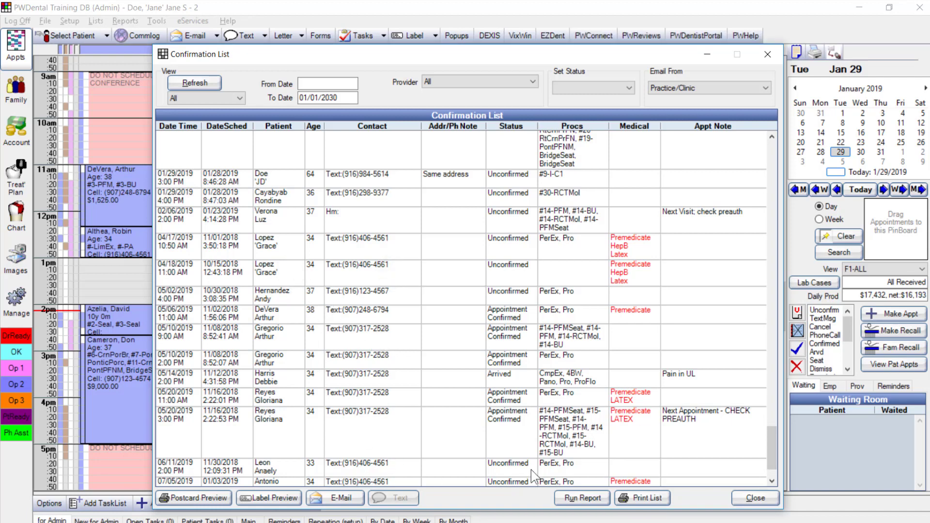
pyautogui.click(591, 465)
pyautogui.click(569, 434)
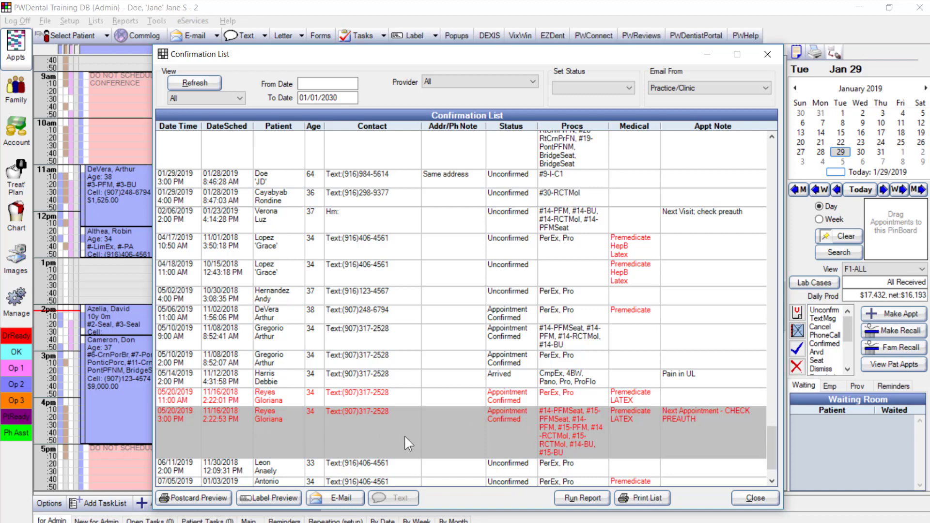
pyautogui.click(755, 498)
pyautogui.click(797, 52)
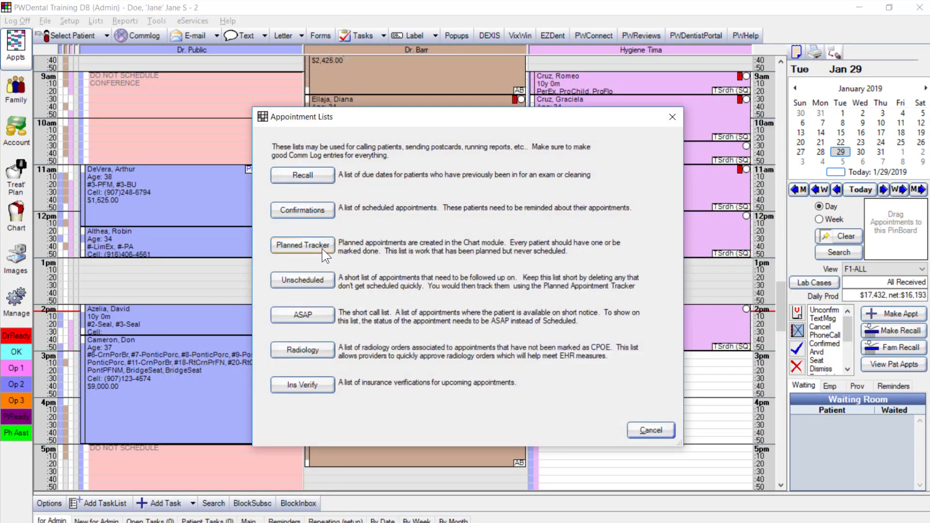
# Pin the #14-PFMSeat unscheduled appointment and drag it into Dr. Barr's 2pm slot on Thursday, January 31
pyautogui.click(303, 280)
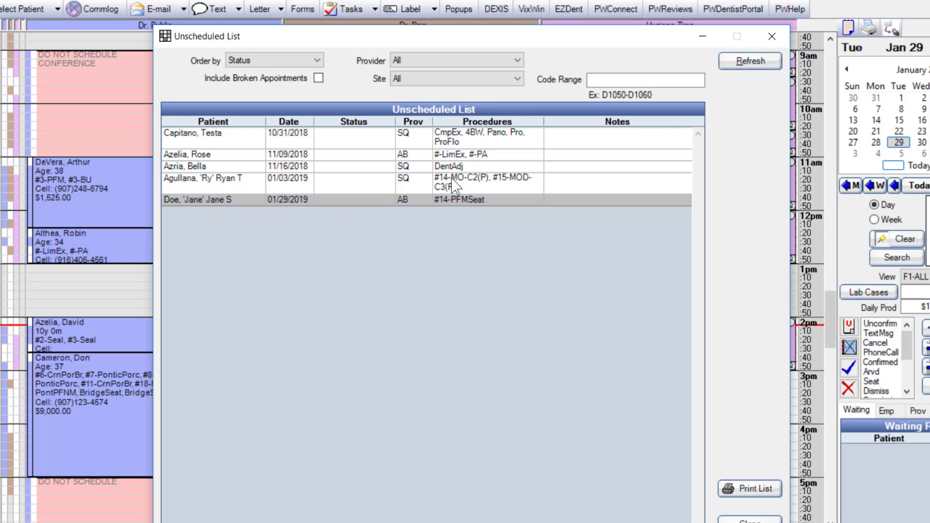
pyautogui.rightClick(451, 198)
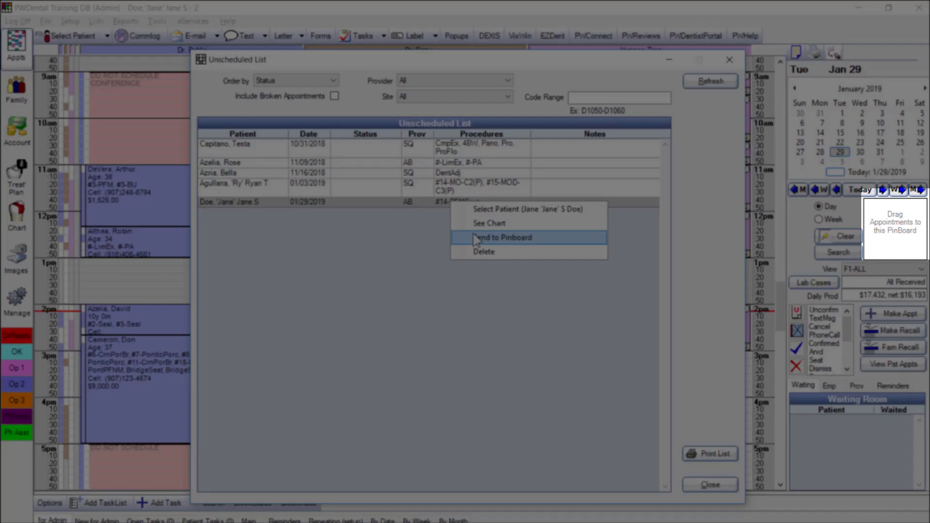
pyautogui.click(504, 237)
pyautogui.click(711, 485)
pyautogui.click(880, 152)
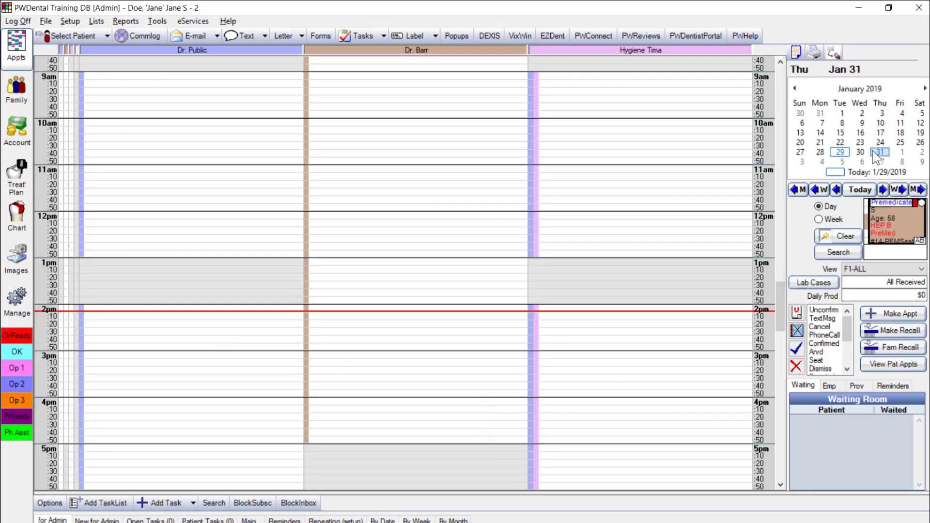
pyautogui.moveTo(908, 229); pyautogui.dragTo(348, 342)
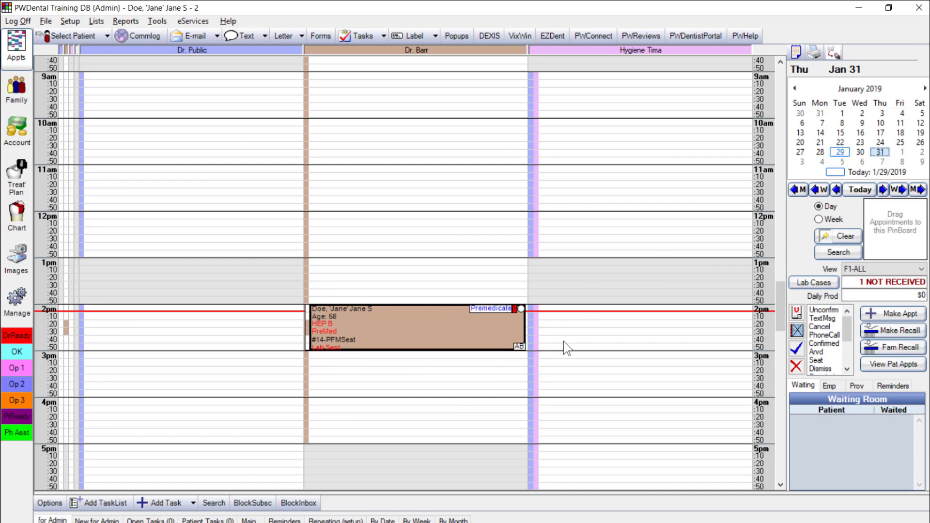
# Return the schedule to today, January 29, then review and close the Planned Appointments tracker
pyautogui.click(849, 194)
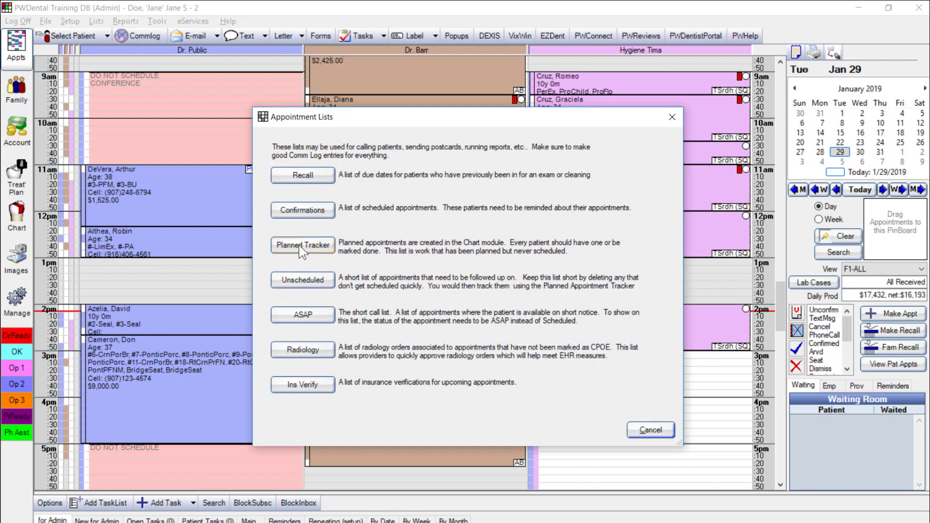
pyautogui.click(303, 245)
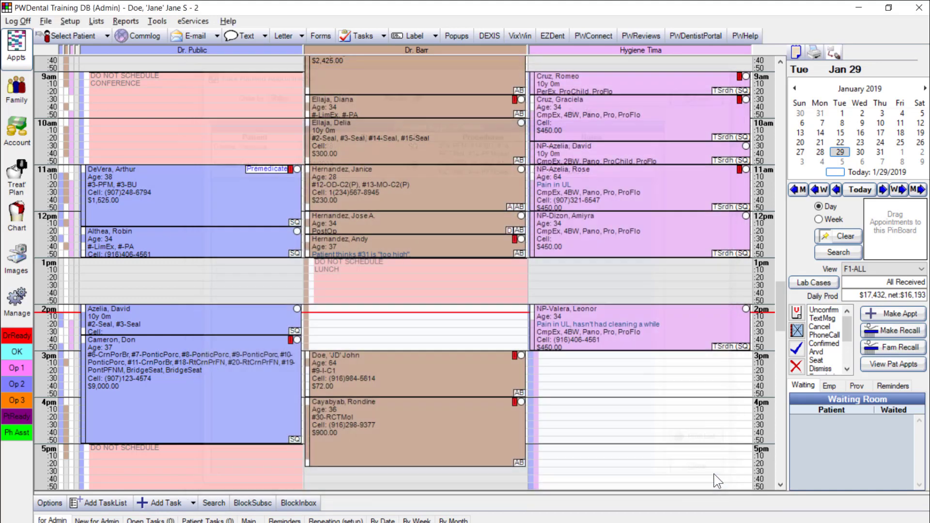
pyautogui.click(714, 475)
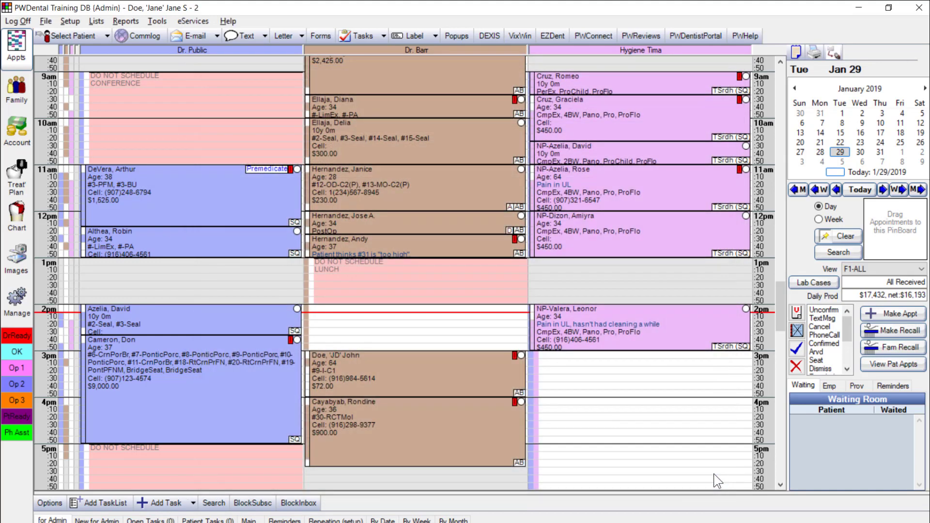
# Set the new patient's 2pm hygiene appointment to Confirmed, then mark it Arrived
pyautogui.click(682, 317)
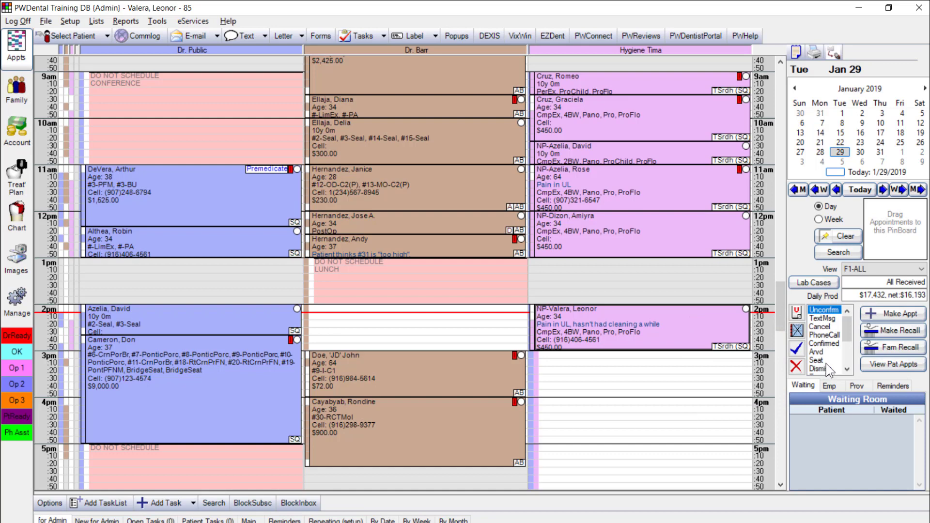
pyautogui.click(823, 342)
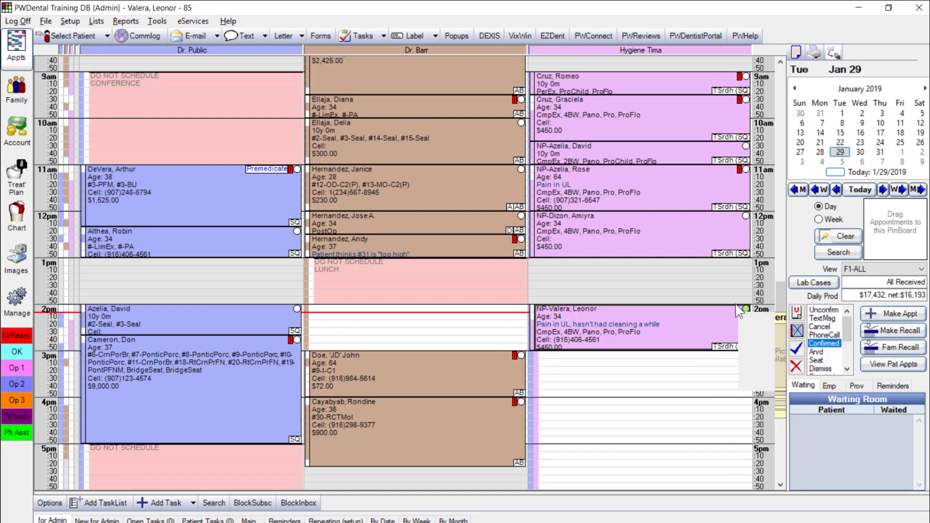
pyautogui.moveTo(744, 316)
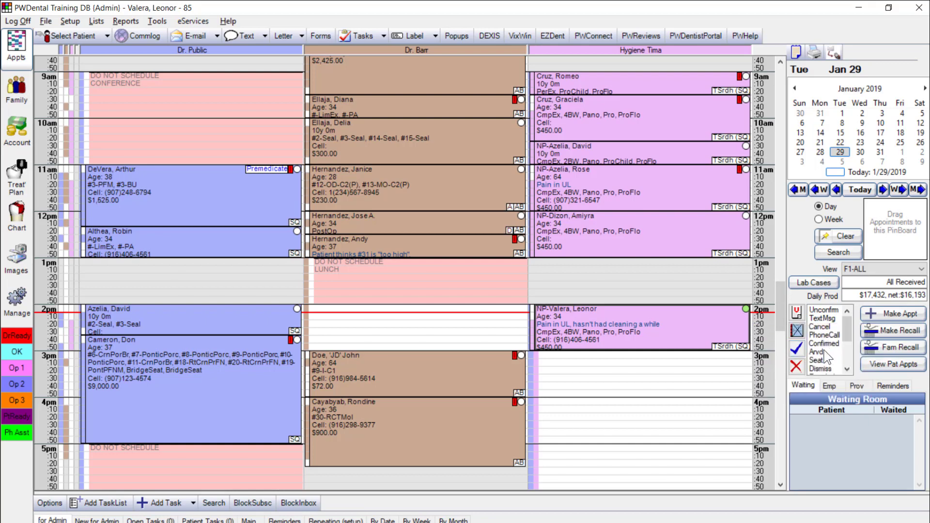
pyautogui.click(819, 352)
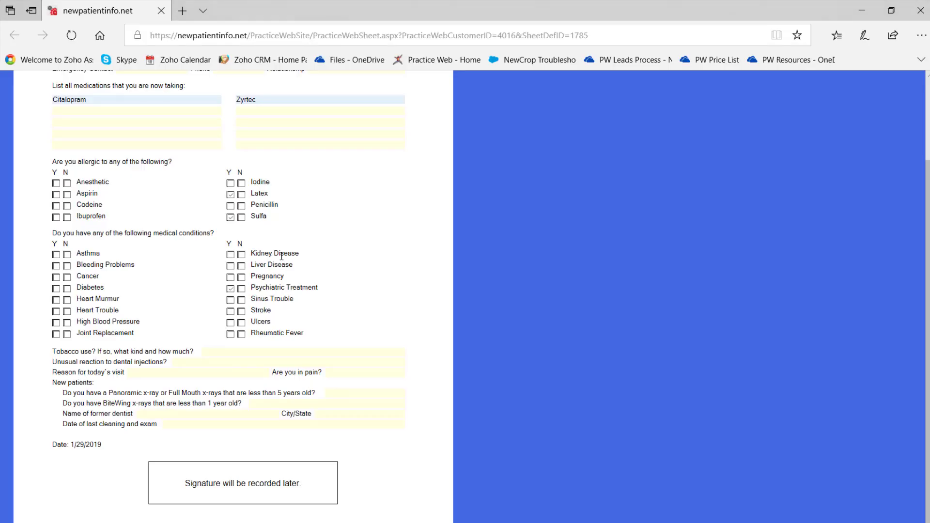
# Check the Citalopram and Zyrtec medication entries on the web form, then submit the medical history form
pyautogui.scroll(3, 928, 388)
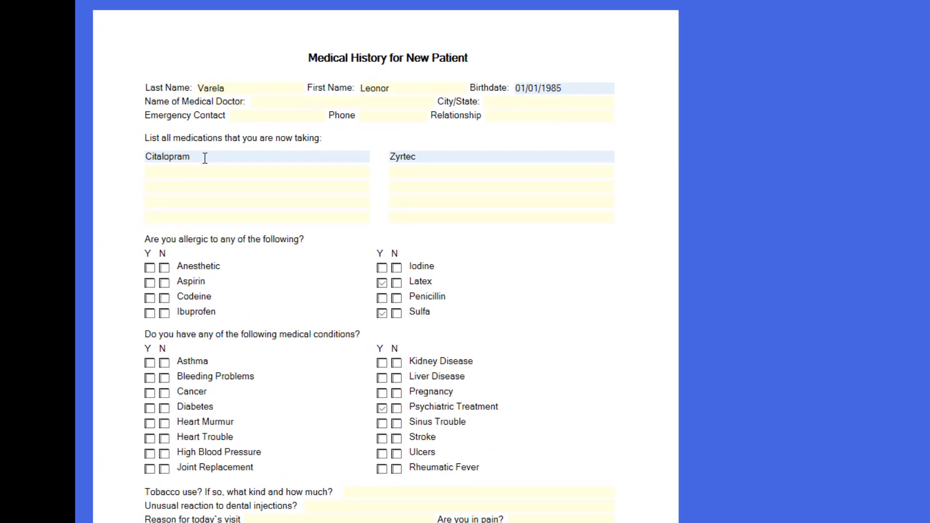
pyautogui.click(262, 156)
pyautogui.click(438, 158)
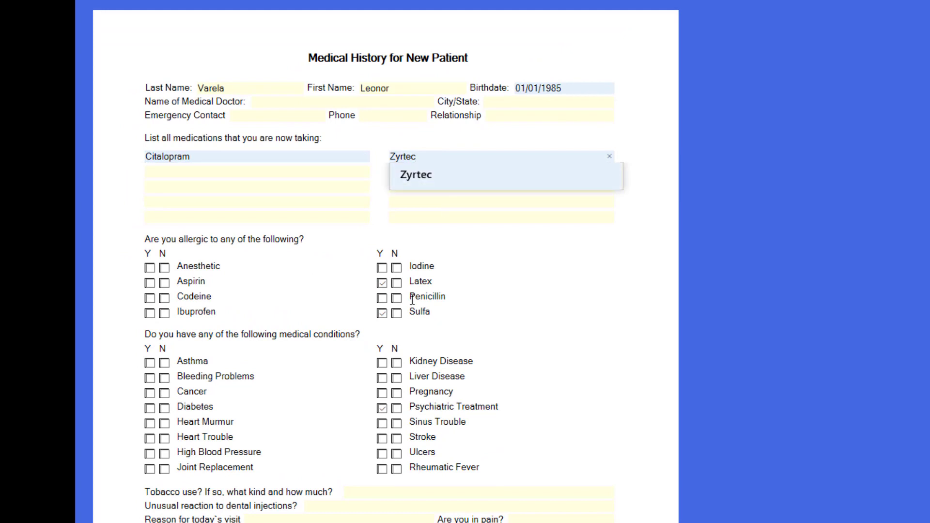
pyautogui.click(515, 309)
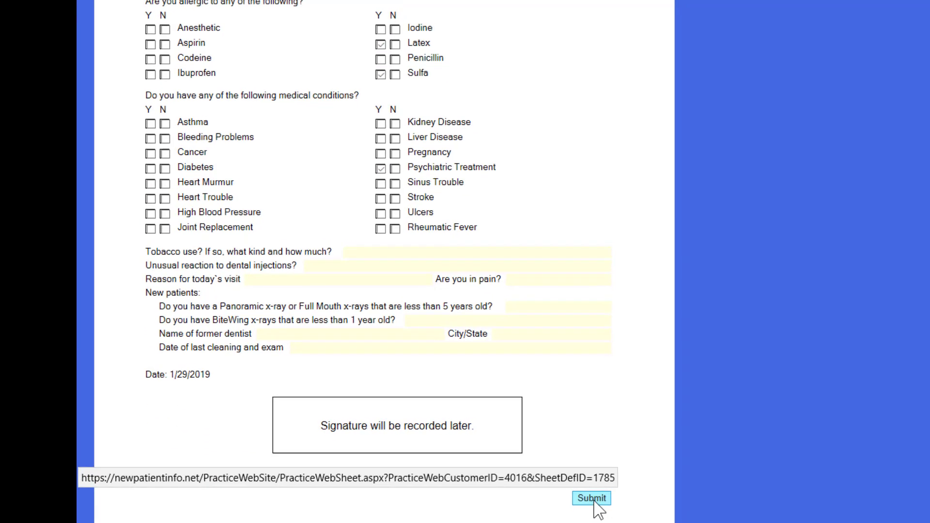
pyautogui.click(594, 499)
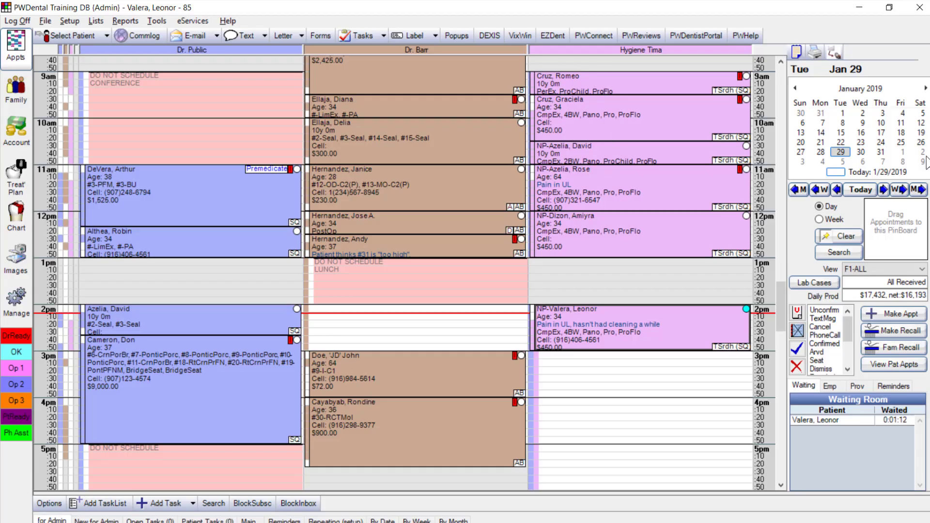
# Retrieve the new web form through Tools > WebForms and open the patient's Medical History New Patient sheet
pyautogui.click(156, 22)
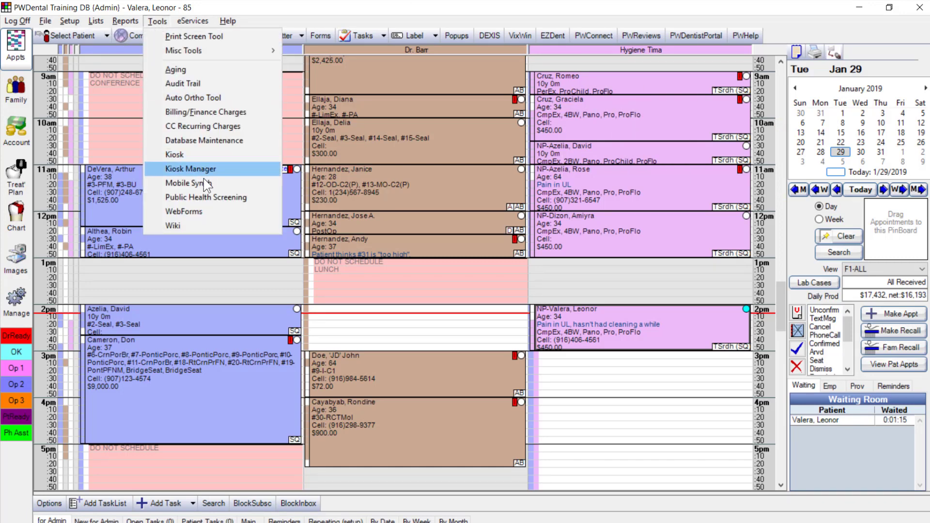
pyautogui.click(208, 217)
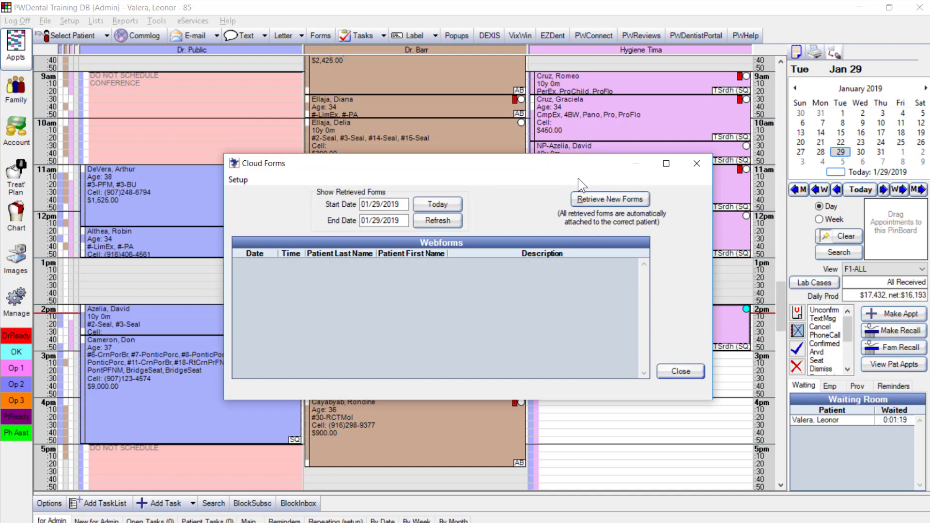
pyautogui.click(612, 205)
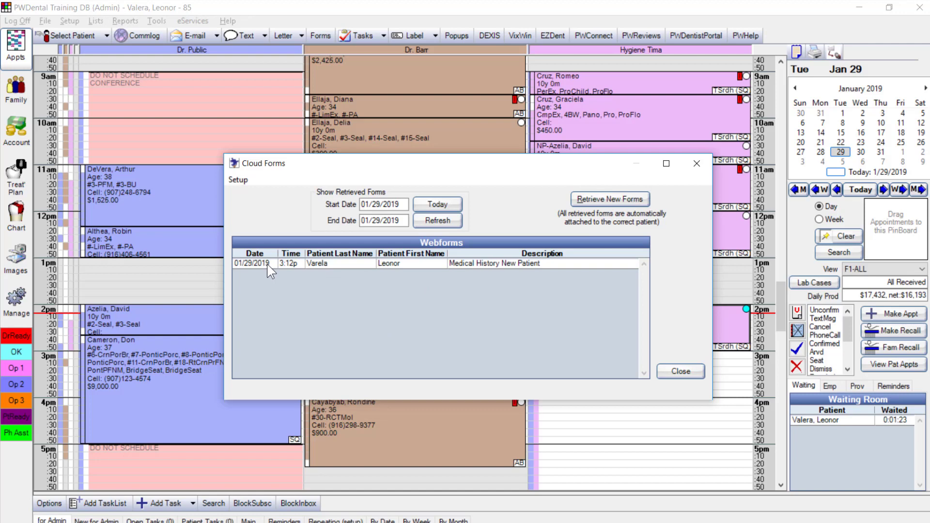
pyautogui.doubleClick(267, 264)
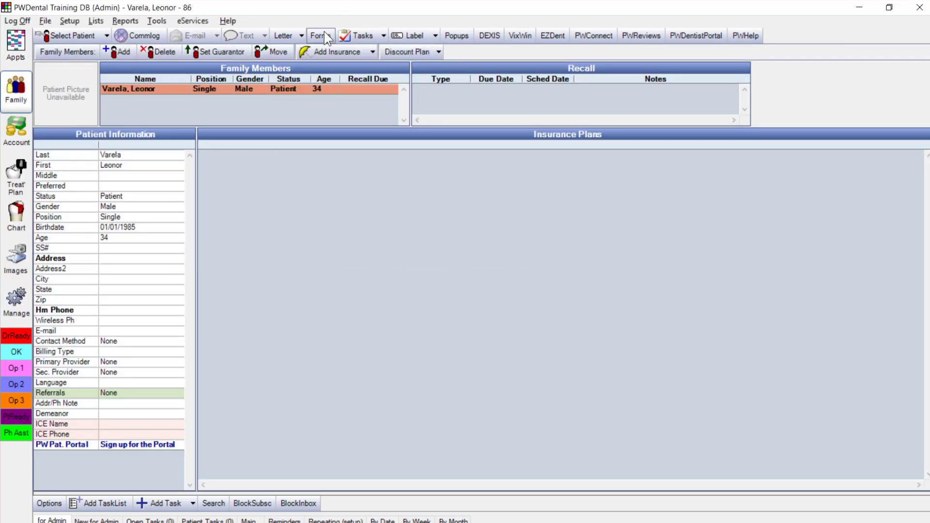
pyautogui.click(328, 36)
pyautogui.doubleClick(492, 132)
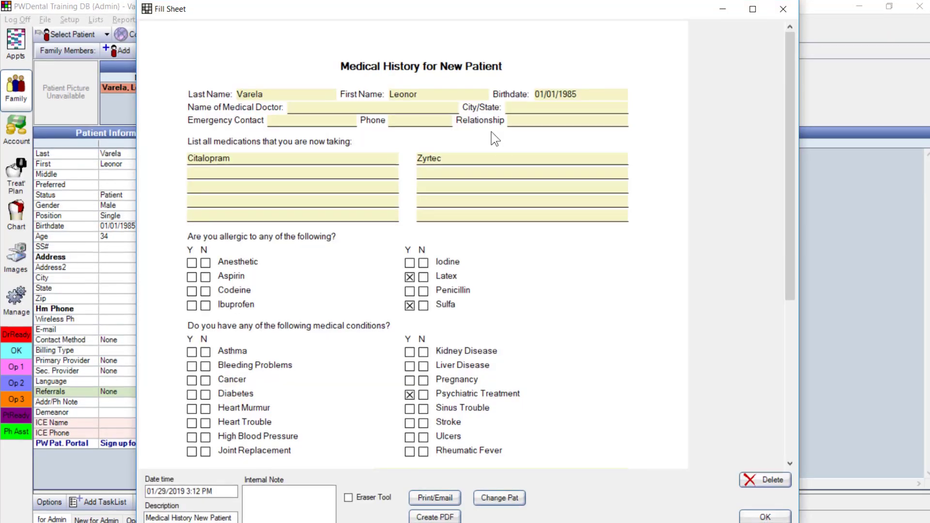
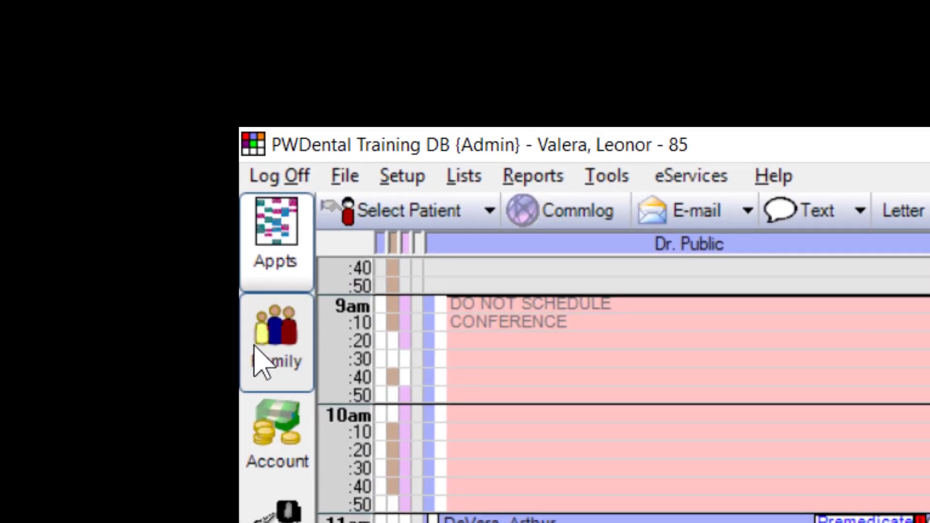
# Switch to the patient's Family record and confirm the Edit Patient Information dialog with OK
pyautogui.click(22, 87)
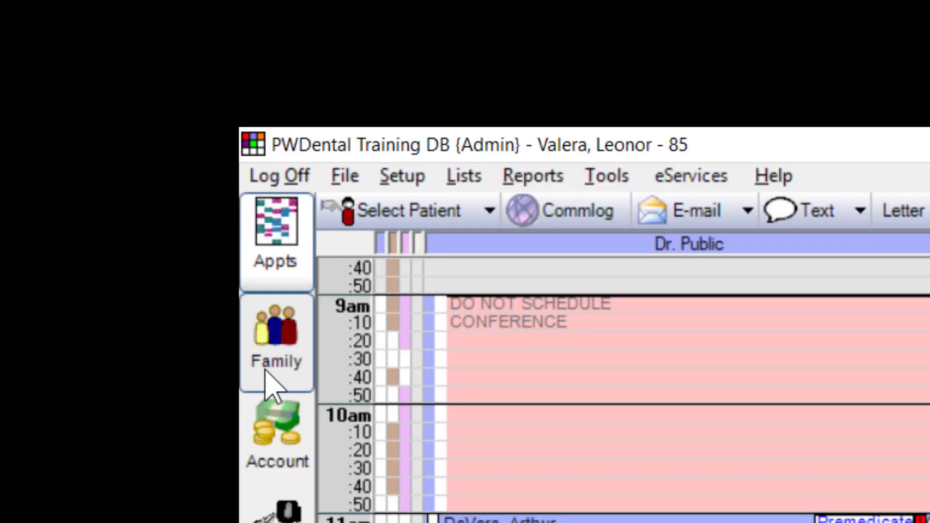
pyautogui.click(265, 371)
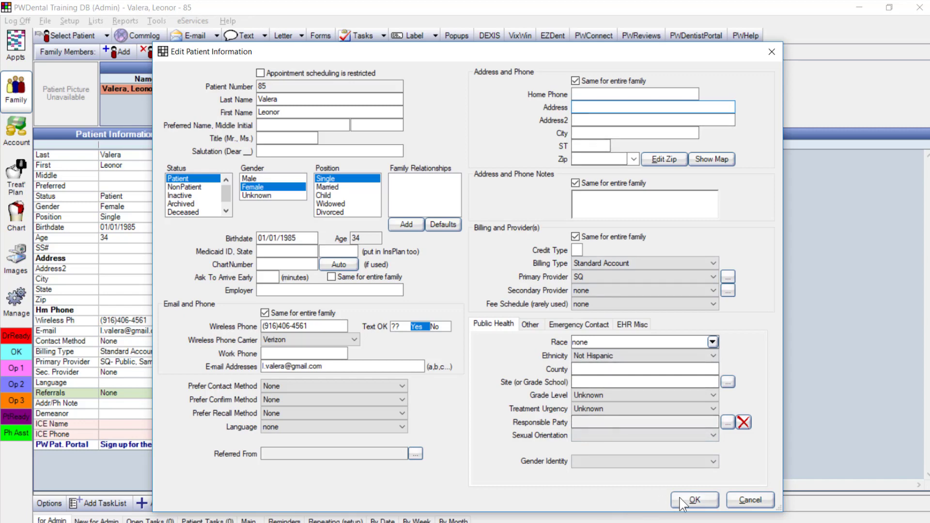
pyautogui.click(695, 500)
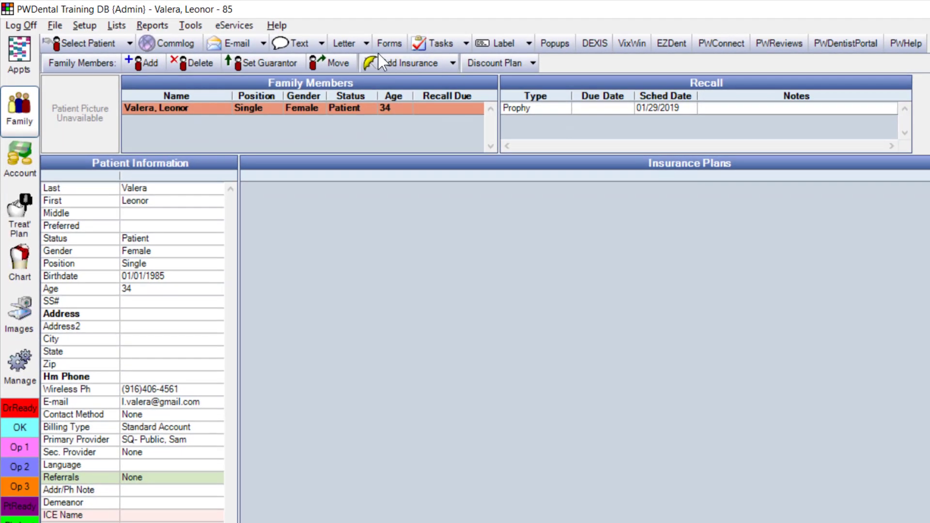
# Add the AA Allocation Services Delta Dental (SAC) plan as her primary insurance and enter her subscriber ID
pyautogui.click(379, 60)
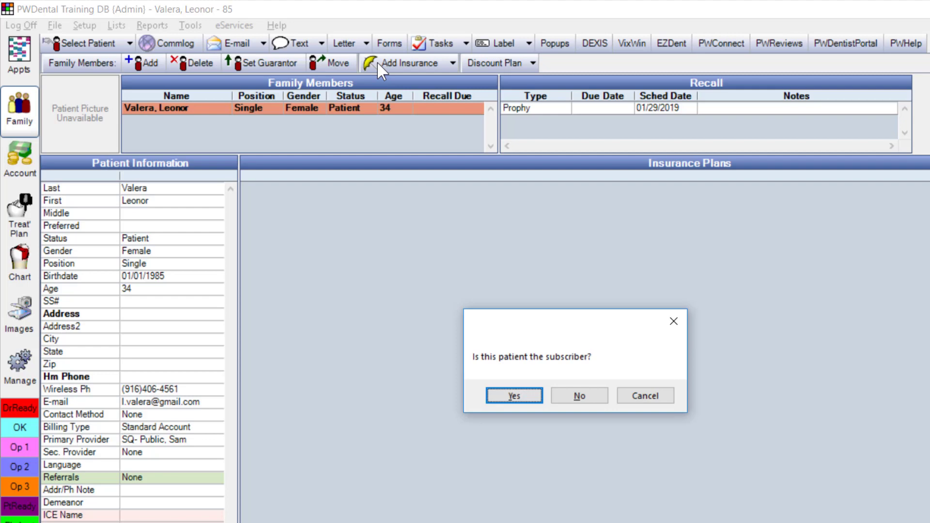
pyautogui.click(519, 401)
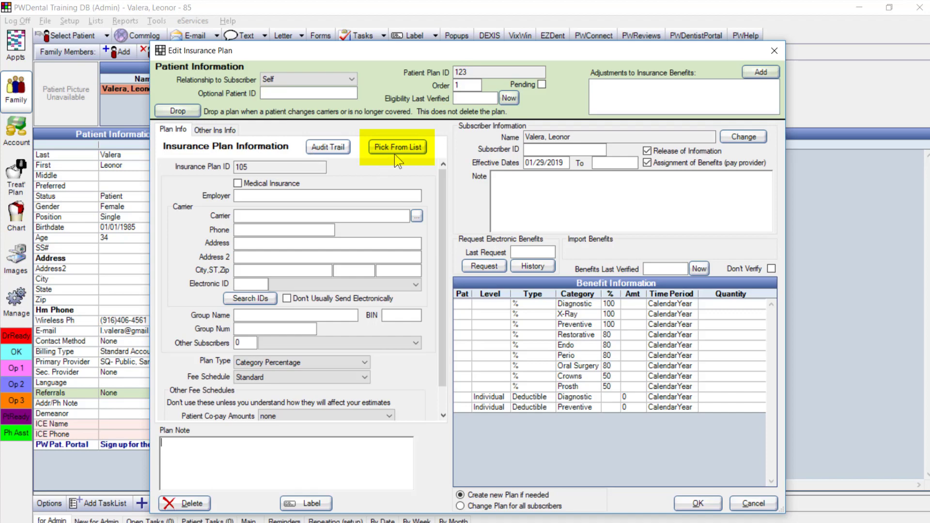
pyautogui.click(409, 148)
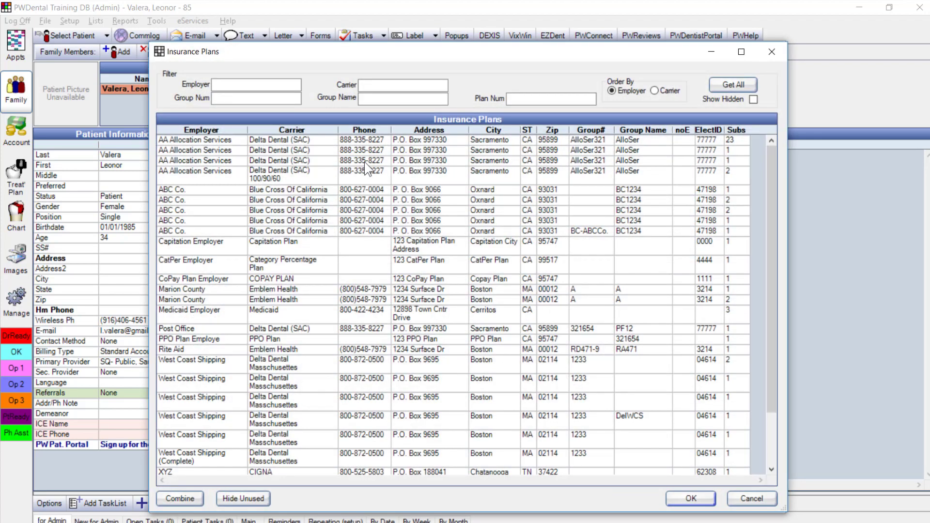
pyautogui.click(251, 142)
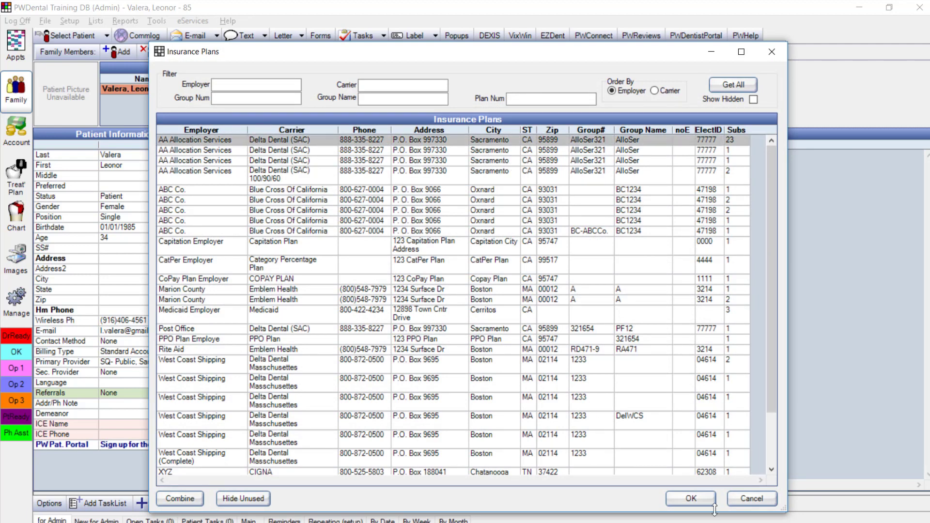
pyautogui.click(691, 499)
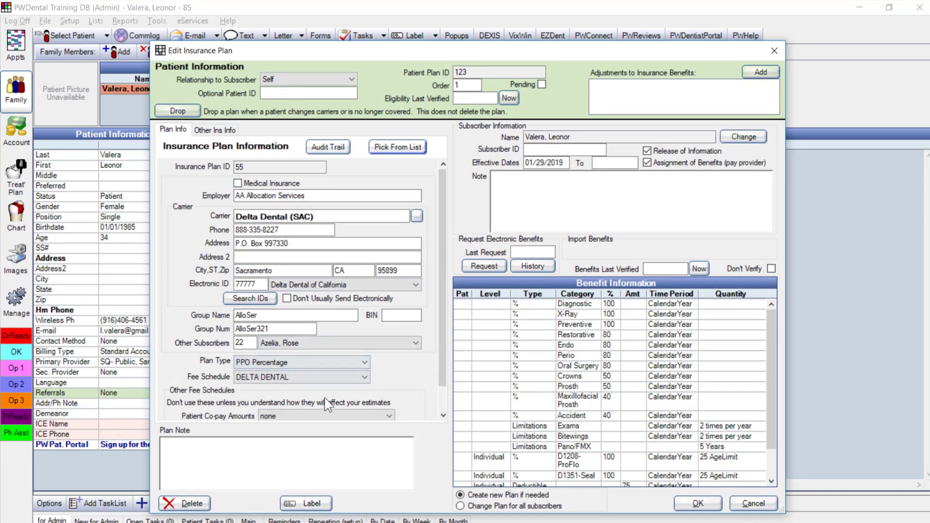
pyautogui.click(562, 151)
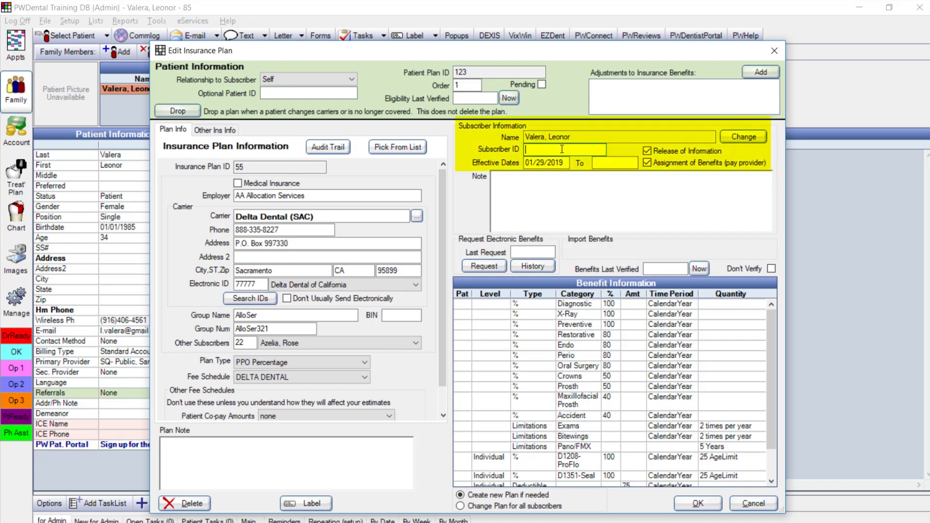
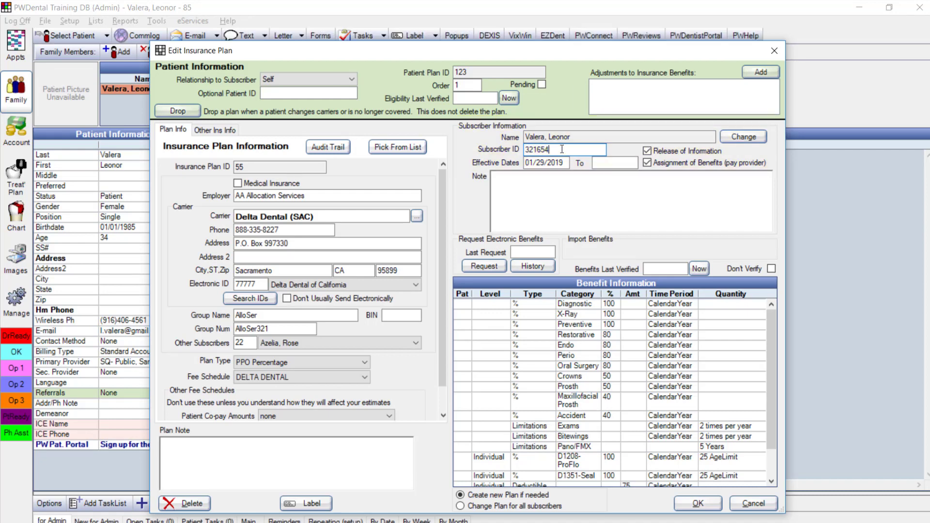
pyautogui.click(698, 504)
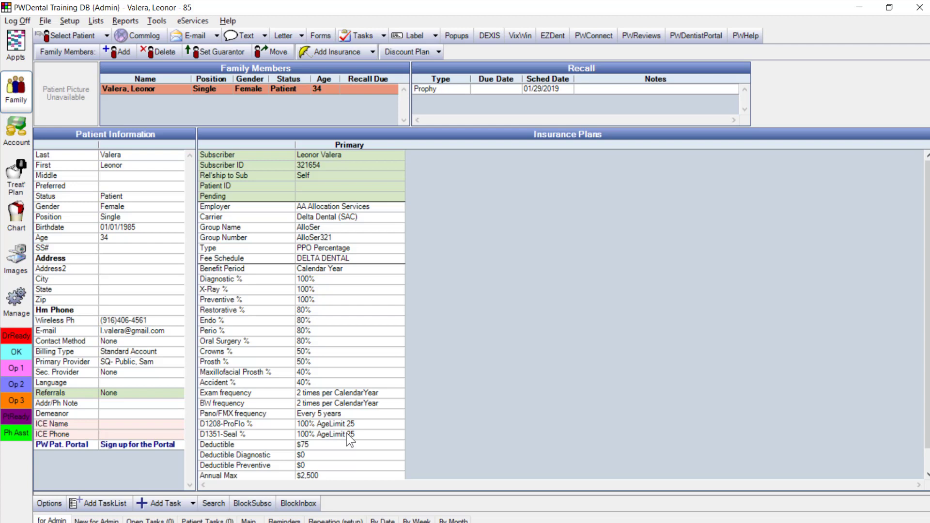
pyautogui.click(333, 53)
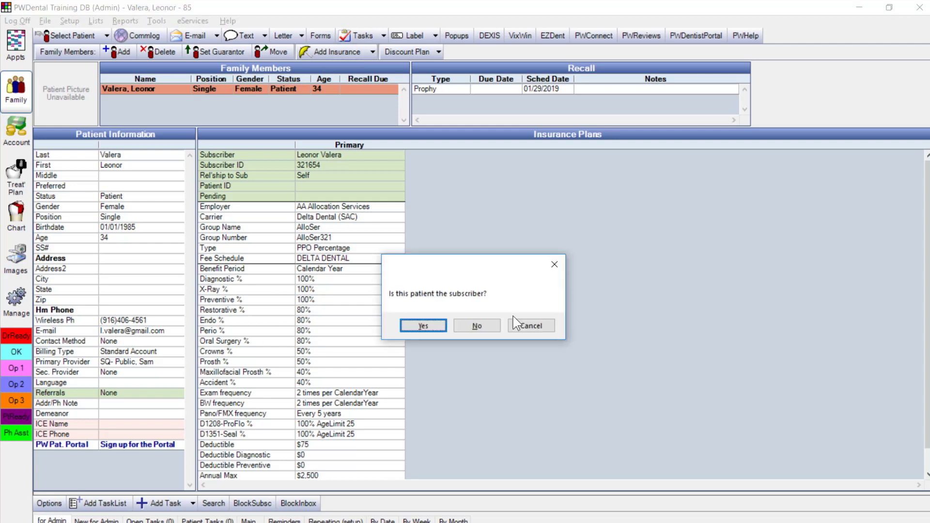
pyautogui.click(515, 323)
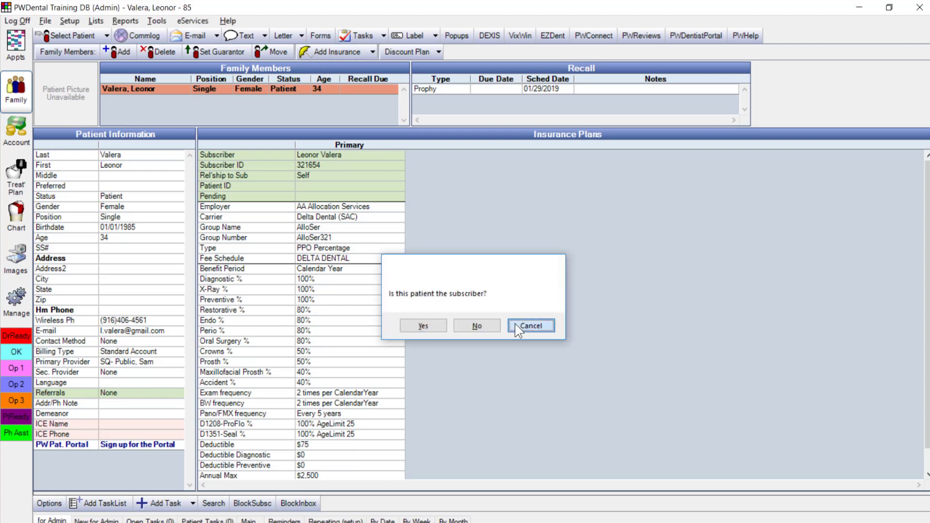
pyautogui.doubleClick(339, 316)
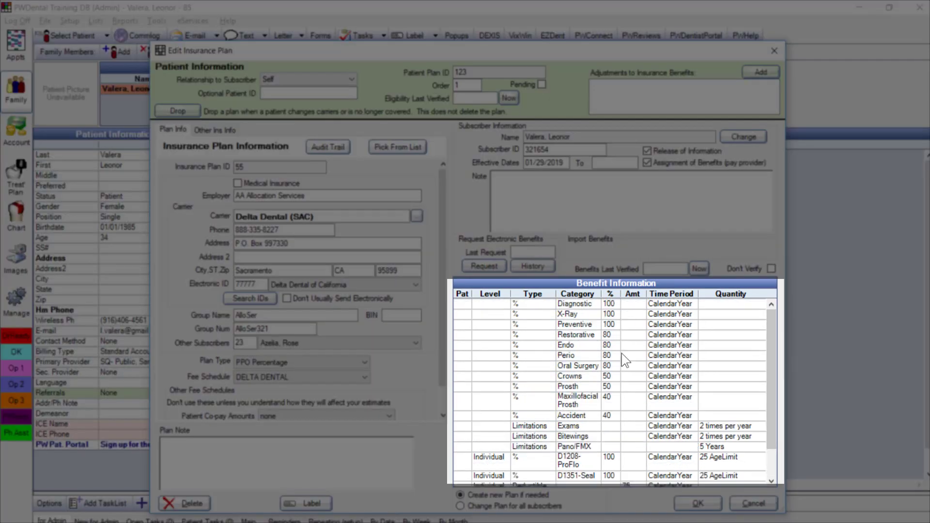
pyautogui.doubleClick(621, 353)
pyautogui.press('Tab')
pyautogui.write('90')
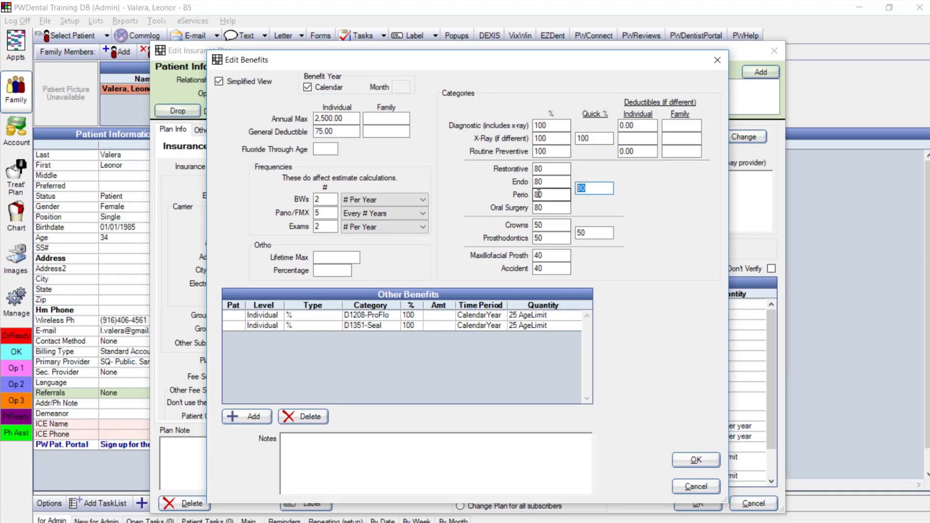
pyautogui.press('Tab')
pyautogui.hotkey('shift', 'Tab')
pyautogui.write('80')
pyautogui.press('Tab')
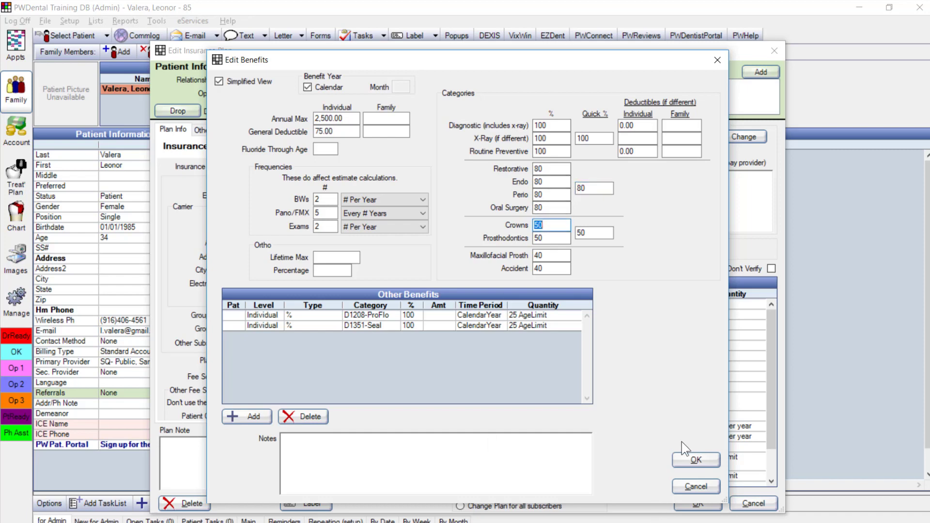
pyautogui.click(683, 454)
pyautogui.click(684, 501)
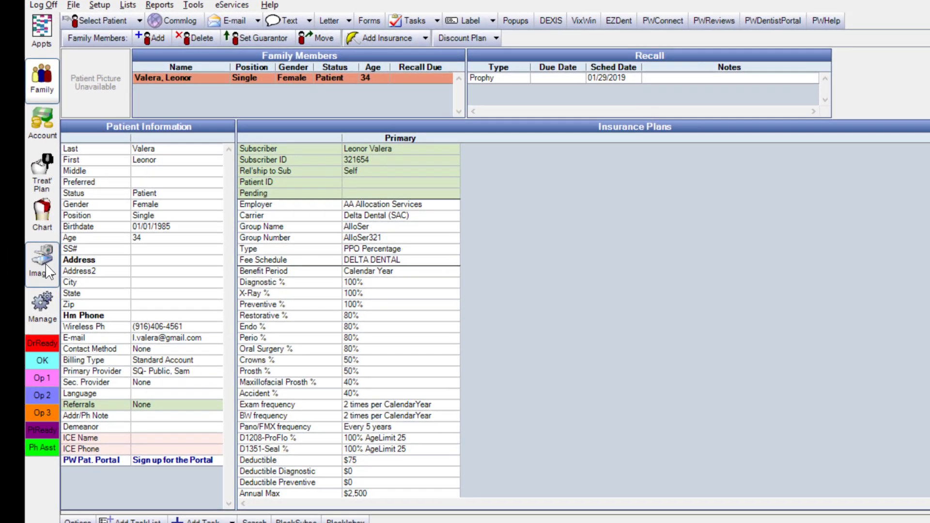
# Import Profile Pic (2) into the Patient Pictures category and view it on the Family record
pyautogui.click(22, 271)
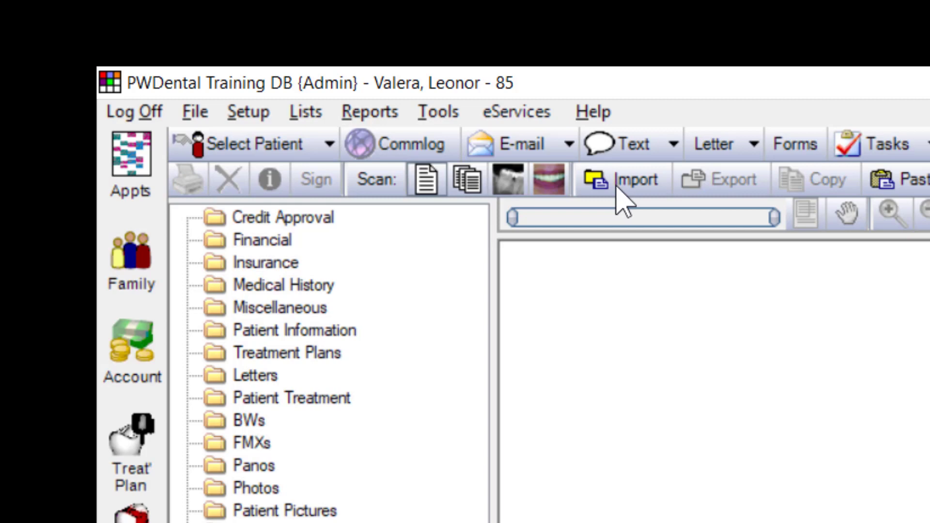
pyautogui.click(616, 190)
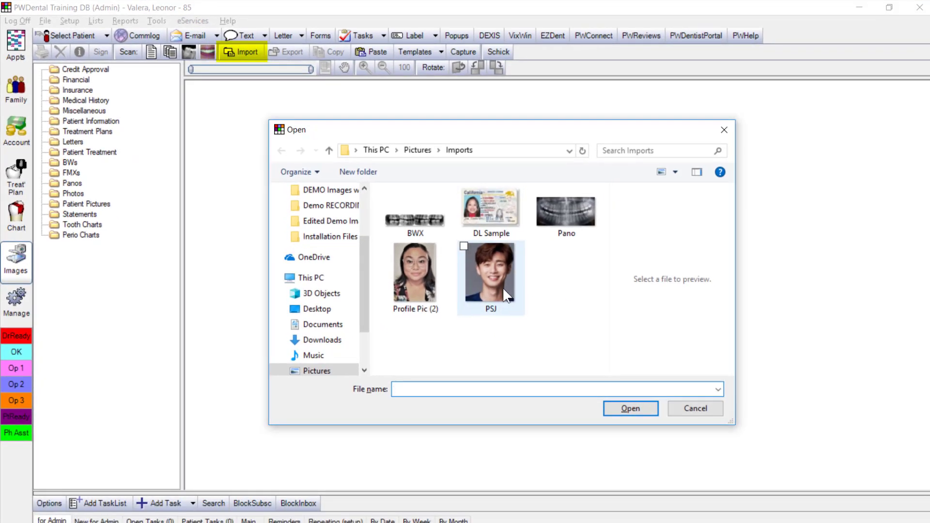
pyautogui.click(405, 253)
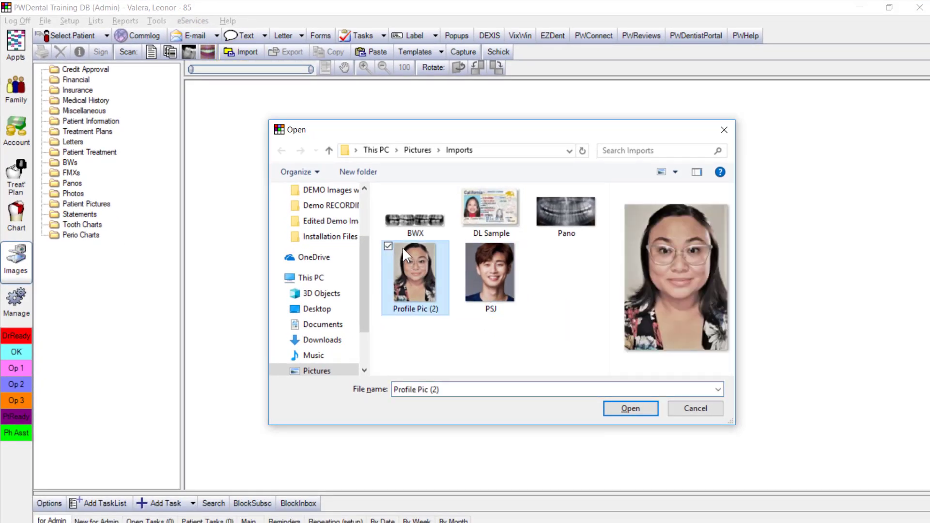
pyautogui.doubleClick(428, 270)
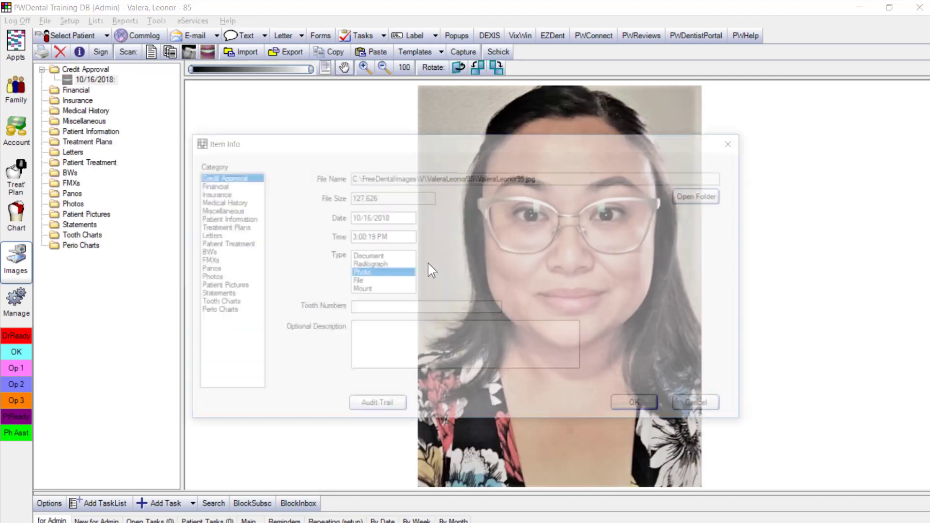
pyautogui.moveTo(358, 143); pyautogui.dragTo(408, 147)
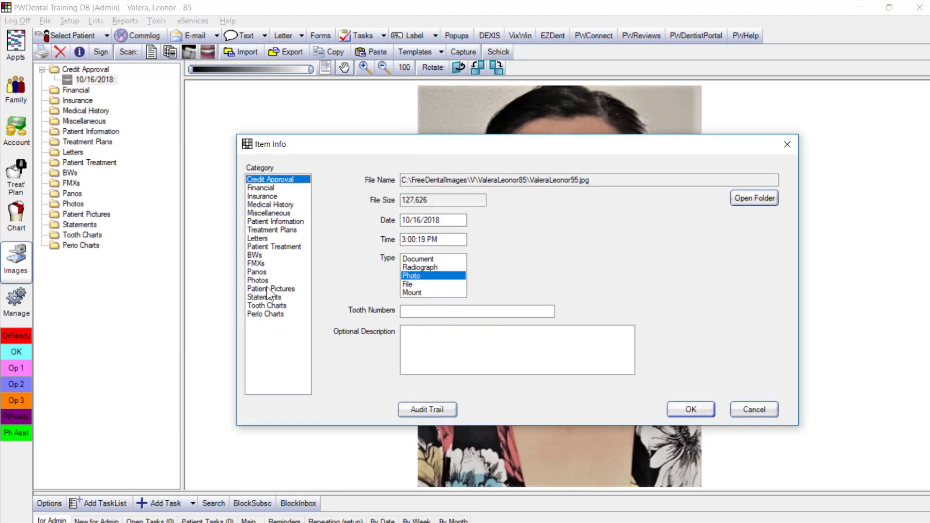
pyautogui.click(257, 288)
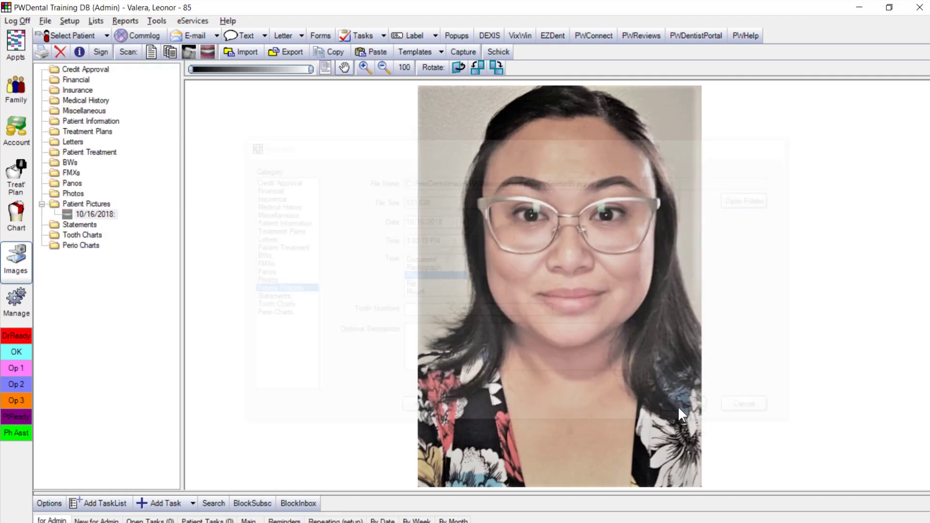
pyautogui.click(690, 409)
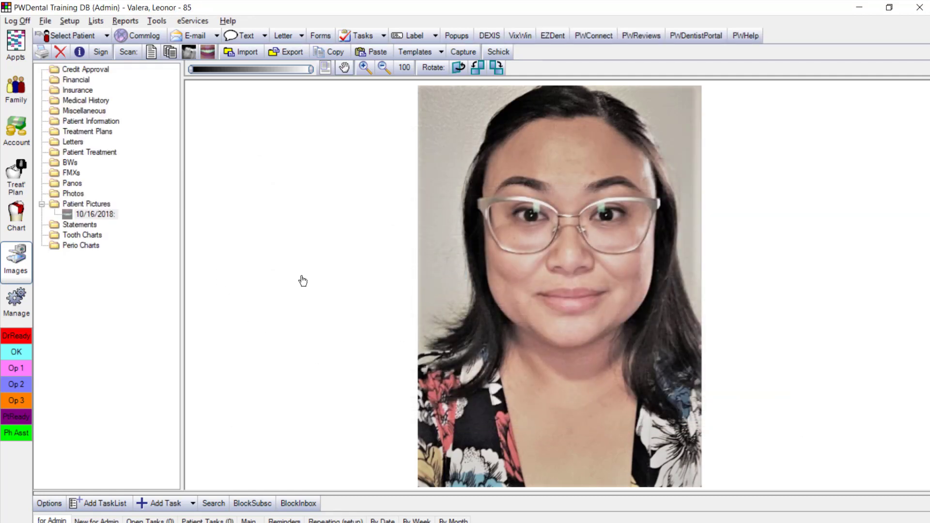
pyautogui.click(15, 89)
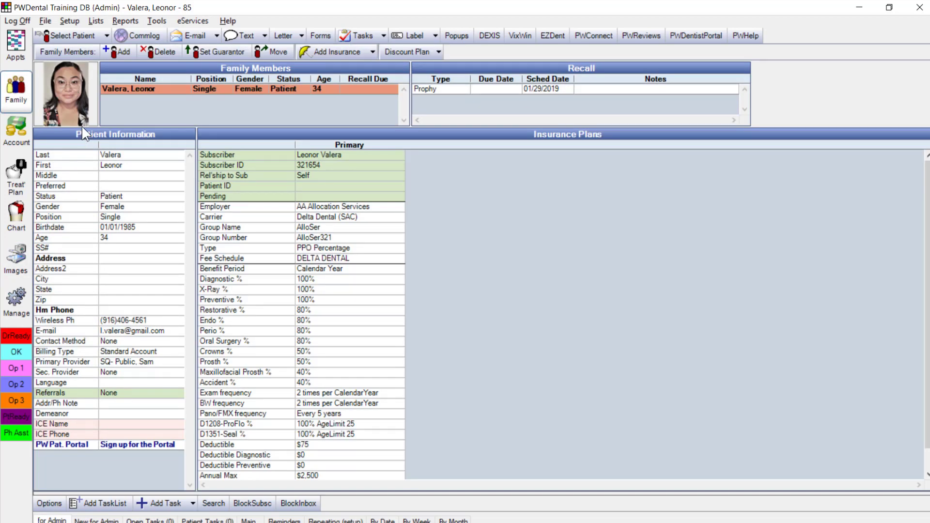
# Show the day's appointment book and mark the patient's 2pm hygiene appointment as Seated
pyautogui.click(22, 54)
pyautogui.moveTo(659, 341)
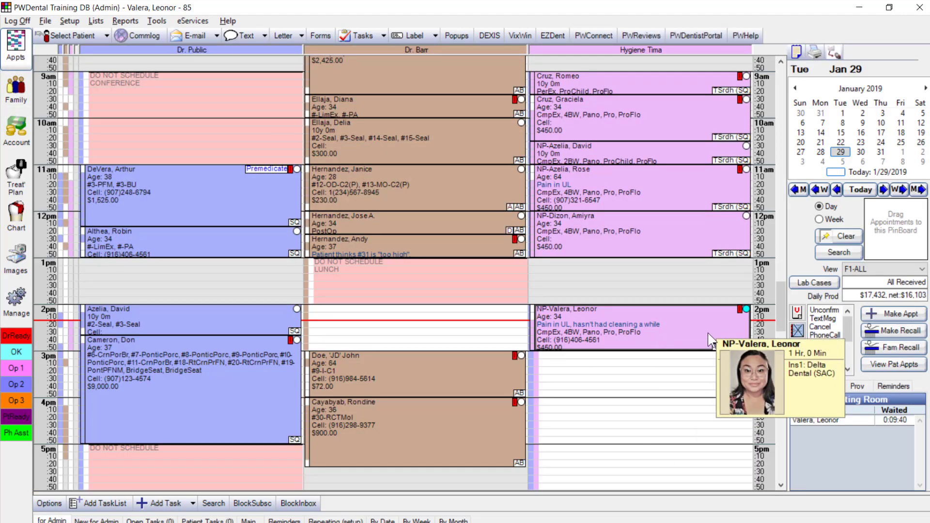
pyautogui.click(5, 269)
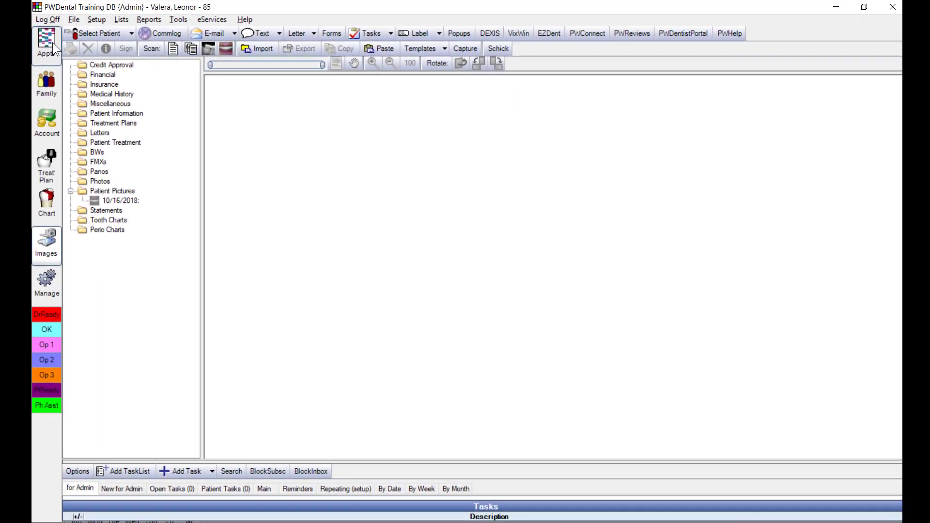
pyautogui.click(23, 50)
pyautogui.moveTo(653, 328)
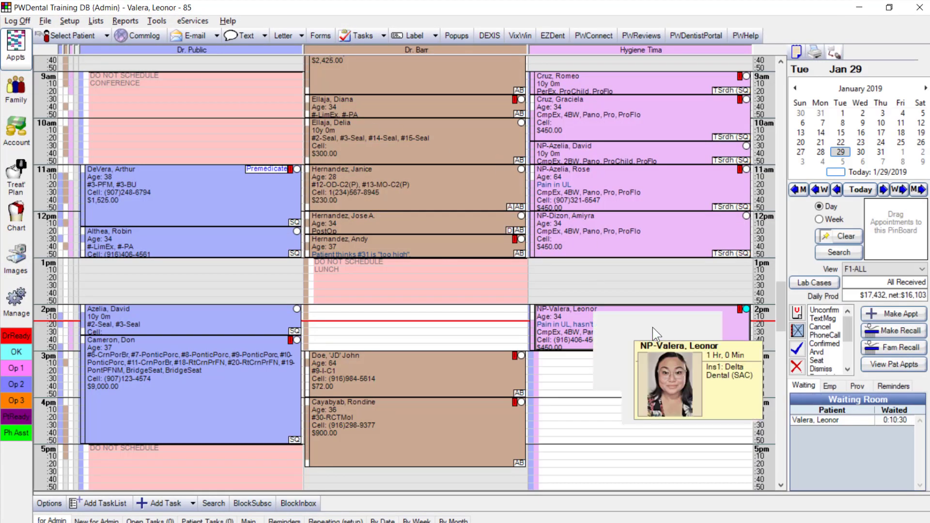
pyautogui.click(676, 316)
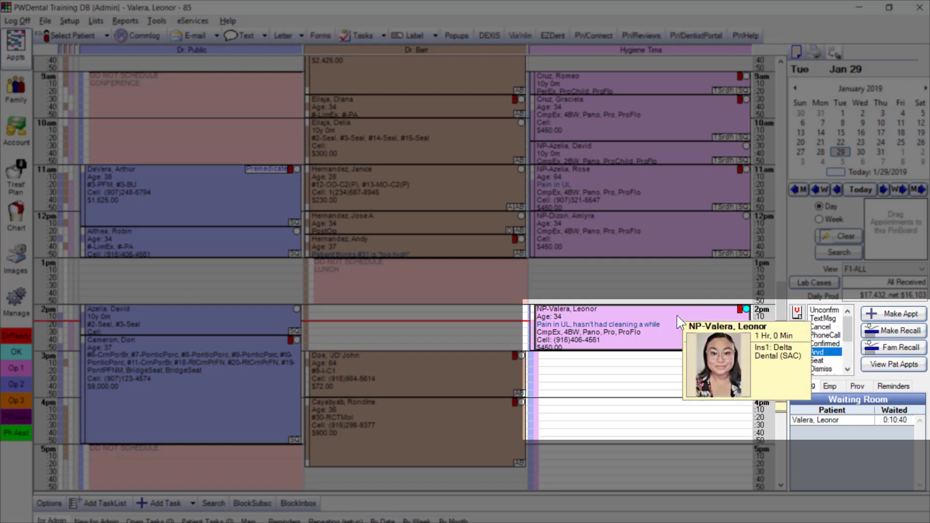
pyautogui.click(824, 360)
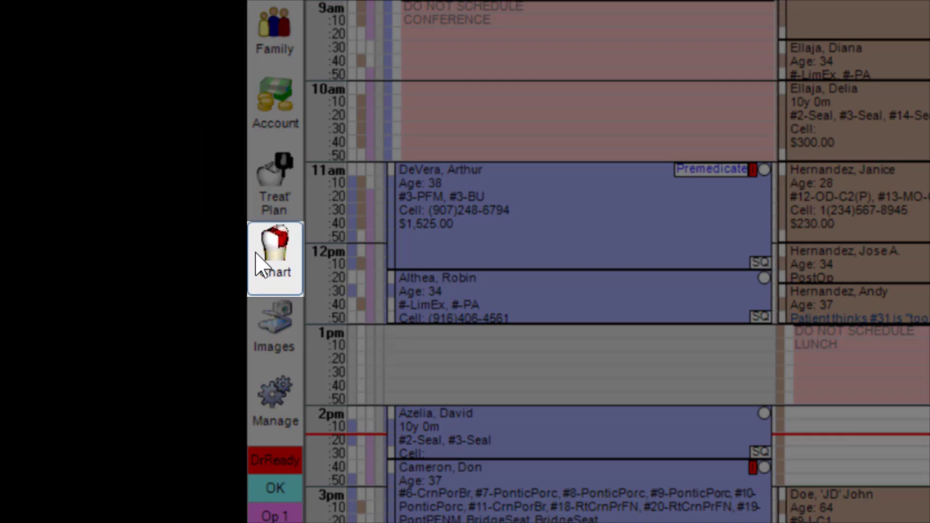
# From the chart's Forms list, start importing the Medical History New Patient form
pyautogui.click(9, 223)
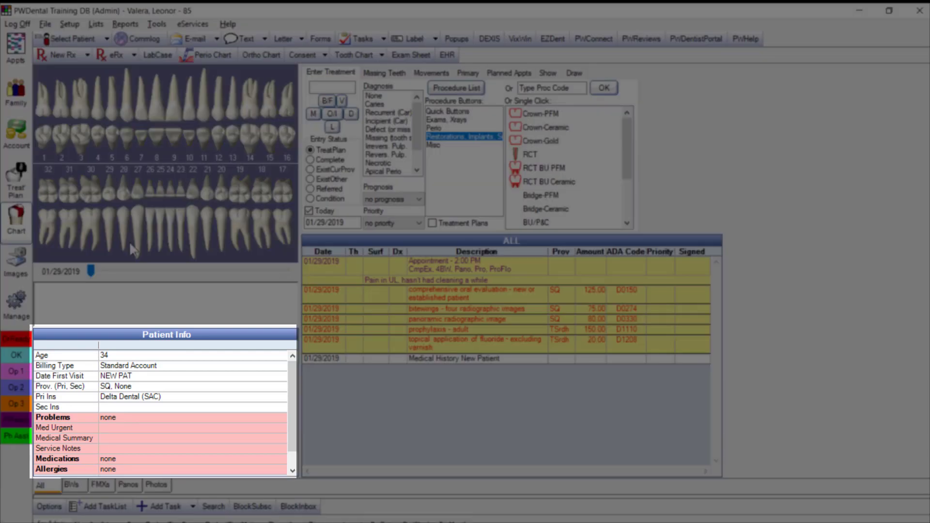
pyautogui.moveTo(289, 394); pyautogui.dragTo(301, 446)
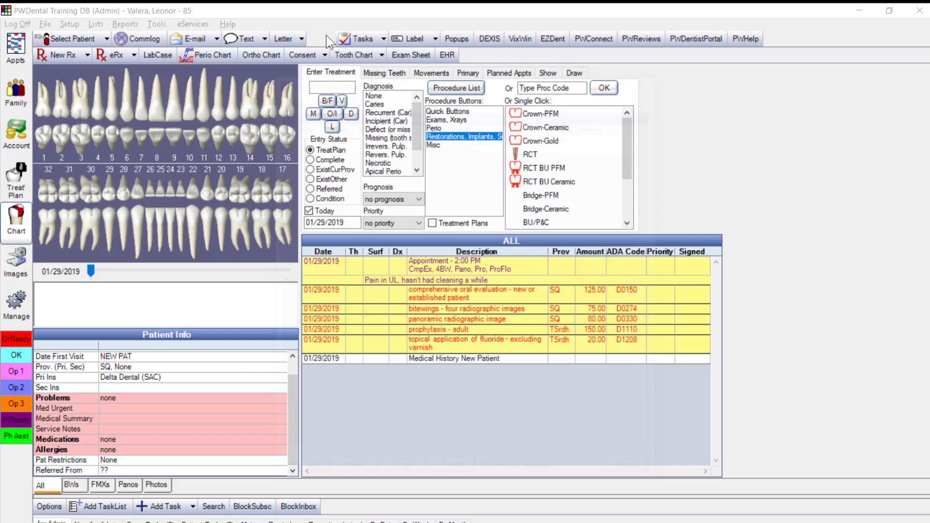
pyautogui.click(327, 35)
pyautogui.click(421, 148)
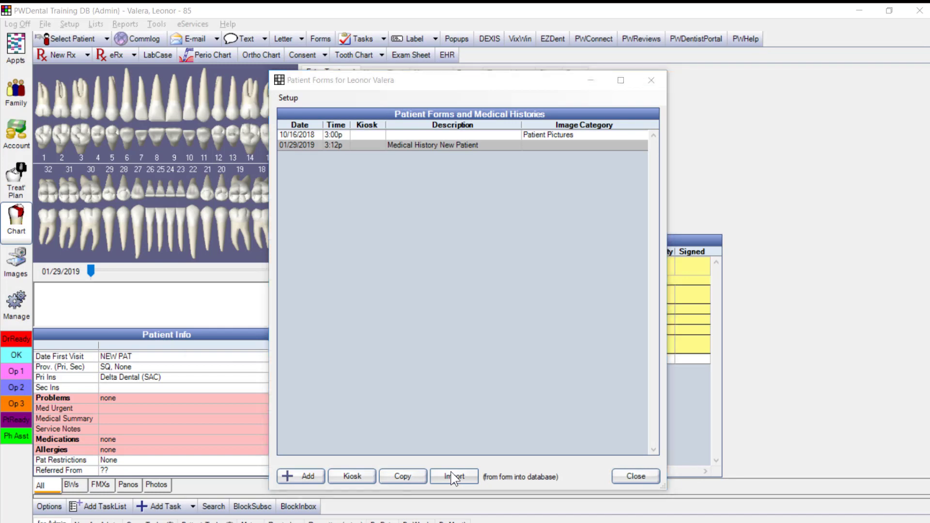
pyautogui.click(453, 478)
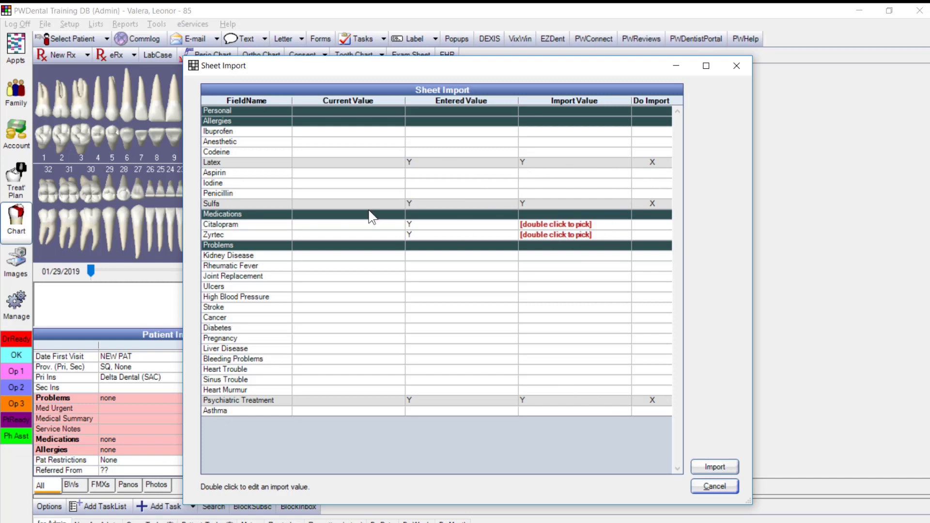
# Match the Citalopram and Zyrtec medications and import the checked health history fields
pyautogui.doubleClick(531, 224)
pyautogui.click(233, 122)
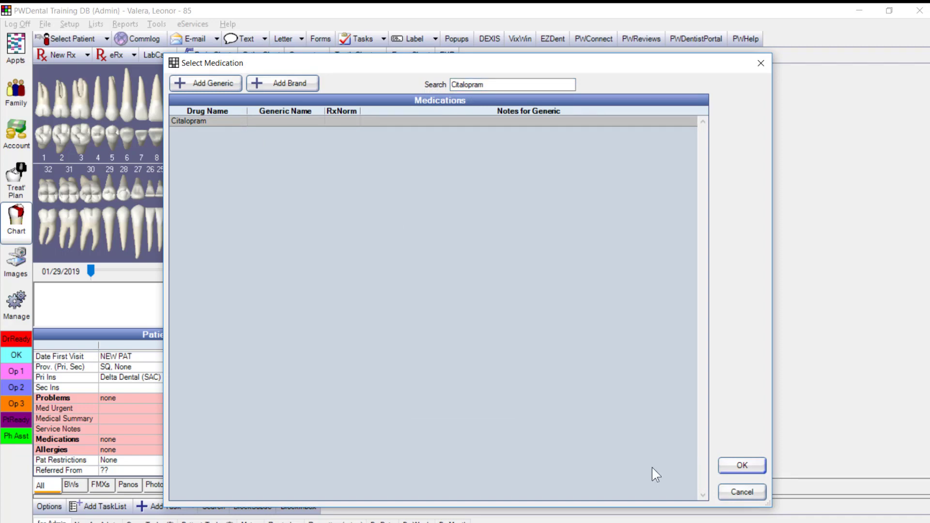
pyautogui.click(739, 464)
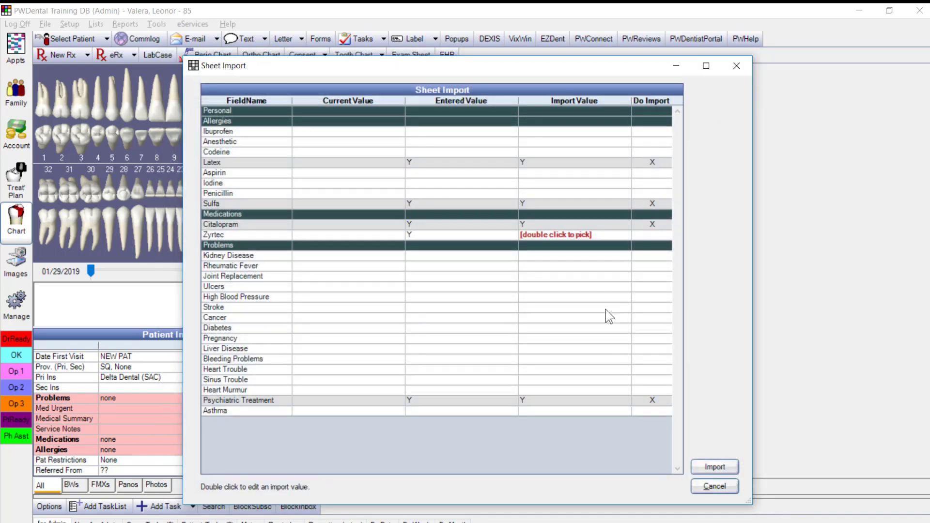
pyautogui.doubleClick(574, 233)
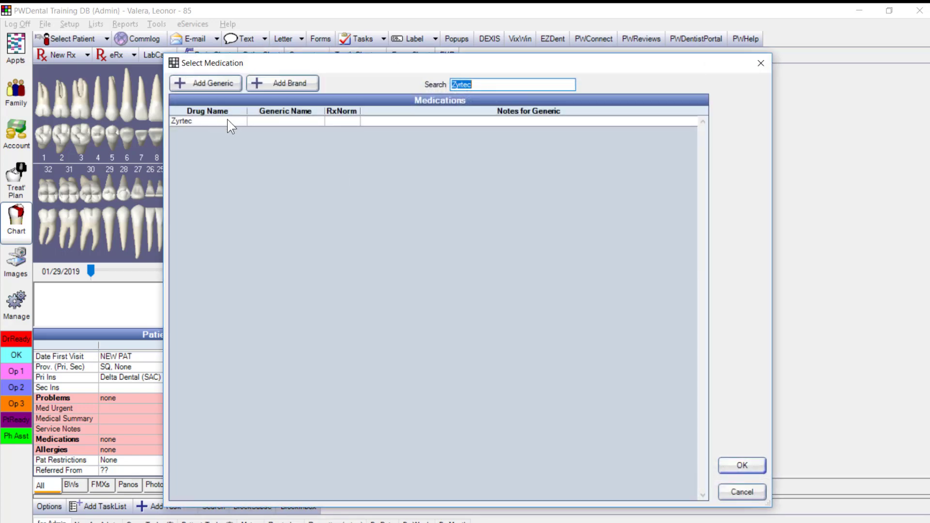
pyautogui.click(227, 121)
pyautogui.click(724, 466)
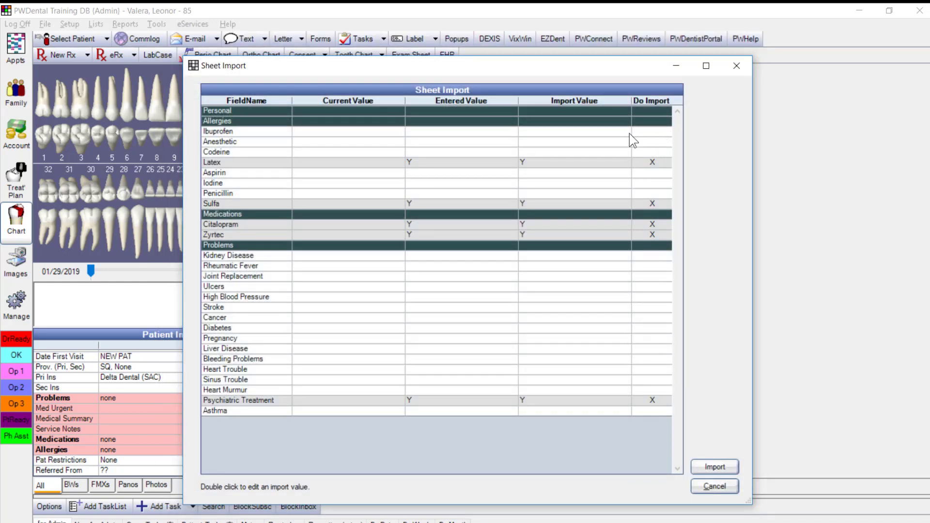
pyautogui.click(705, 468)
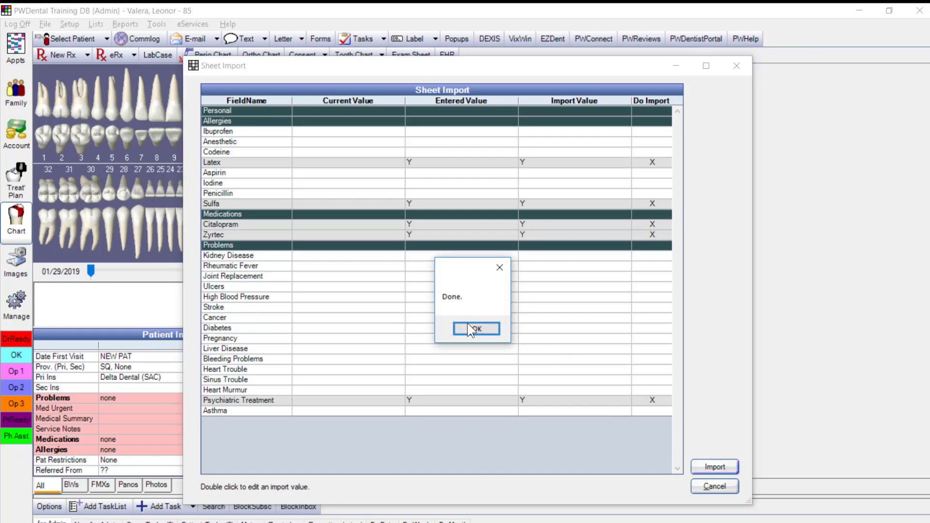
# Dismiss the Done message and scroll the Patient Info grid to review the imported items
pyautogui.click(466, 327)
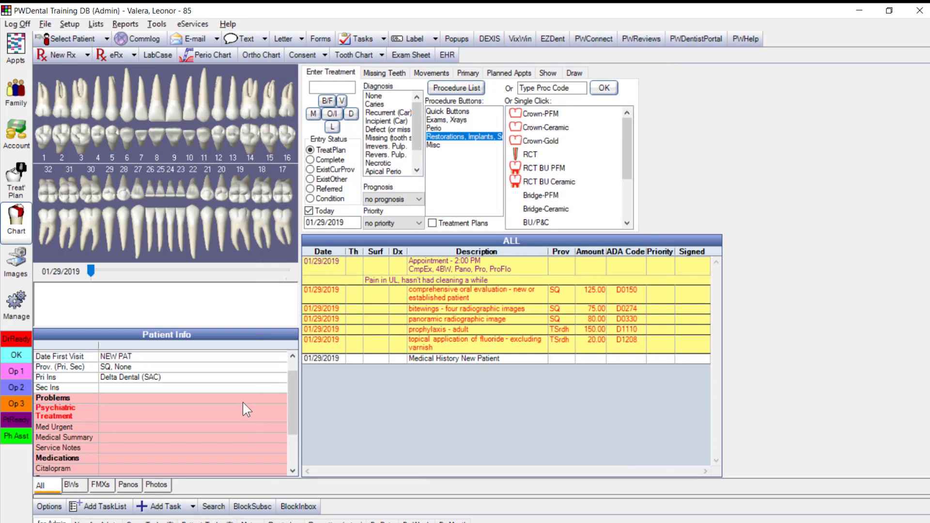
pyautogui.moveTo(289, 380); pyautogui.dragTo(289, 410)
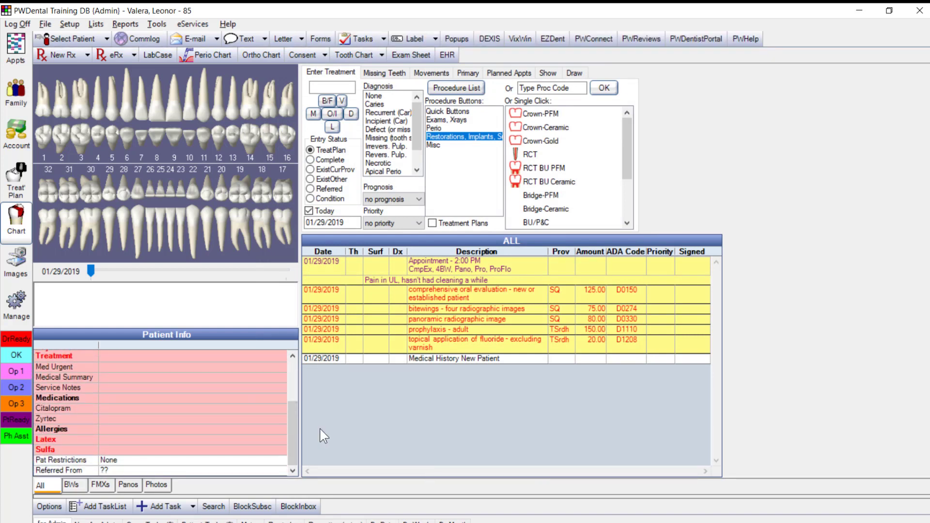
pyautogui.scroll(3, 293, 410)
pyautogui.scroll(2, 295, 408)
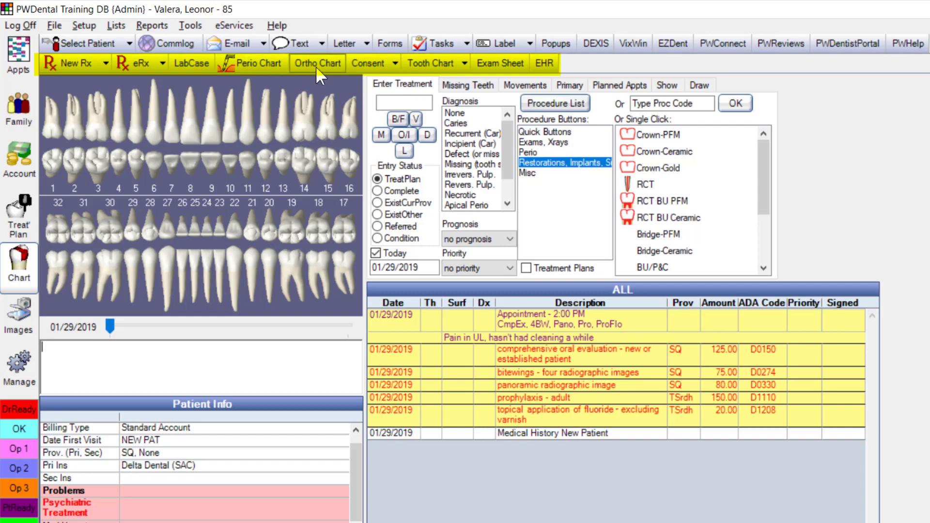
pyautogui.click(396, 63)
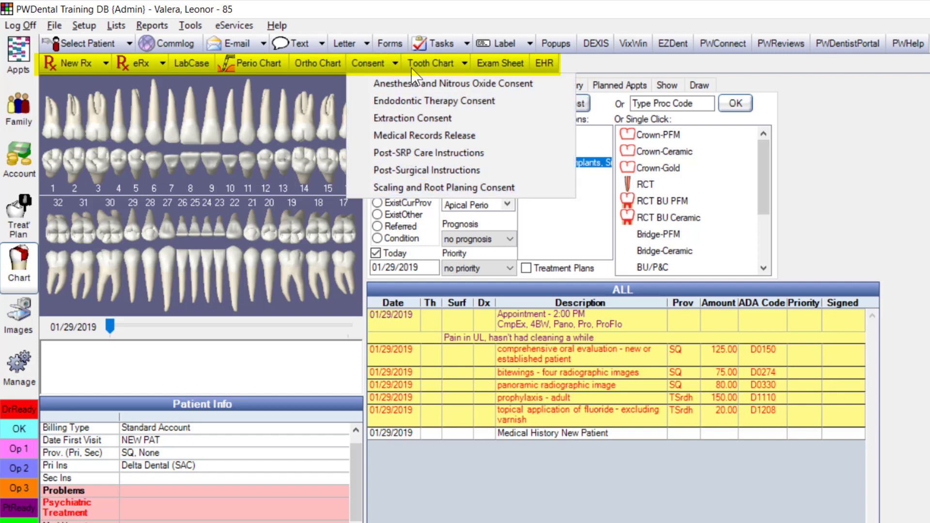
pyautogui.click(503, 66)
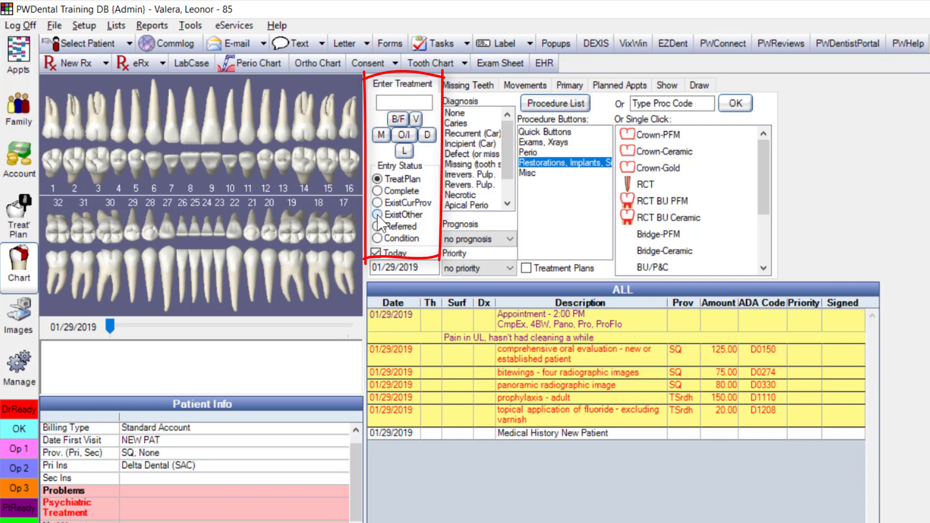
# Under ExistOther, mark teeth 1, 17 and 32 as missing while keeping tooth 16 present
pyautogui.click(381, 223)
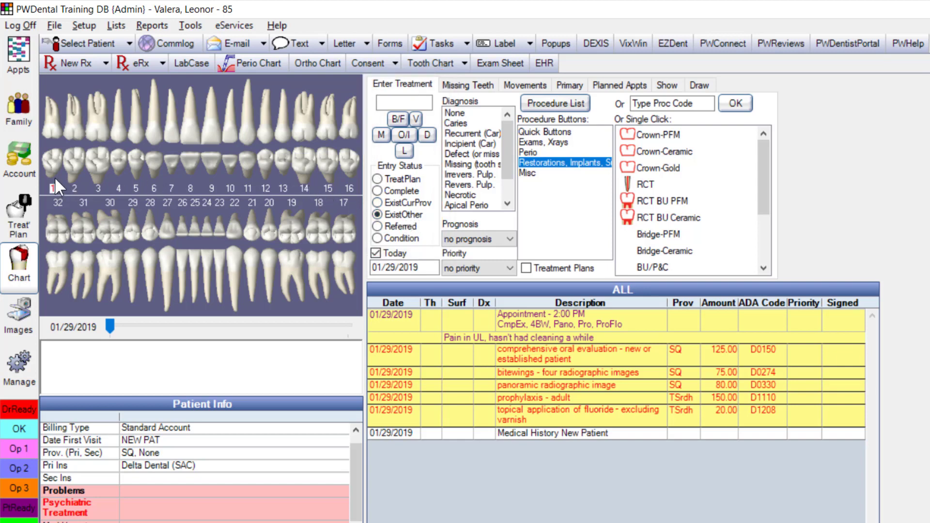
pyautogui.click(350, 187)
pyautogui.click(344, 201)
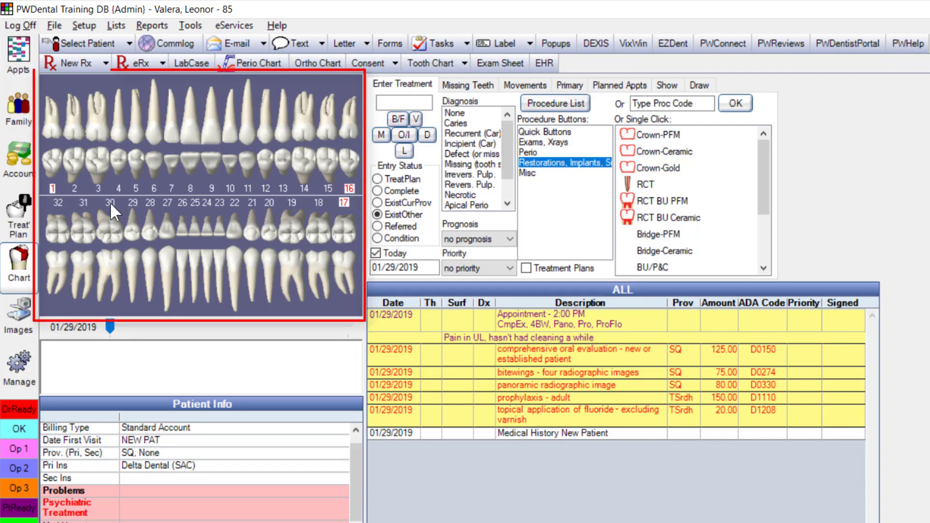
pyautogui.click(58, 201)
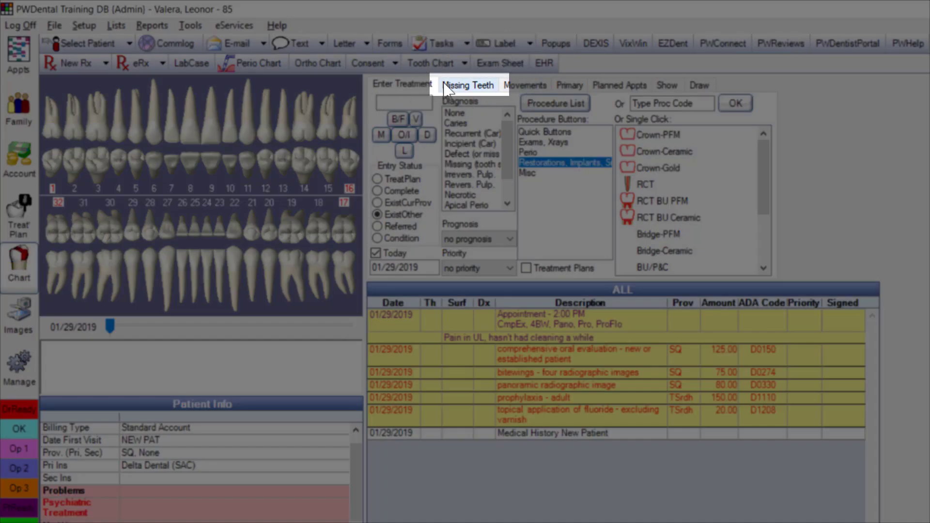
pyautogui.click(462, 88)
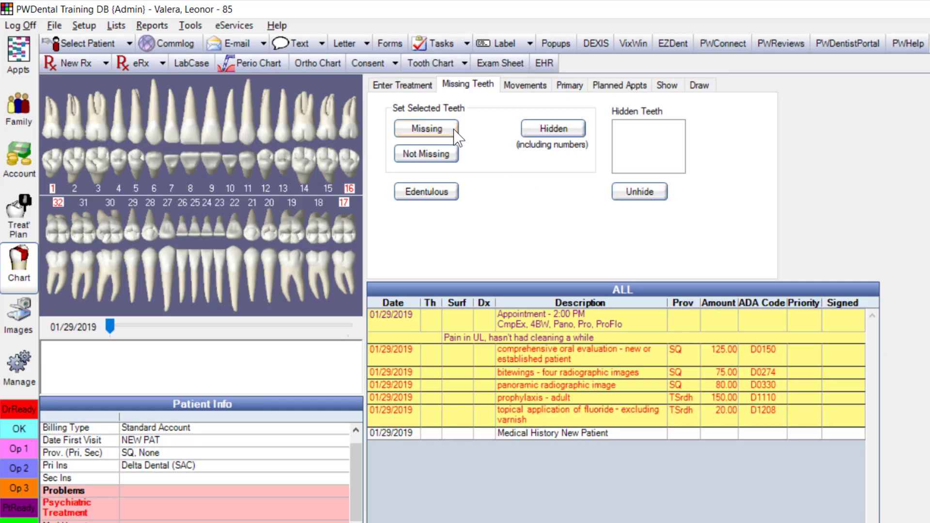
pyautogui.click(450, 130)
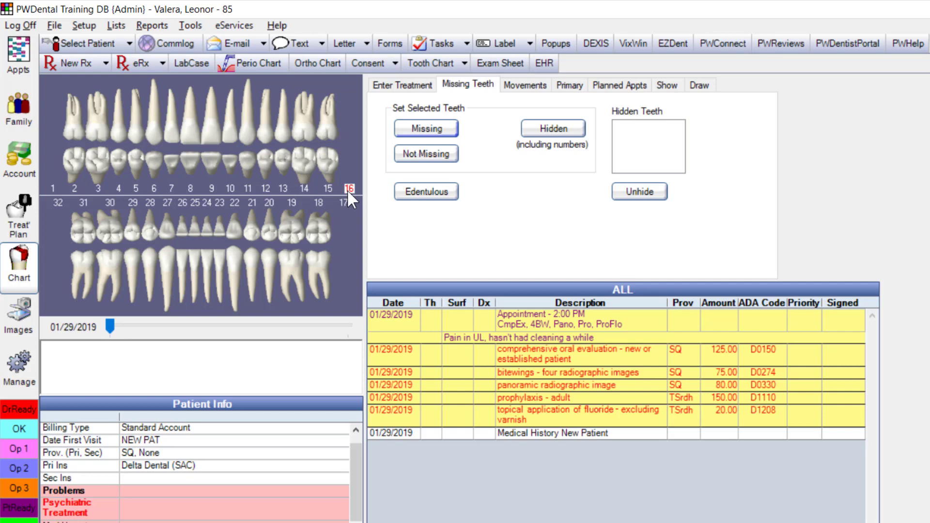
pyautogui.click(426, 154)
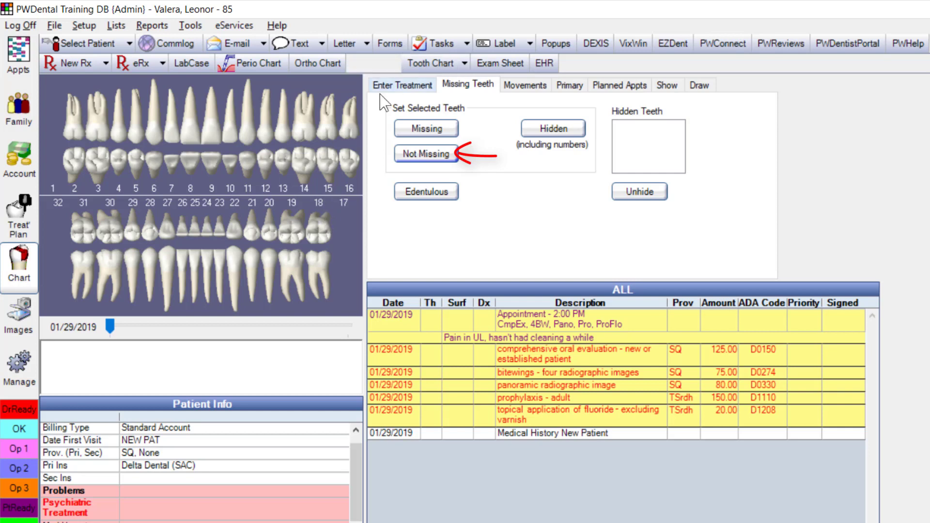
pyautogui.click(326, 187)
pyautogui.click(410, 87)
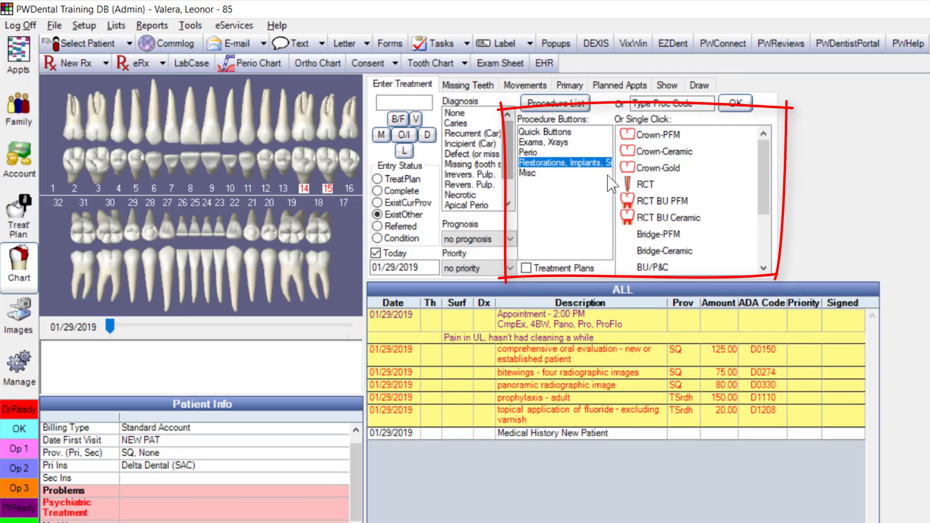
# Record existing MOD composite fillings (D2393) on teeth 14 and 15 from the quick buttons
pyautogui.click(554, 132)
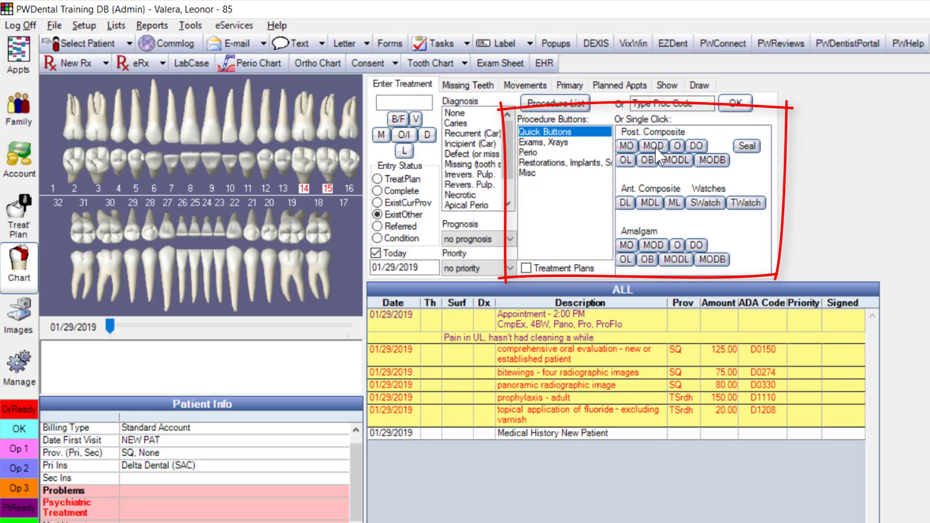
pyautogui.click(654, 147)
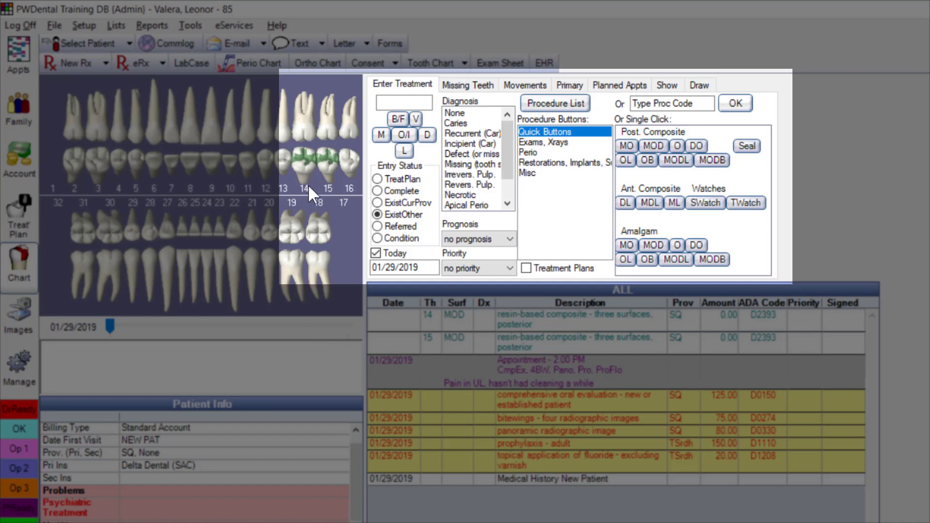
# Treatment-plan root canals, core buildups and PFM crowns on teeth 14 and 15, then select tooth 14's crown rows
pyautogui.click(377, 179)
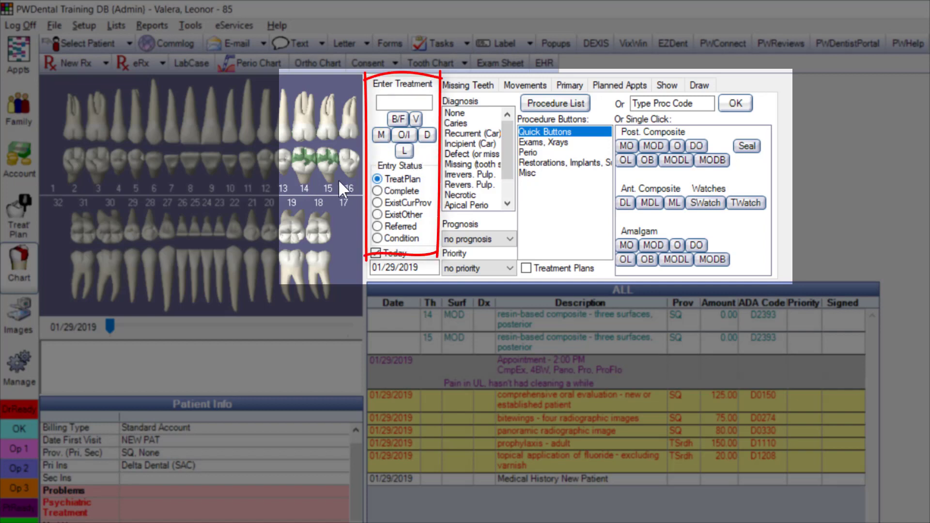
pyautogui.click(328, 191)
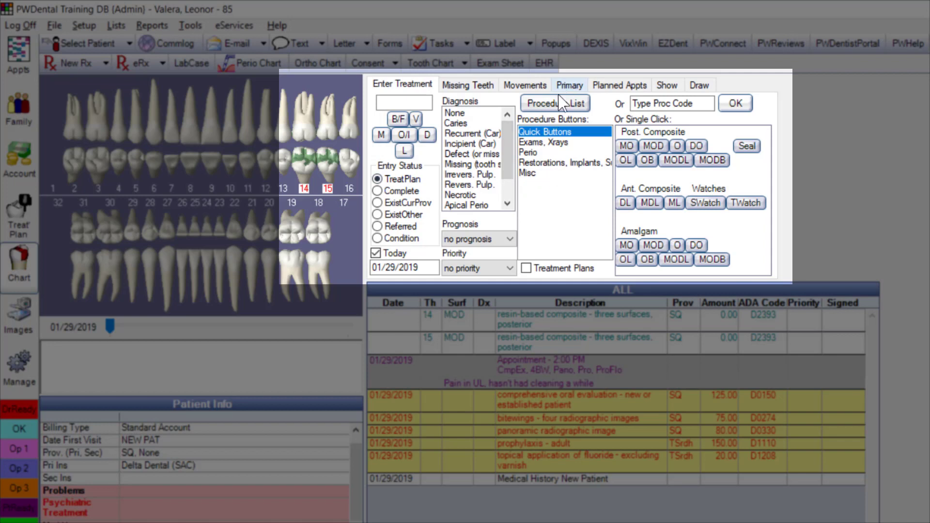
pyautogui.click(553, 164)
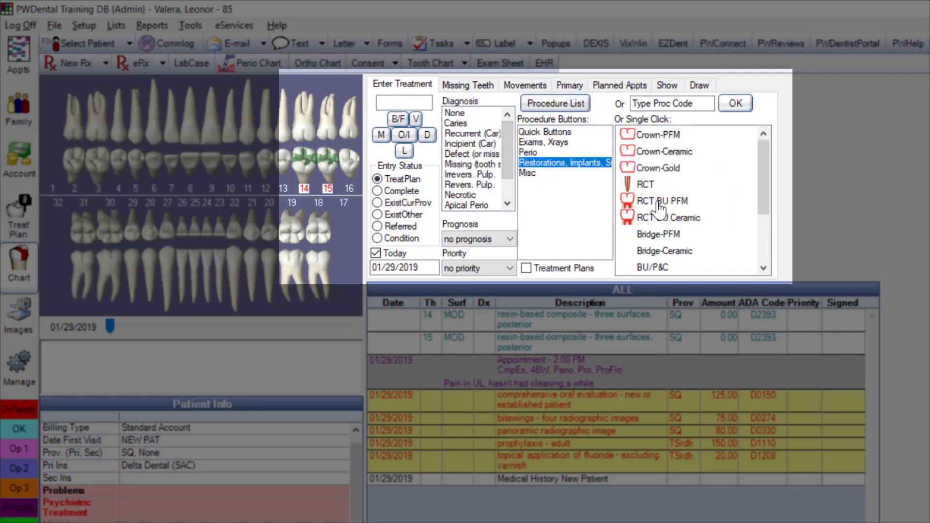
pyautogui.click(660, 202)
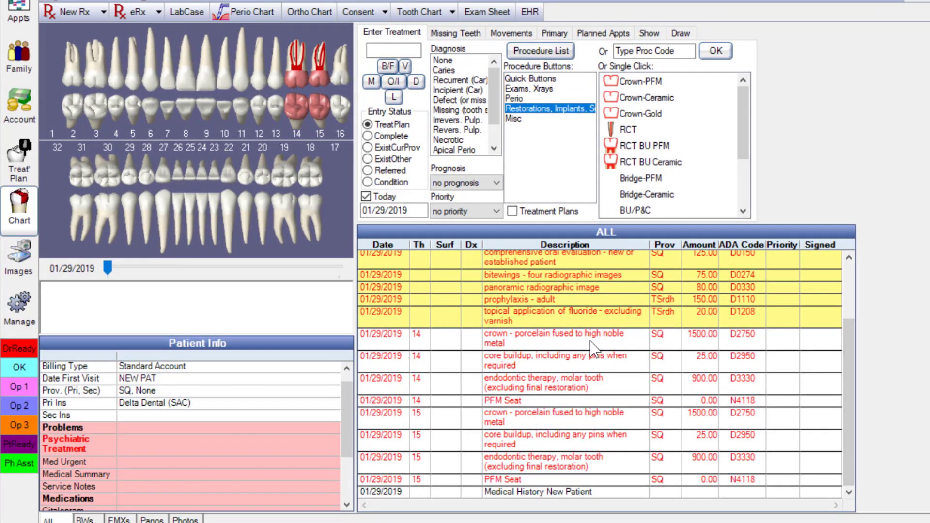
pyautogui.moveTo(593, 345); pyautogui.dragTo(558, 481)
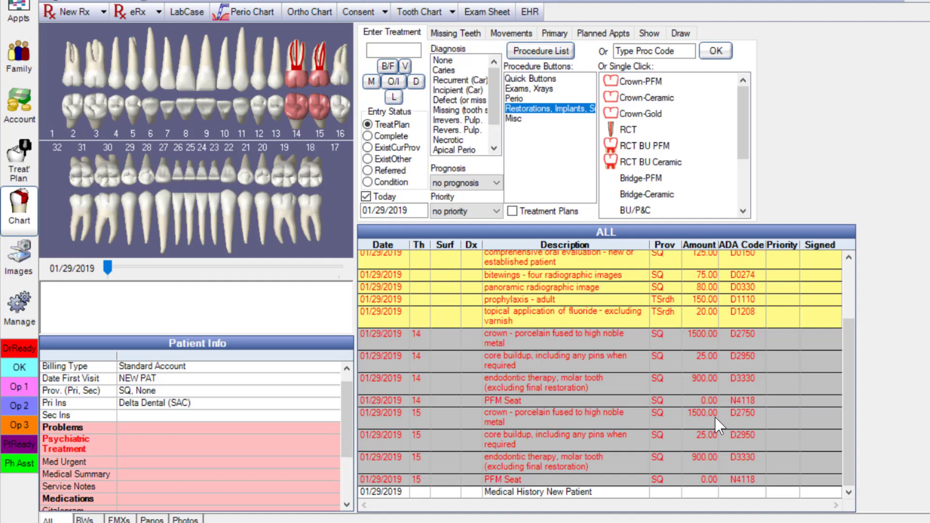
pyautogui.click(635, 349)
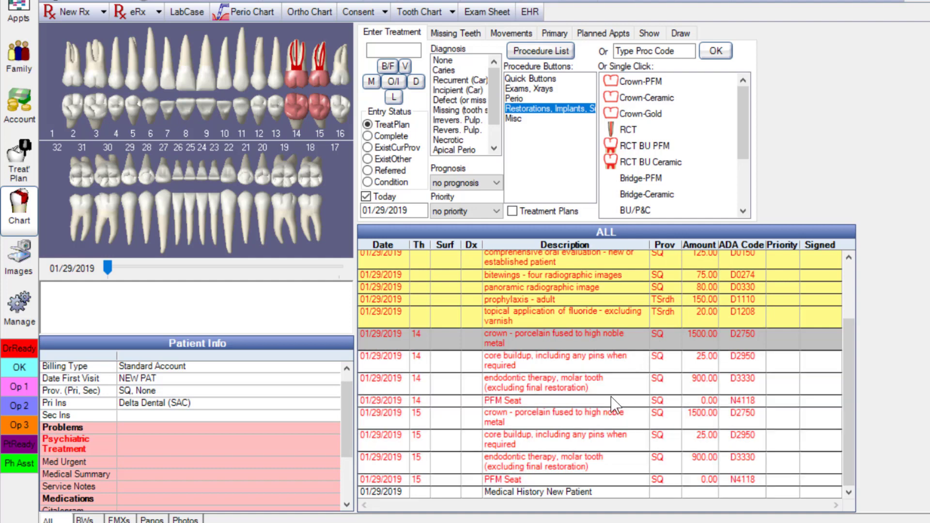
pyautogui.click(609, 402)
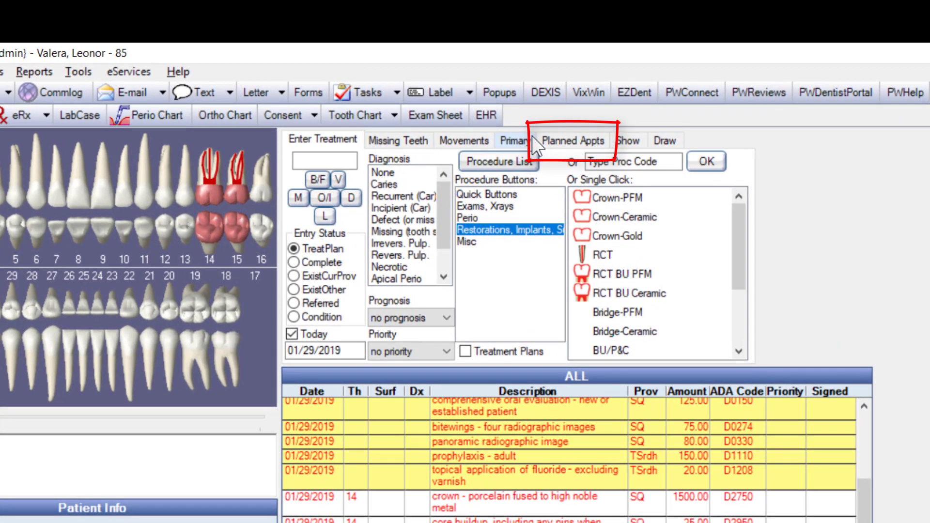
# Start a planned appointment holding tooth 14's crown, PFM seat, root canal and core buildup
pyautogui.click(577, 139)
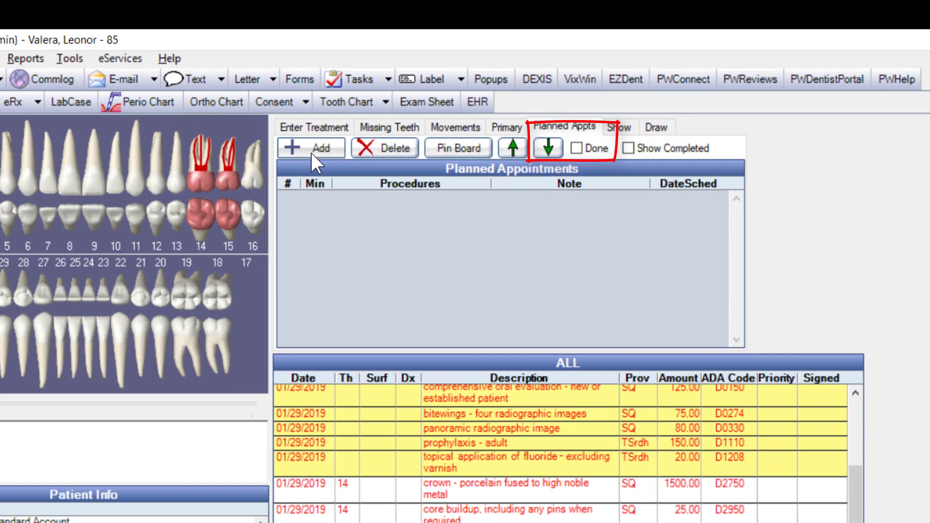
pyautogui.click(321, 163)
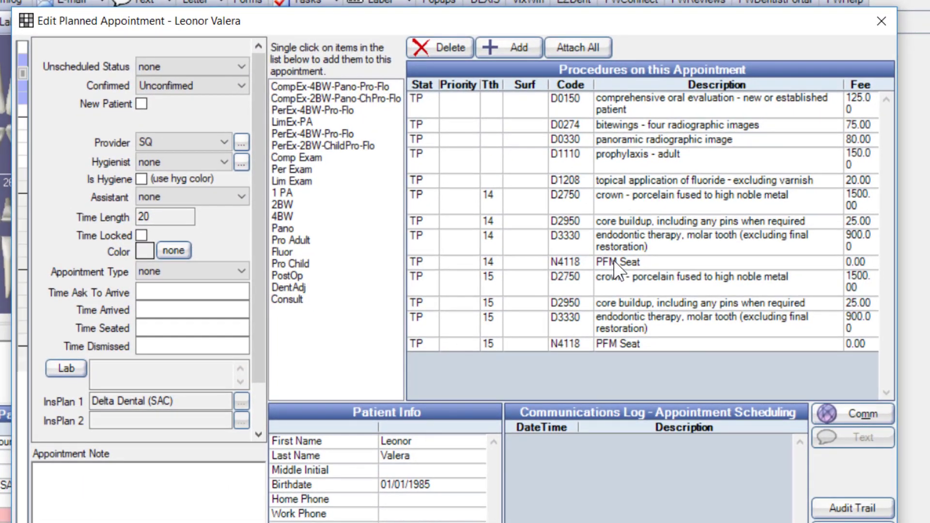
pyautogui.click(625, 201)
pyautogui.click(618, 262)
pyautogui.click(631, 221)
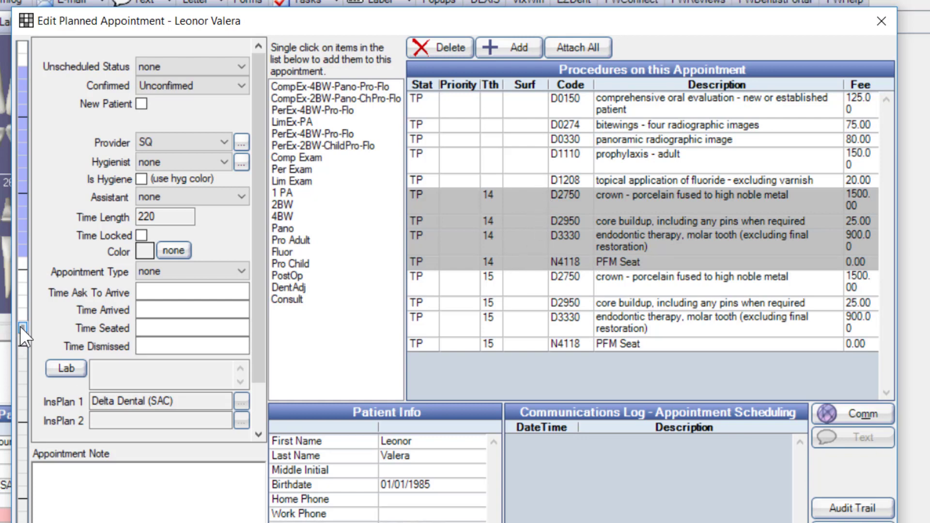
# Make it 90 minutes with provider AB and note 'Next Appointment; Check Preauth', then save
pyautogui.moveTo(20, 321); pyautogui.dragTo(30, 158)
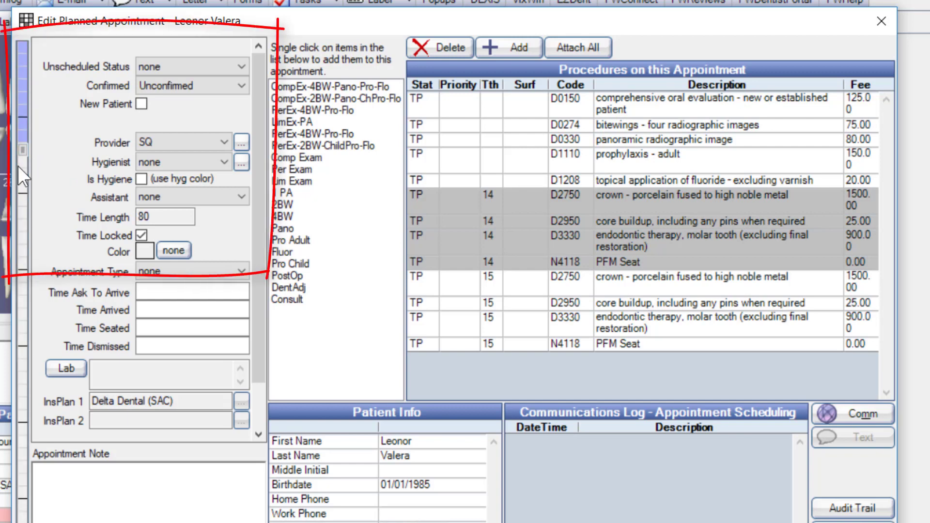
pyautogui.moveTo(25, 156); pyautogui.dragTo(24, 162)
pyautogui.click(182, 143)
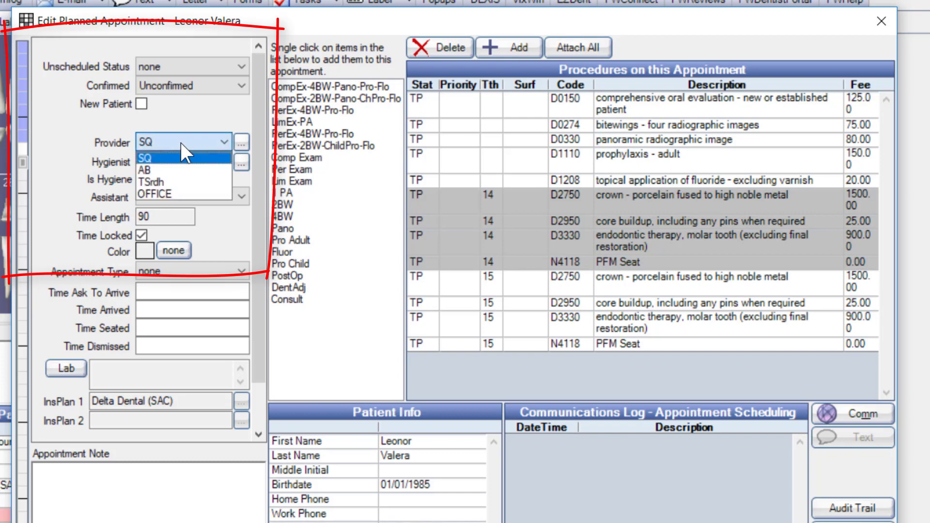
pyautogui.click(167, 171)
pyautogui.click(156, 481)
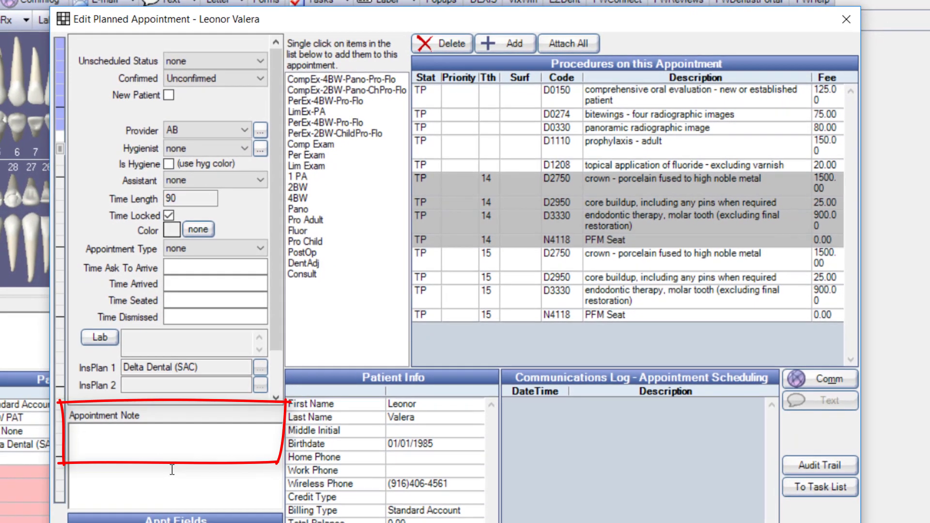
pyautogui.write('Next')
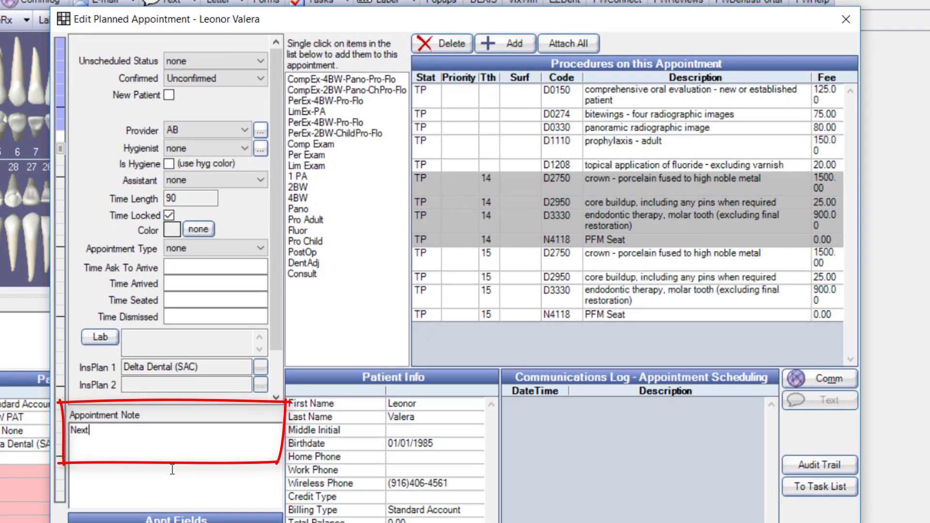
pyautogui.write(' Appointment; as')
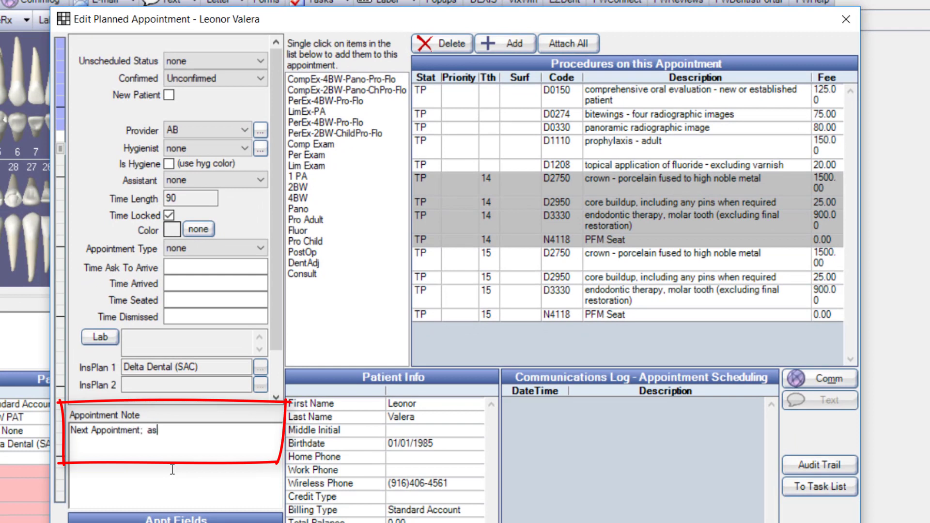
pyautogui.write('Cbec')
pyautogui.press('BackSpace')
pyautogui.press('BackSpace')
pyautogui.press('BackSpace')
pyautogui.write('be')
pyautogui.press('BackSpace')
pyautogui.press('BackSpace')
pyautogui.write('heck Preauth')
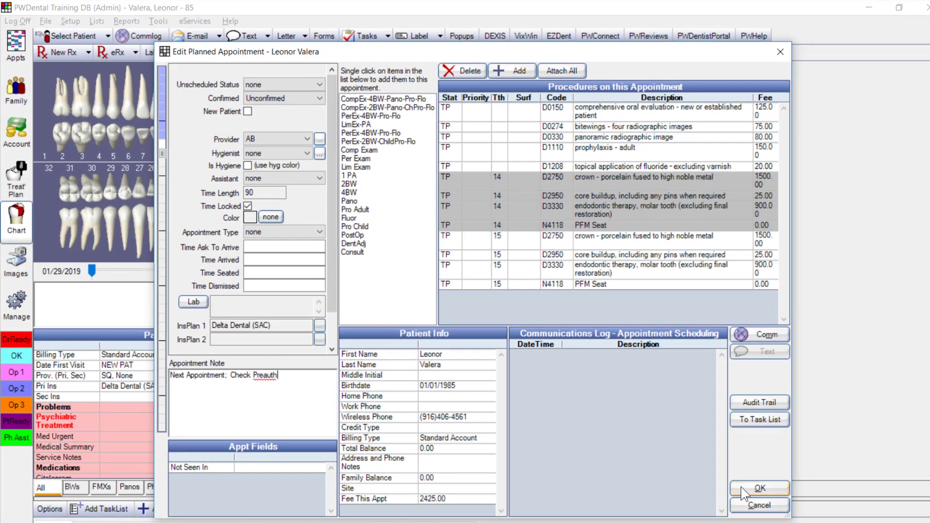
pyautogui.click(760, 489)
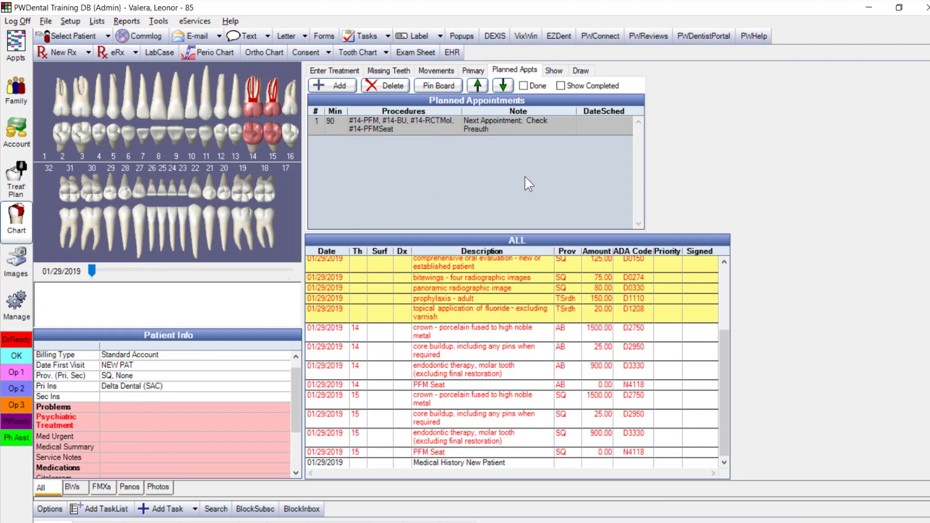
# Create a second planned appointment for tooth 15's crown, seat, root canal and buildup, noted 'SECOND APPT.'
pyautogui.click(342, 86)
pyautogui.click(589, 249)
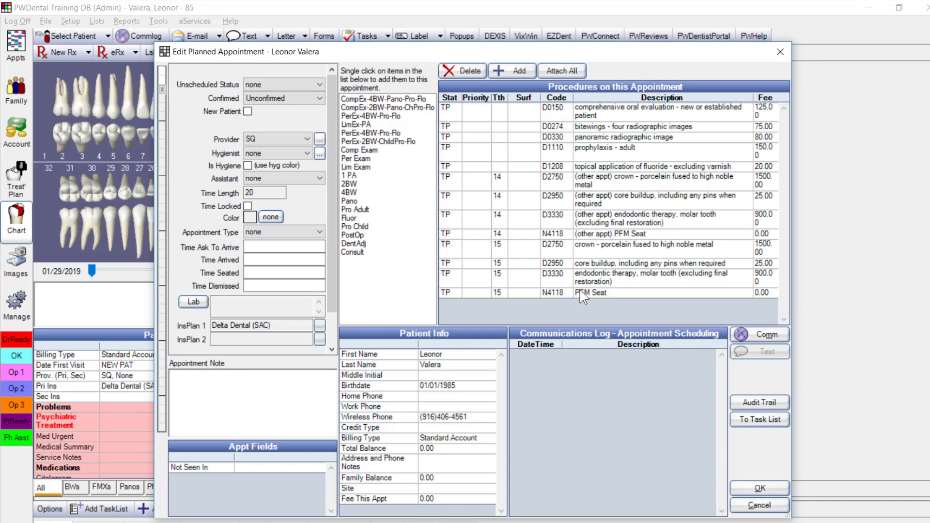
pyautogui.keyDown('ctrl'); pyautogui.click(583, 293); pyautogui.keyUp('ctrl')
pyautogui.keyDown('ctrl'); pyautogui.click(594, 279); pyautogui.keyUp('ctrl')
pyautogui.keyDown('ctrl'); pyautogui.click(596, 260); pyautogui.keyUp('ctrl')
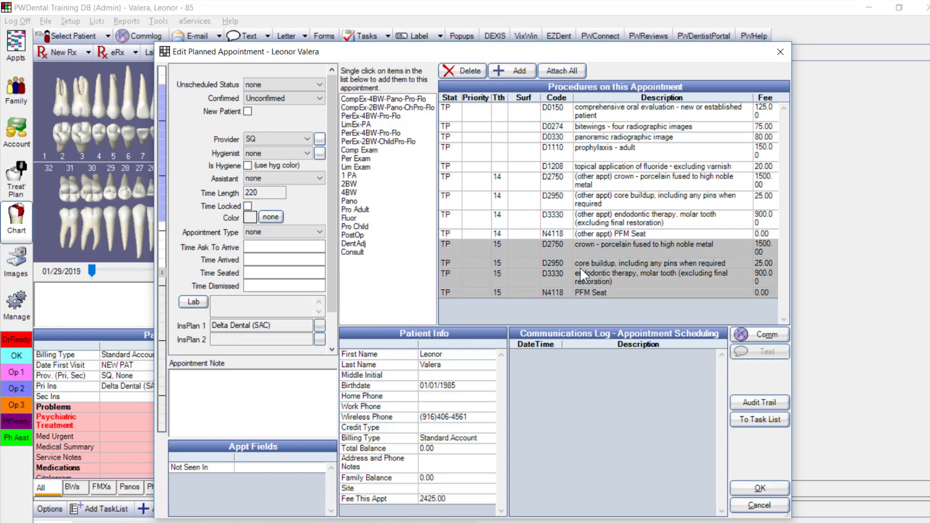
pyautogui.moveTo(167, 281); pyautogui.dragTo(162, 154)
pyautogui.click(259, 408)
pyautogui.write('SECOND APPT.')
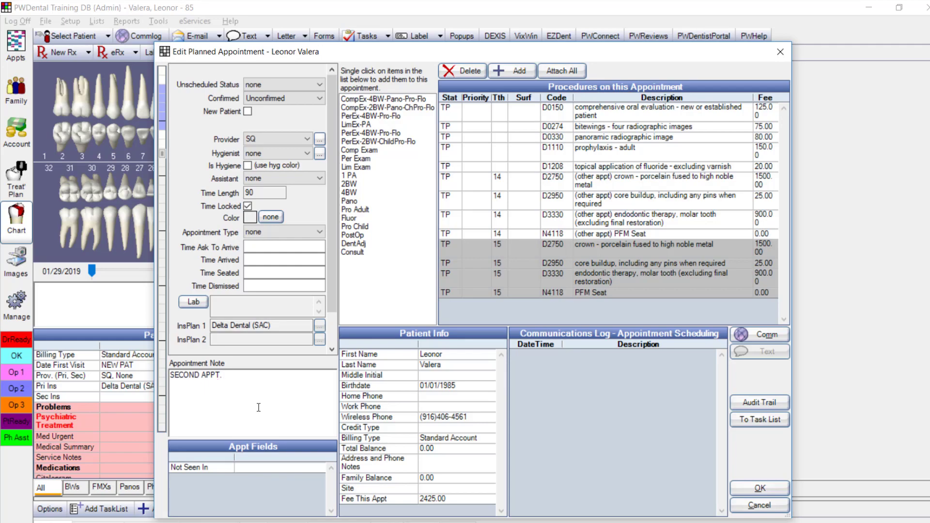
pyautogui.click(760, 488)
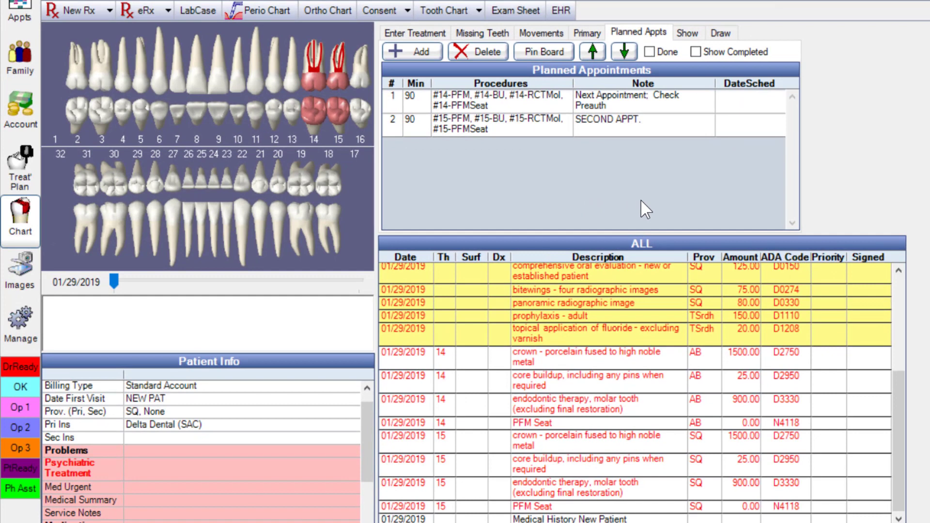
# Go back to Enter Treatment and select today's Appointment - 2:00 PM row in the progress notes
pyautogui.click(440, 32)
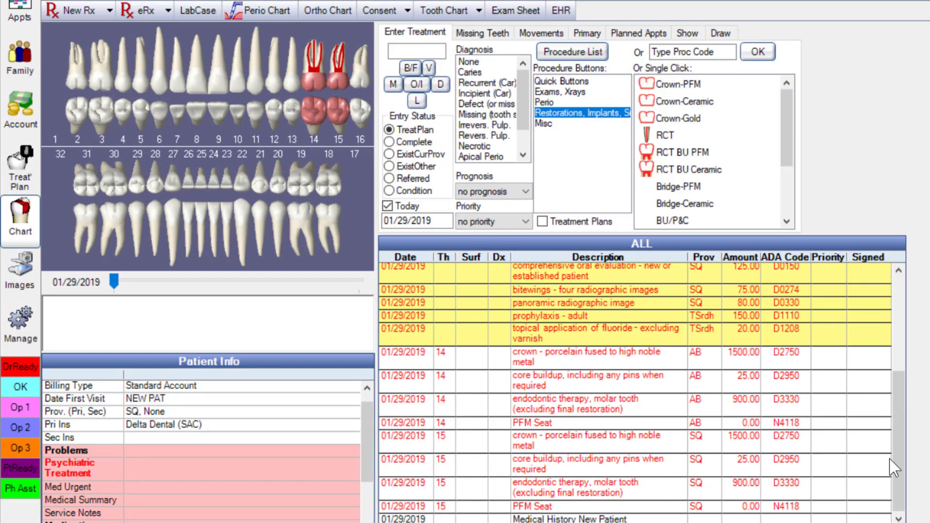
pyautogui.moveTo(893, 466); pyautogui.dragTo(907, 325)
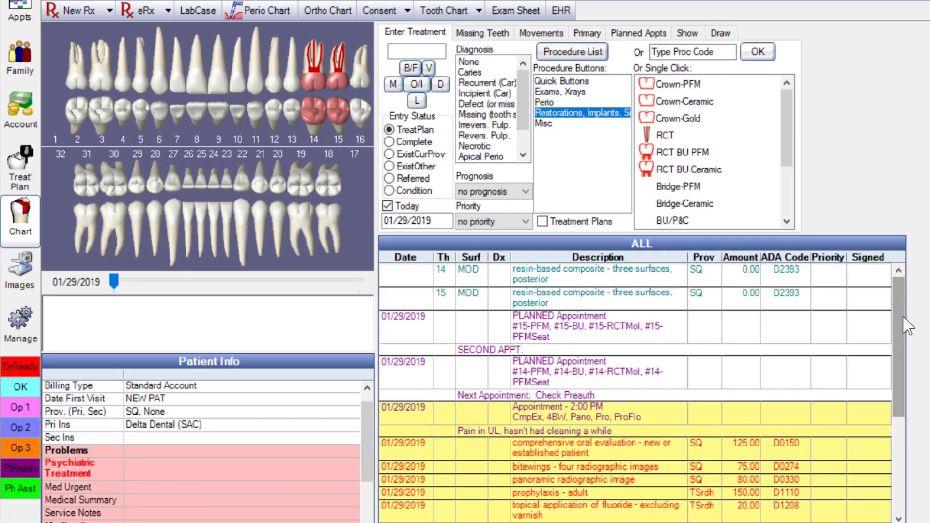
pyautogui.scroll(-4, 899, 339)
pyautogui.click(586, 321)
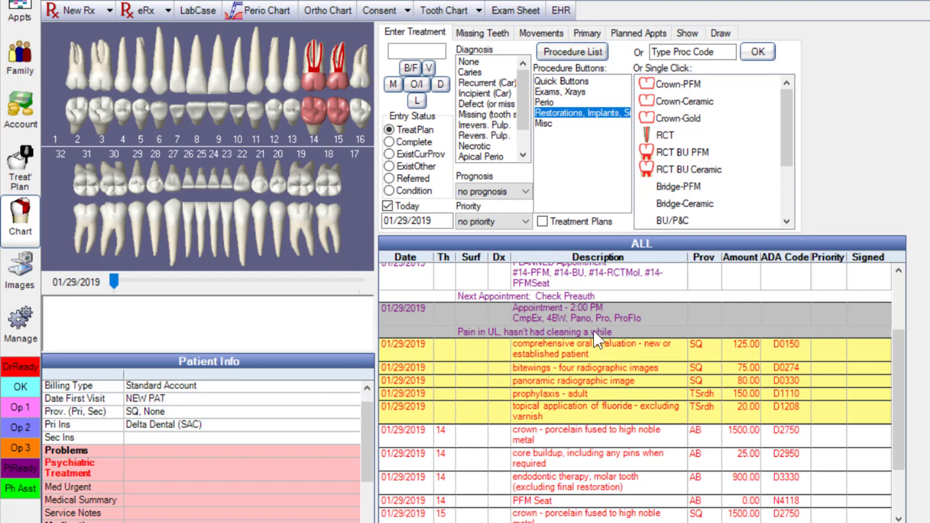
# Remove the D1208 fluoride from the 2:00 PM appointment and set its status to Complete
pyautogui.doubleClick(663, 316)
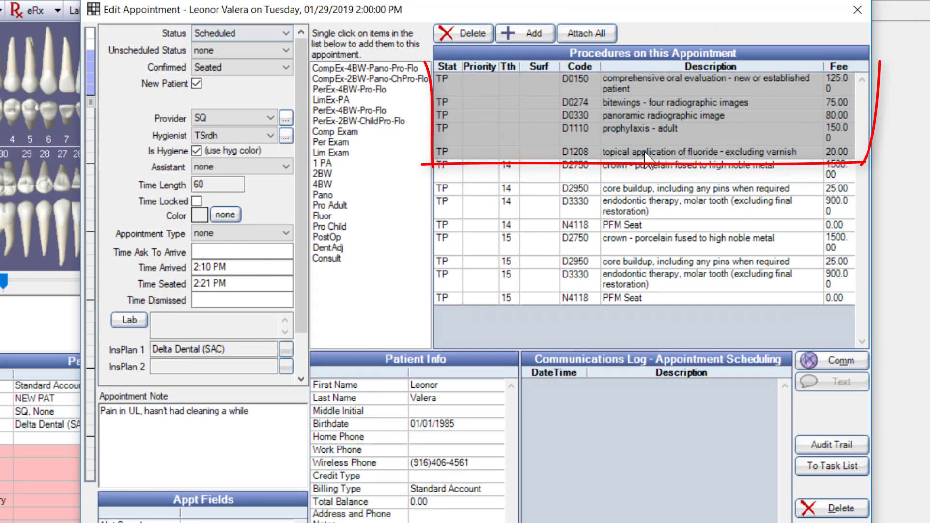
pyautogui.click(645, 152)
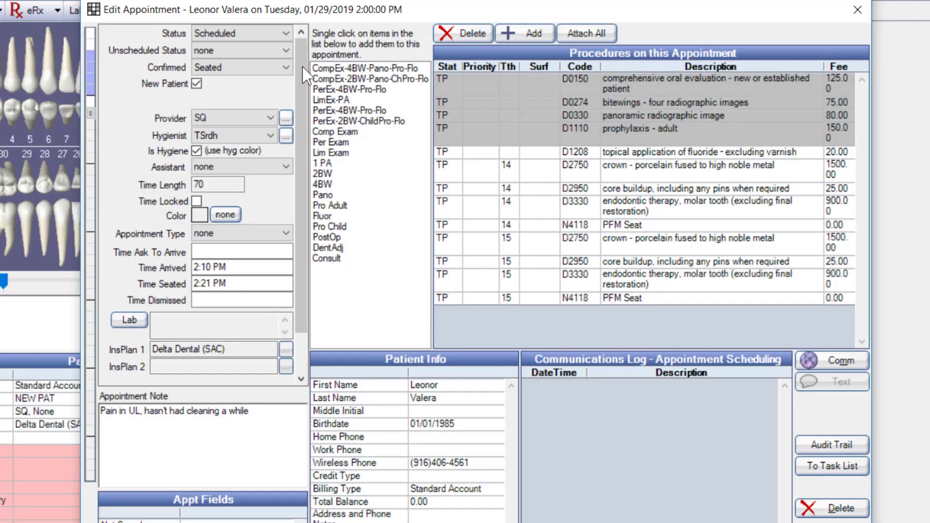
pyautogui.click(286, 34)
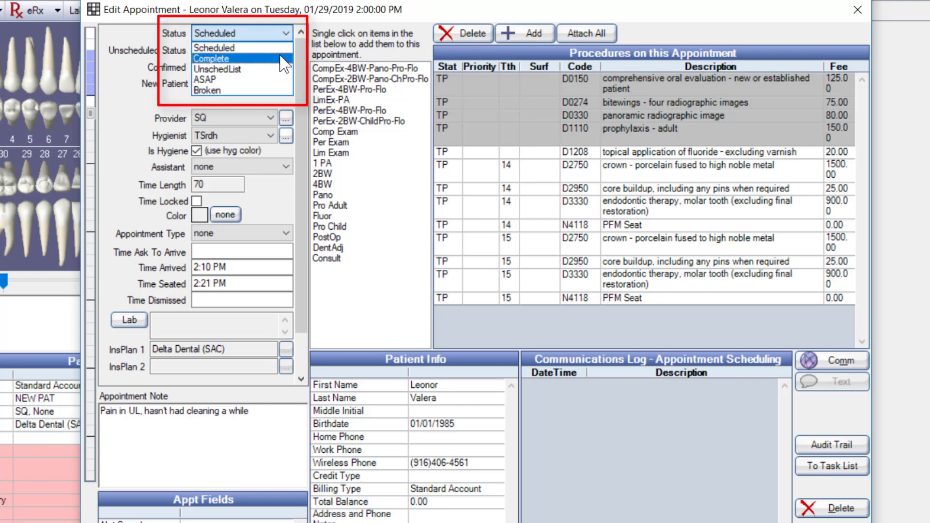
pyautogui.click(285, 59)
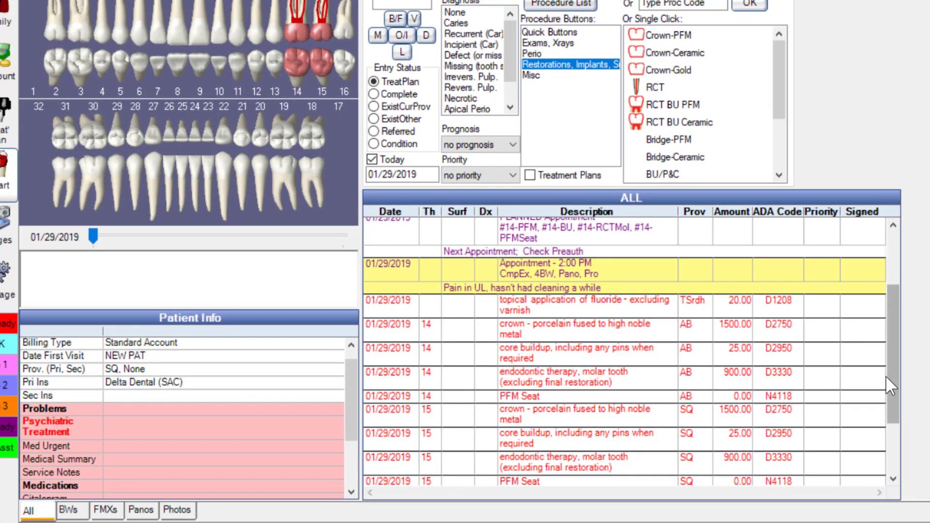
# Select the D0150 exam, D0274 bitewings and D0330 panoramic rows together in the progress notes
pyautogui.moveTo(894, 387); pyautogui.dragTo(884, 452)
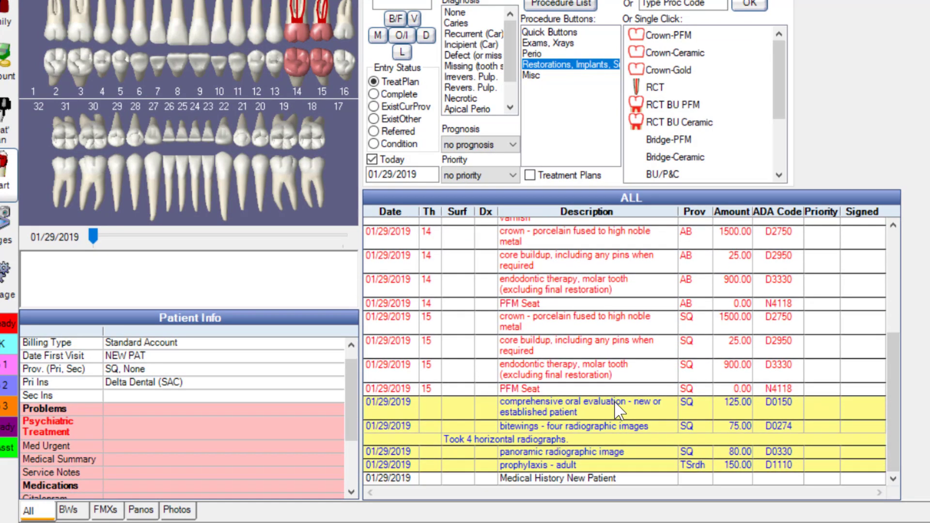
pyautogui.moveTo(647, 417); pyautogui.dragTo(628, 480)
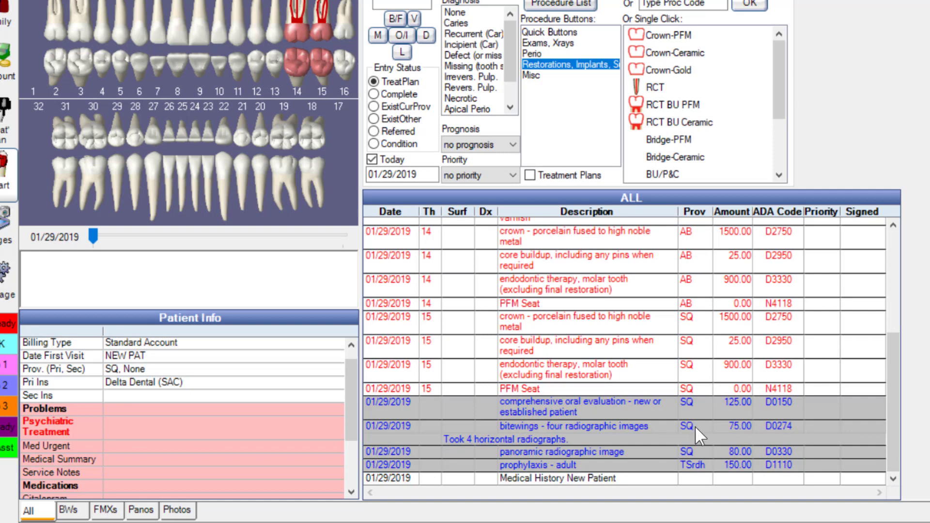
pyautogui.click(752, 403)
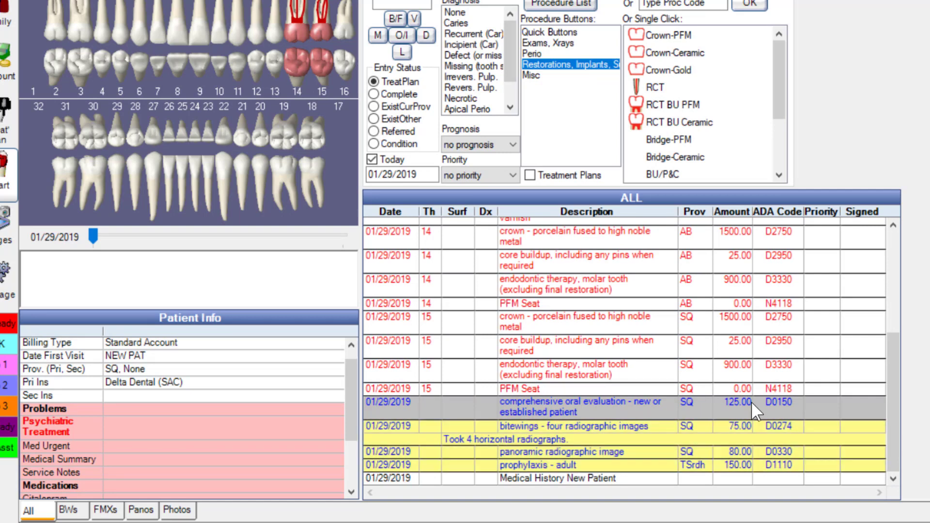
pyautogui.click(779, 441)
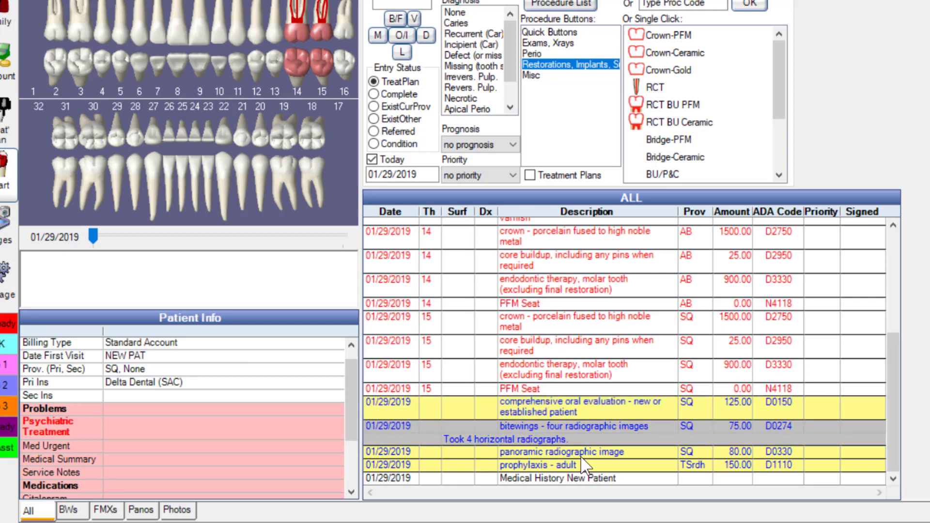
pyautogui.moveTo(588, 409); pyautogui.dragTo(589, 458)
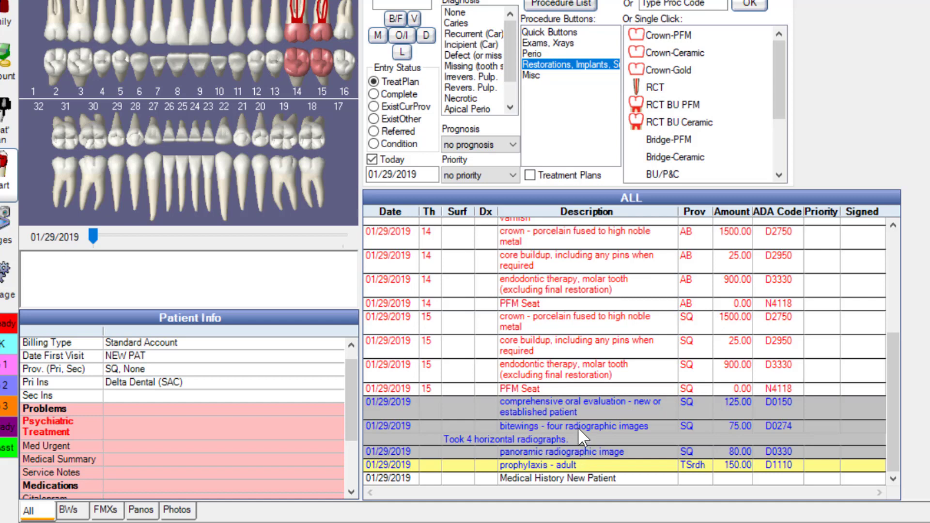
# Start a group note for the selected procedures, type 'Manually notes', and load the Exams auto note
pyautogui.rightClick(577, 426)
pyautogui.click(596, 471)
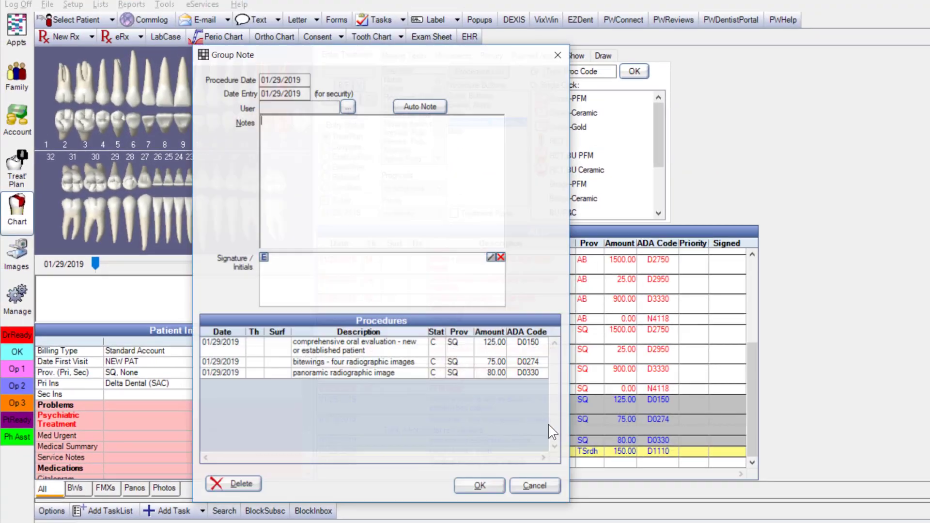
pyautogui.write('Manual')
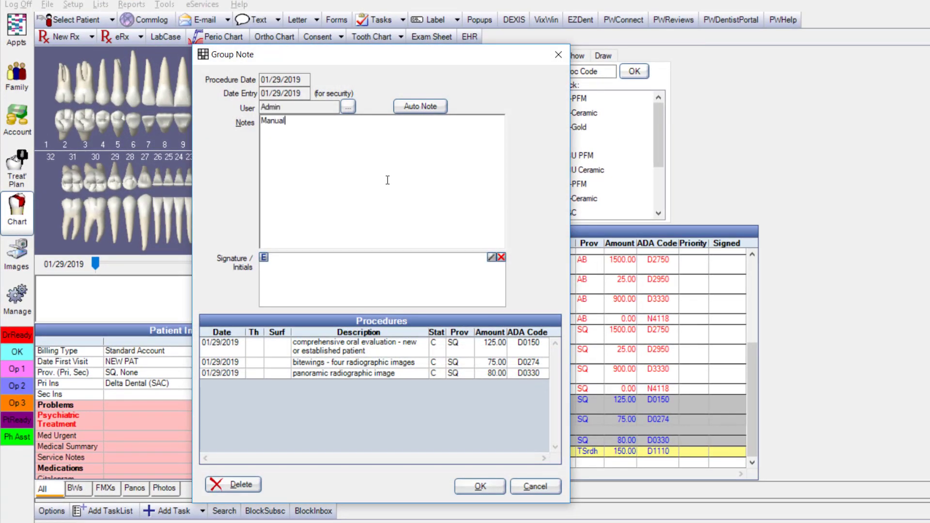
pyautogui.write('ly notes')
pyautogui.click(434, 106)
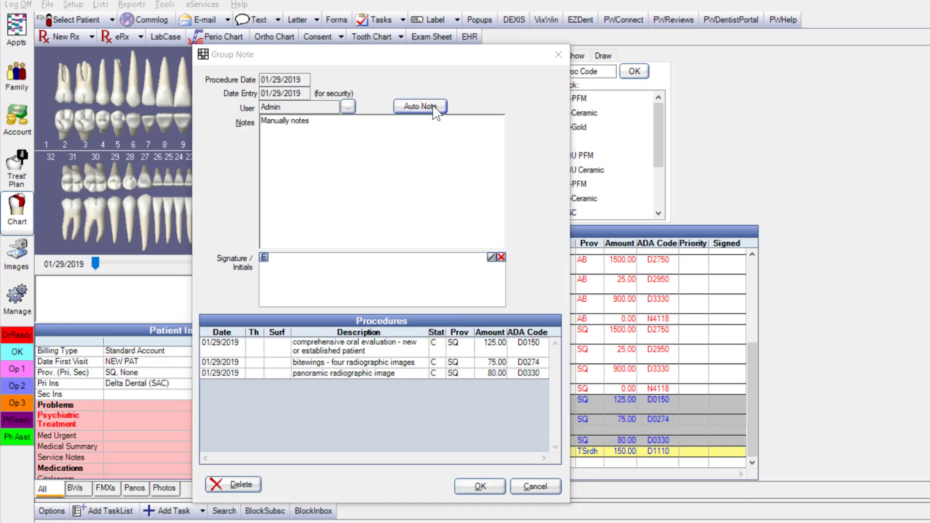
pyautogui.click(266, 113)
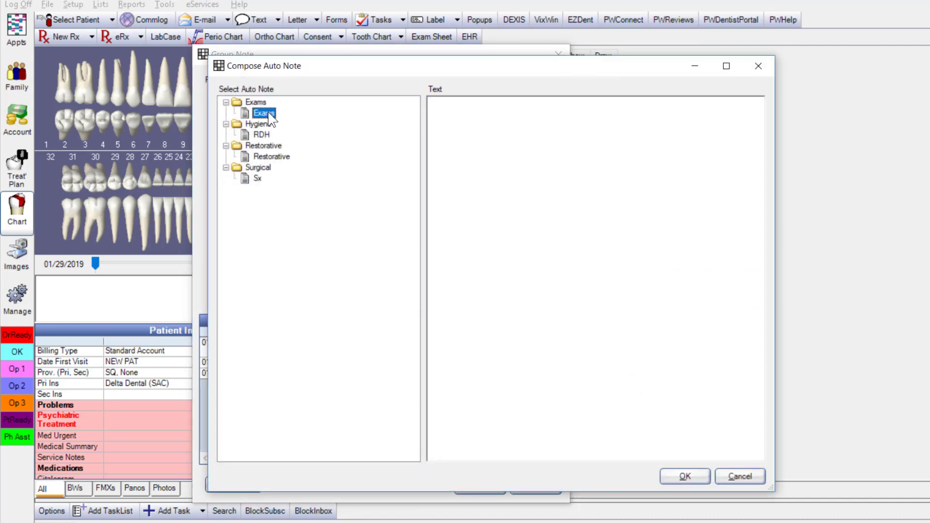
pyautogui.doubleClick(265, 113)
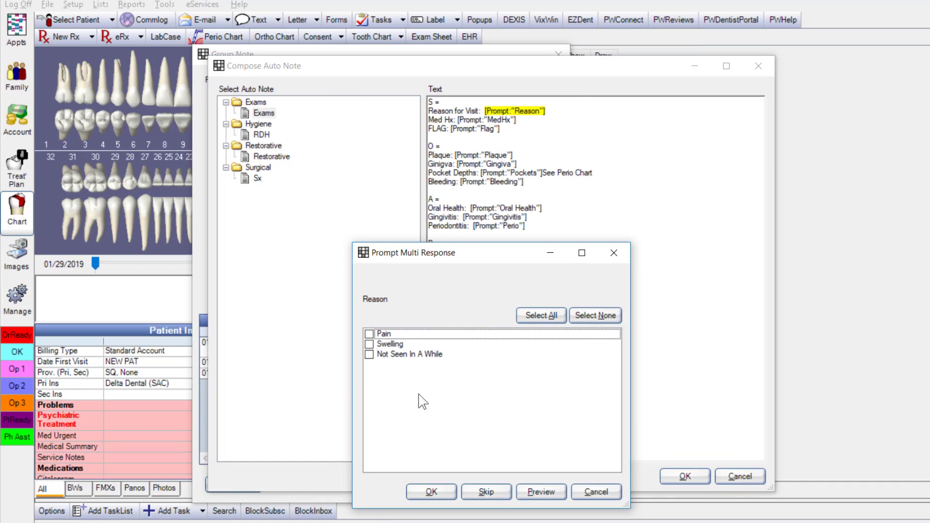
# Skip the reason-for-visit prompt, accept the exam note text, and digitally sign the group note
pyautogui.click(486, 493)
pyautogui.click(686, 479)
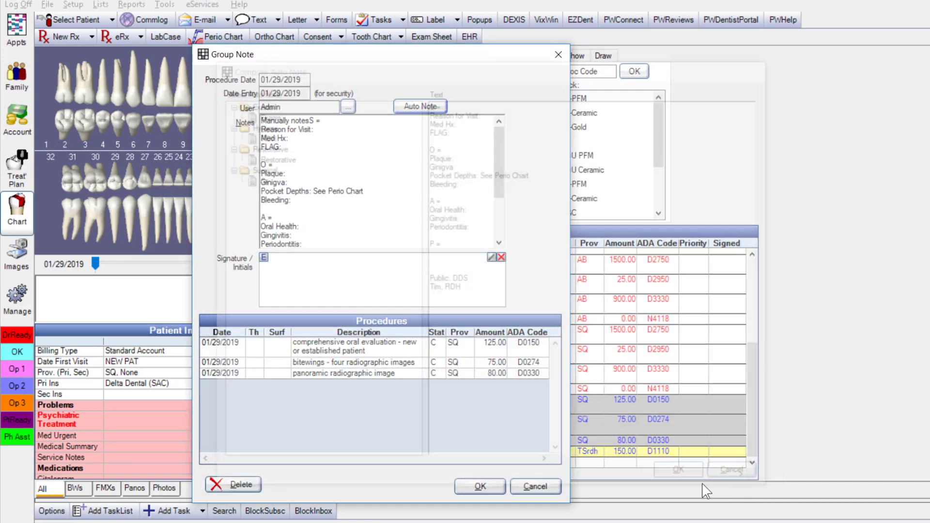
pyautogui.click(350, 171)
pyautogui.moveTo(498, 167); pyautogui.dragTo(494, 149)
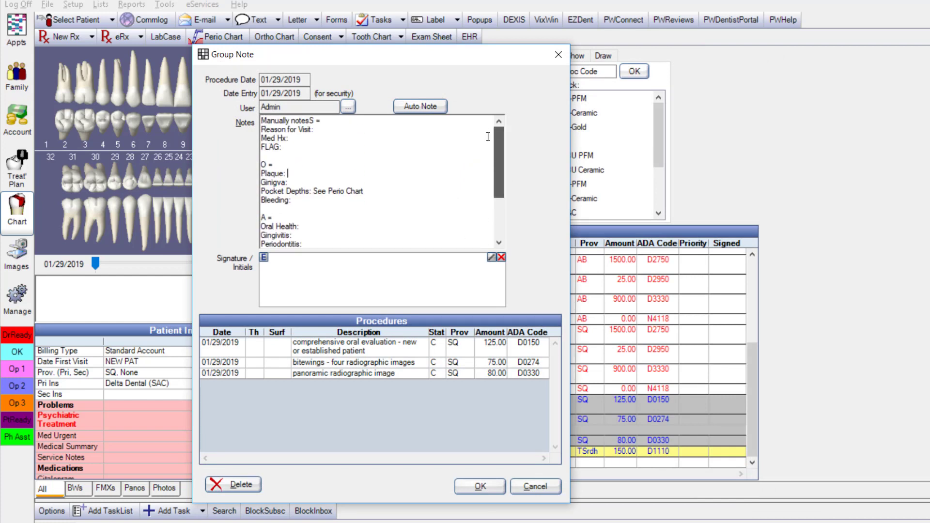
pyautogui.click(263, 257)
pyautogui.click(284, 283)
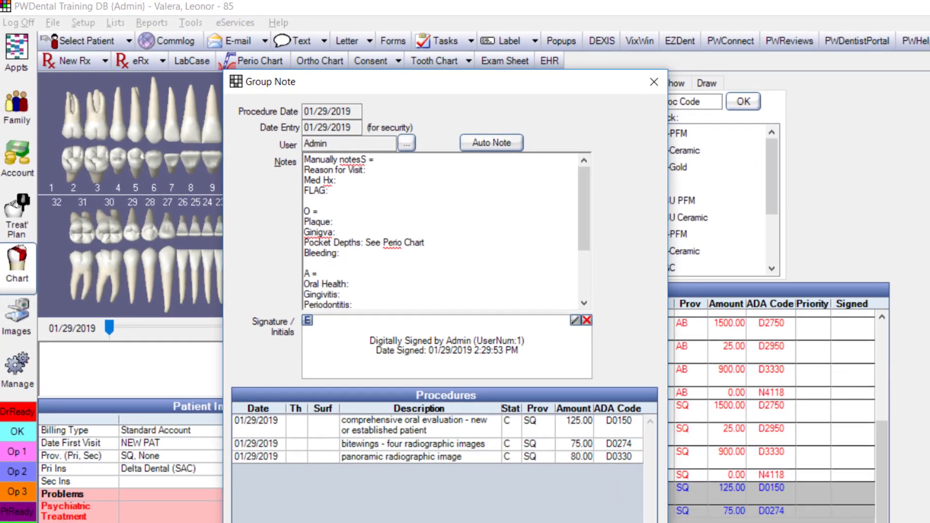
pyautogui.click(472, 492)
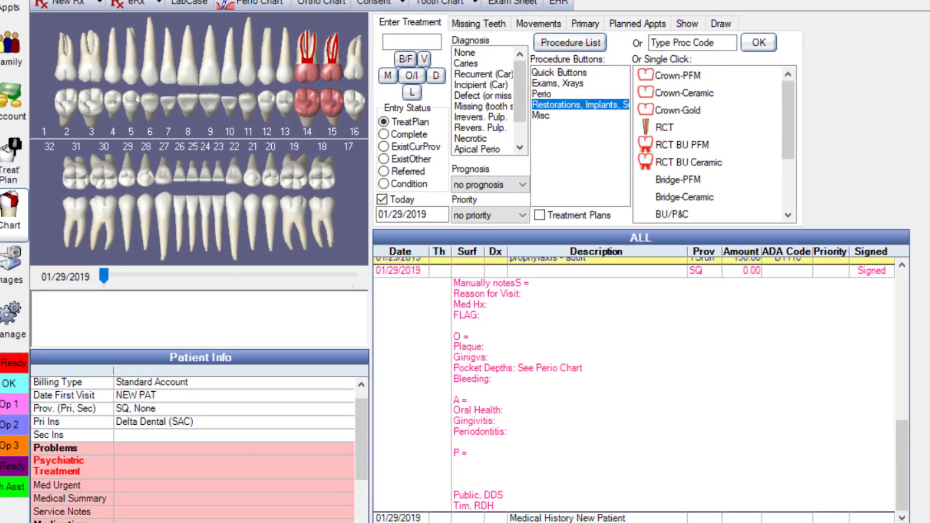
pyautogui.click(532, 413)
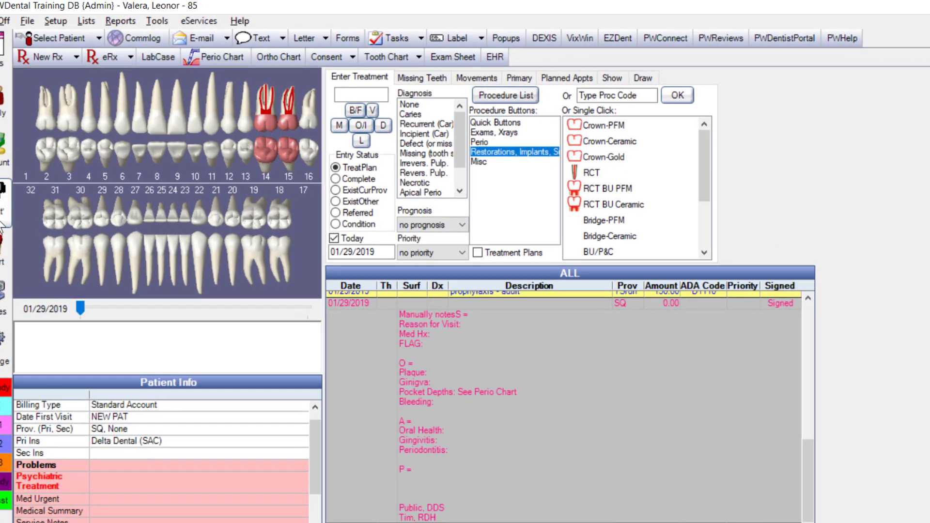
# In the treatment plan, set the tooth 14 procedures to Visit 1 and tooth 15 to Visit 2
pyautogui.click(19, 206)
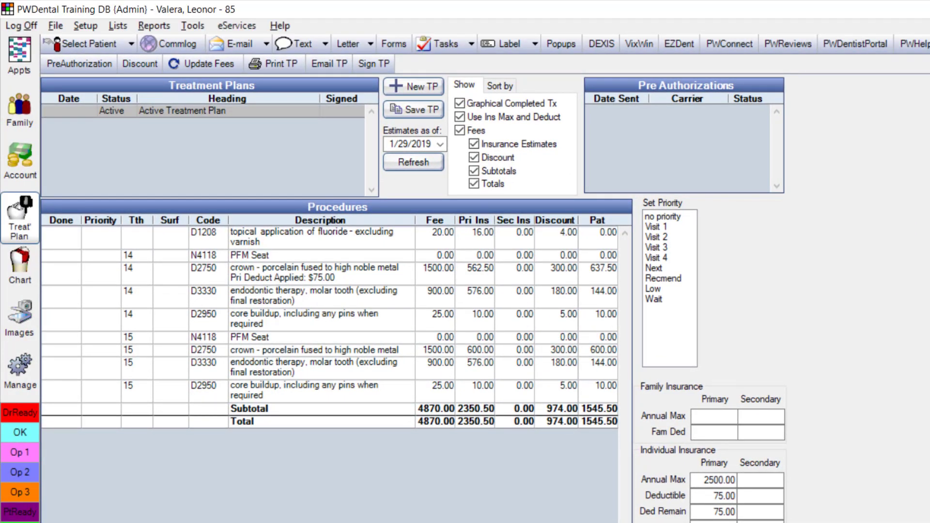
pyautogui.moveTo(281, 254); pyautogui.dragTo(267, 331)
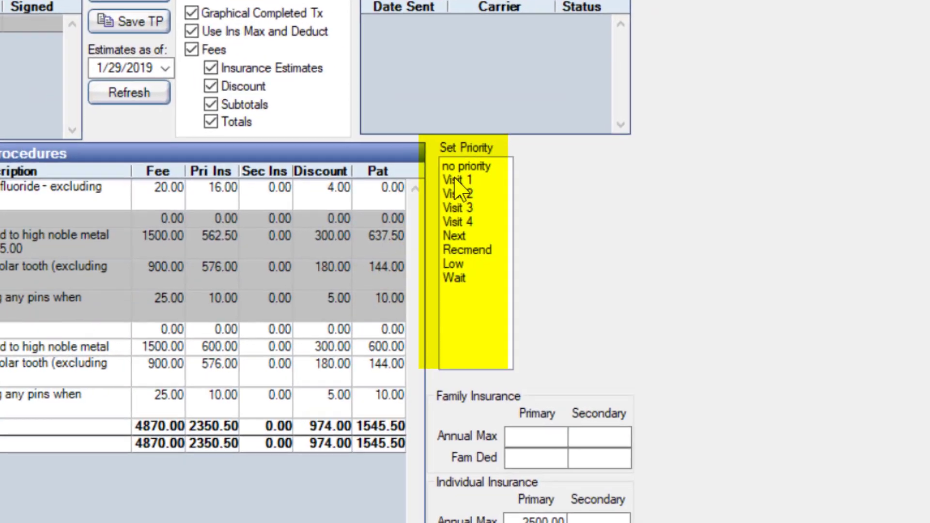
pyautogui.click(658, 227)
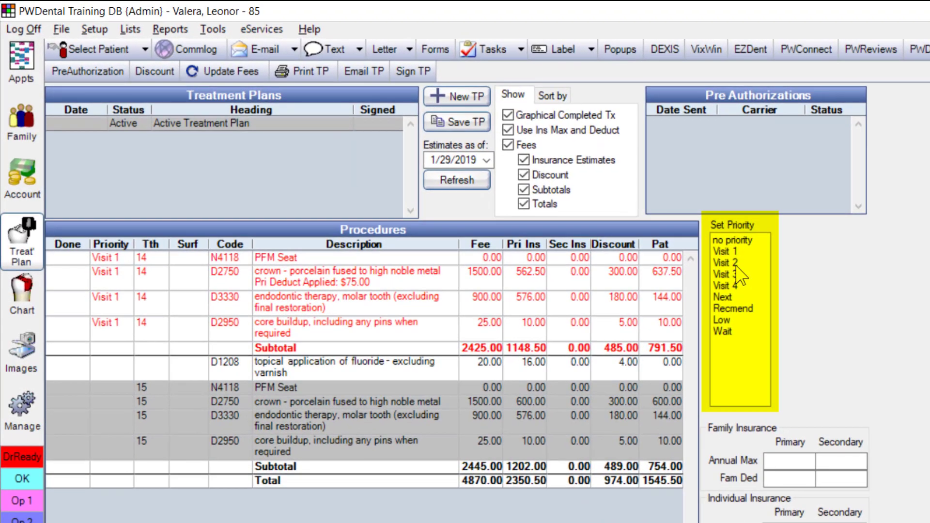
pyautogui.click(454, 191)
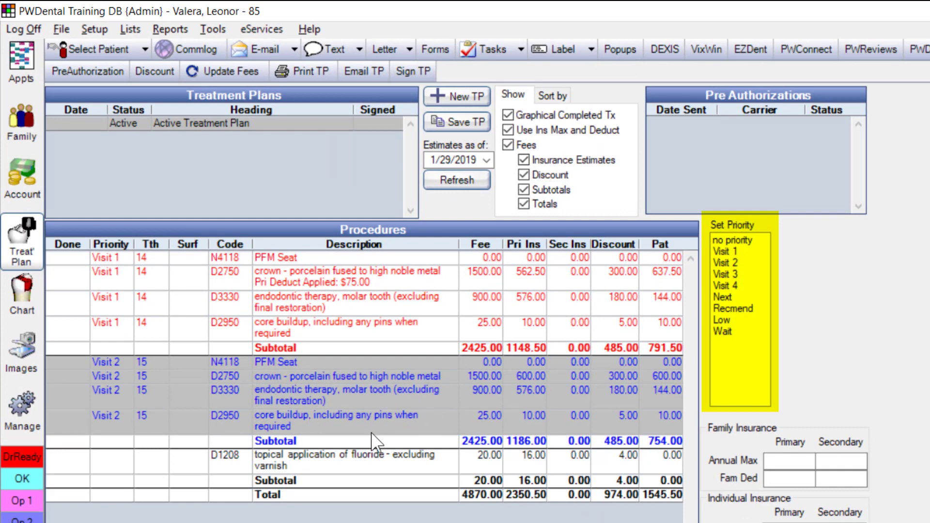
# Mark the D1208 fluoride as Recommended and select all Visit 1 and Visit 2 procedures
pyautogui.click(335, 466)
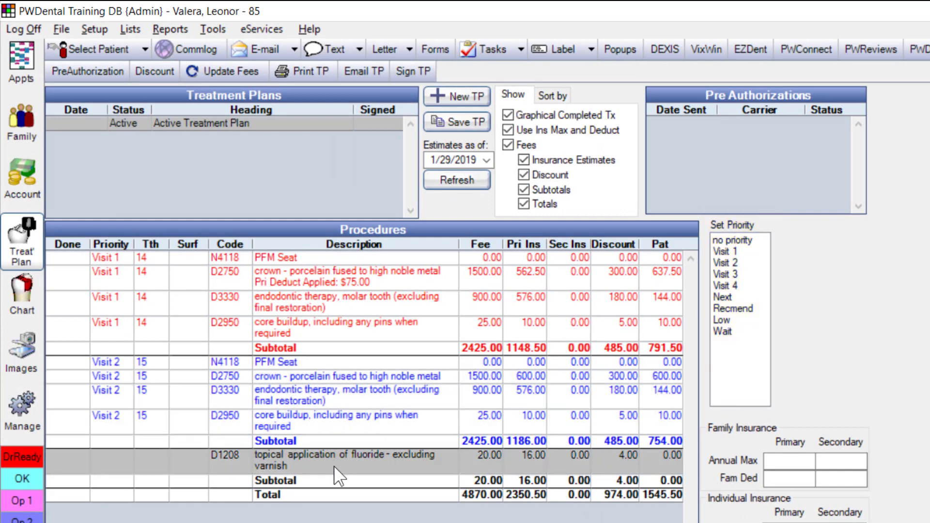
pyautogui.click(736, 309)
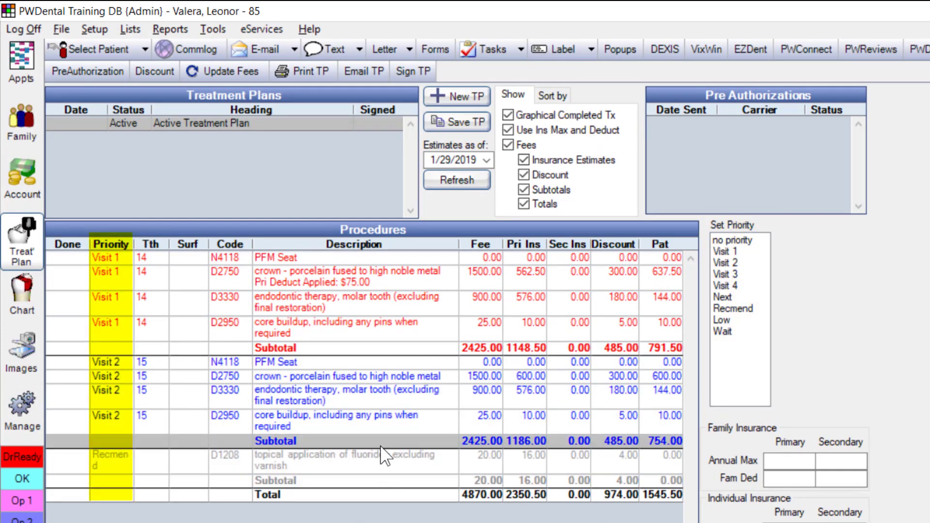
pyautogui.moveTo(421, 259); pyautogui.dragTo(363, 461)
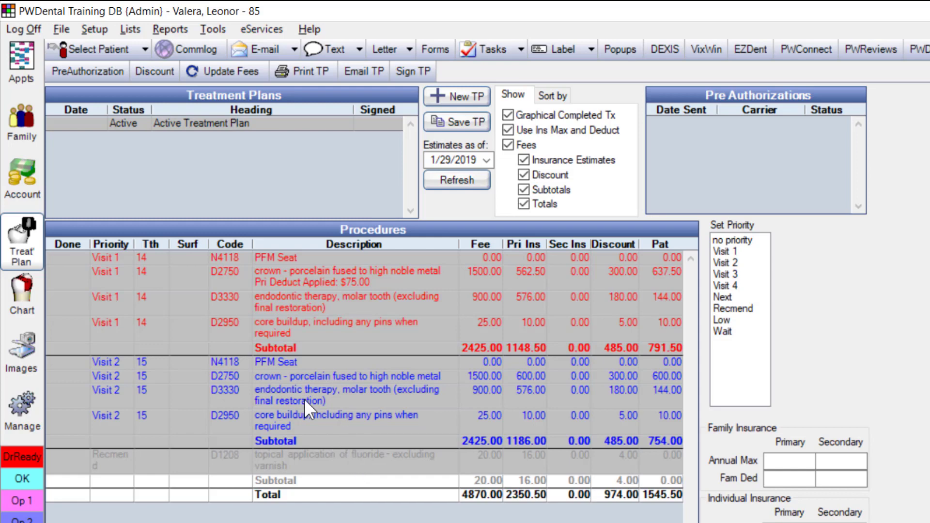
pyautogui.click(283, 436)
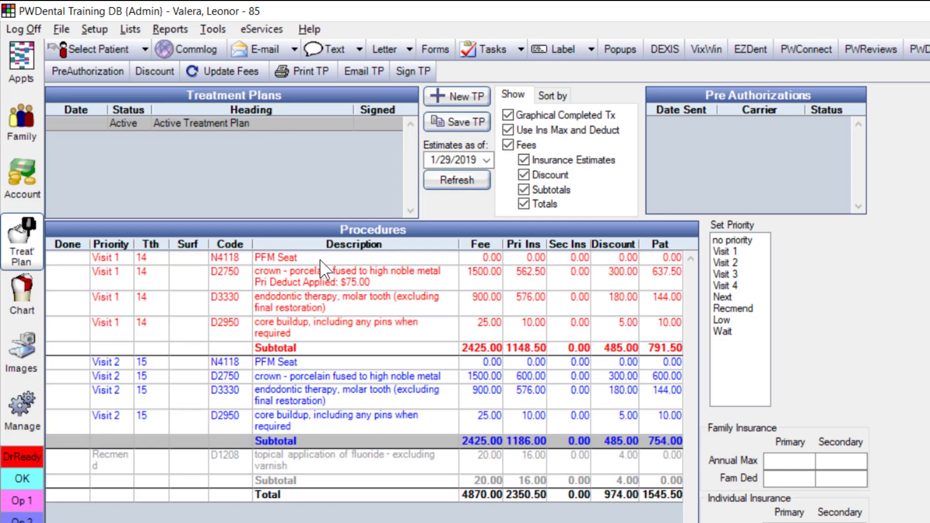
pyautogui.moveTo(301, 256); pyautogui.dragTo(295, 421)
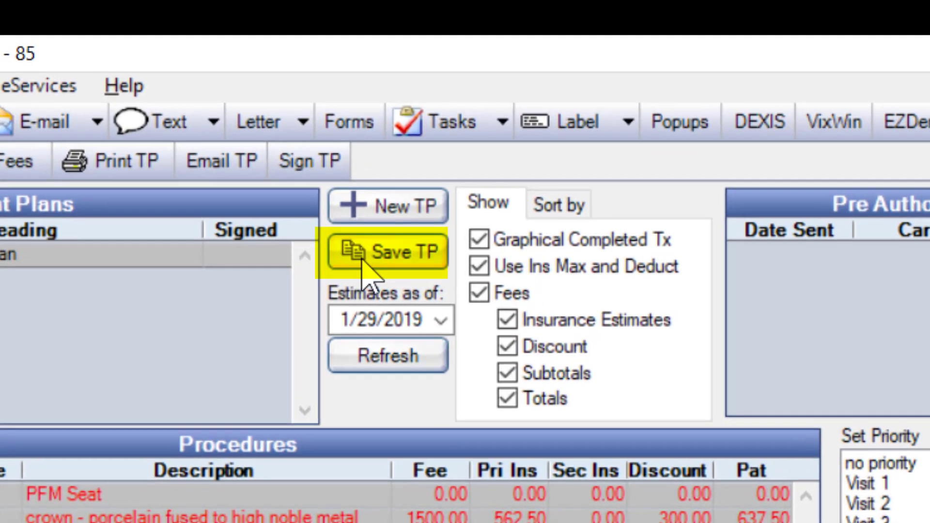
# Save a dated copy of the treatment plan, have the patient sign it, and reselect the Active plan
pyautogui.click(371, 262)
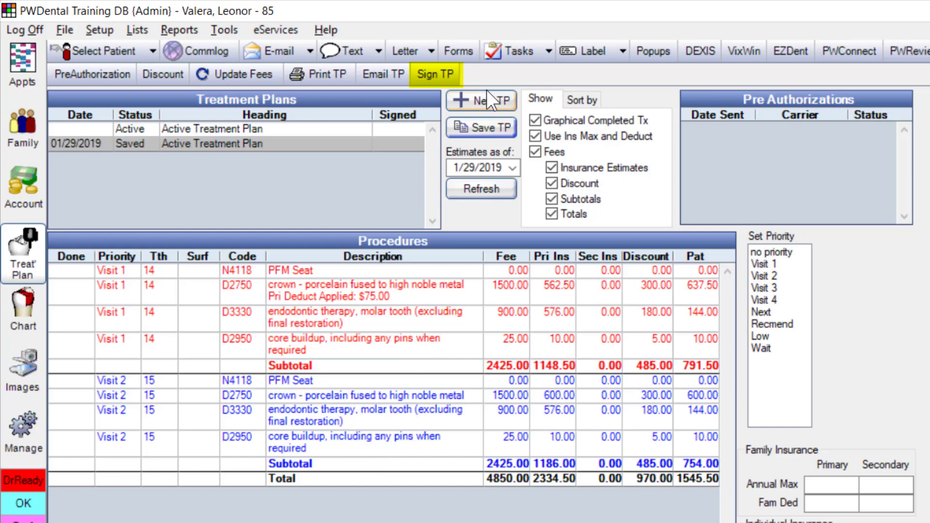
pyautogui.click(435, 74)
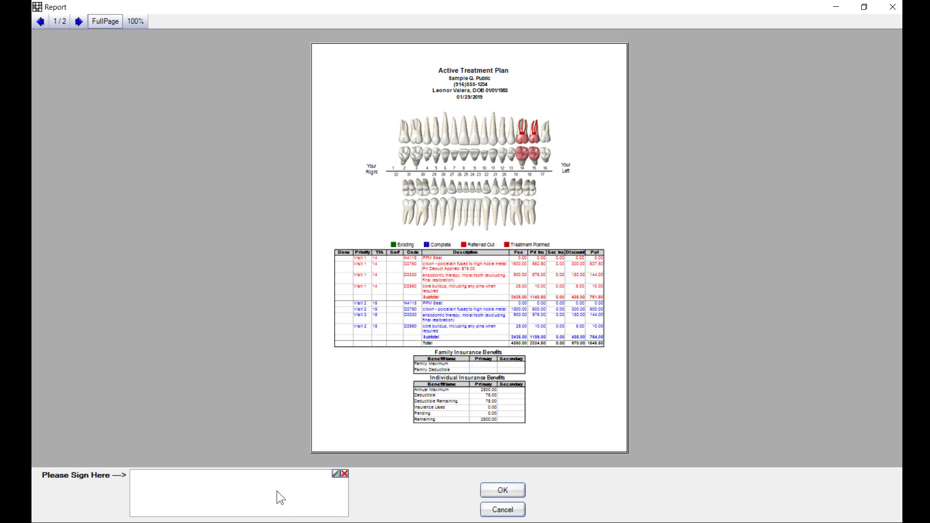
pyautogui.moveTo(277, 491)
pyautogui.mouseDown()
pyautogui.moveTo(193, 482)
pyautogui.moveTo(230, 518)
pyautogui.moveTo(220, 493)
pyautogui.moveTo(276, 484)
pyautogui.mouseUp()
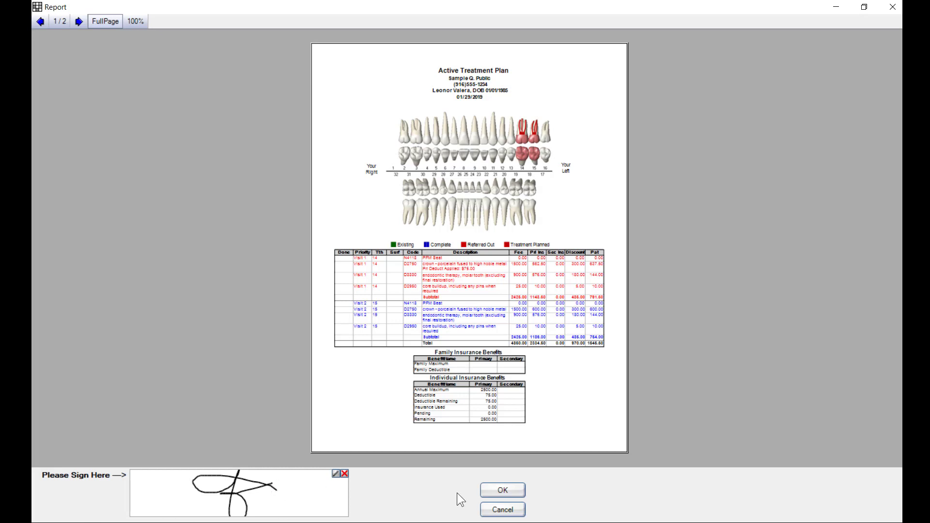
pyautogui.click(486, 497)
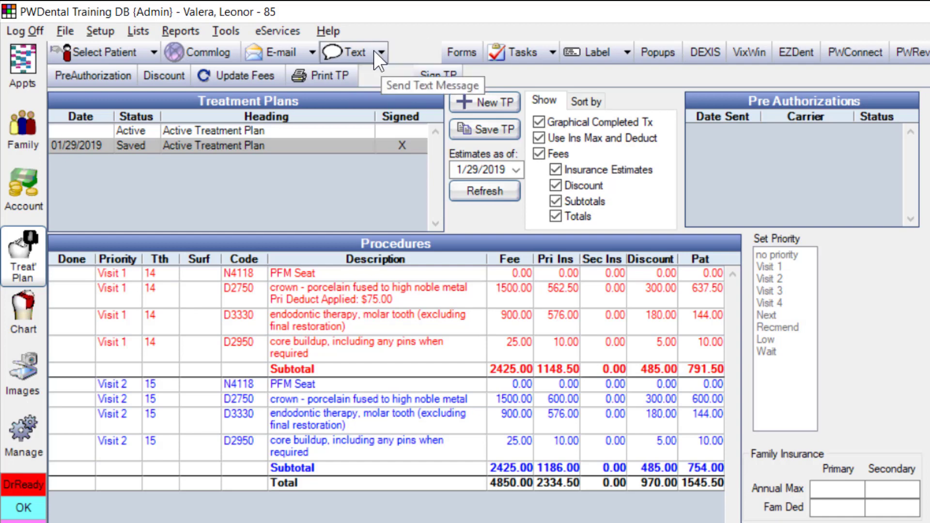
pyautogui.click(301, 135)
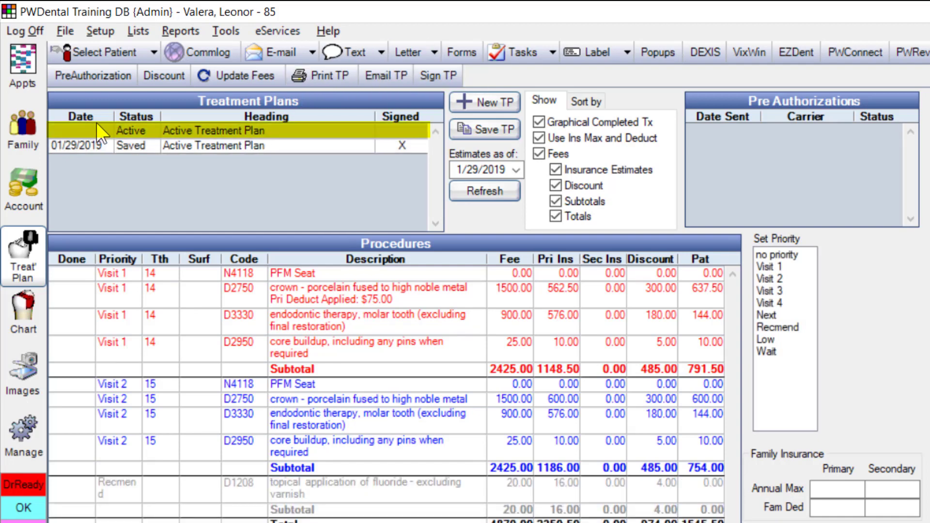
pyautogui.moveTo(357, 294); pyautogui.dragTo(345, 337)
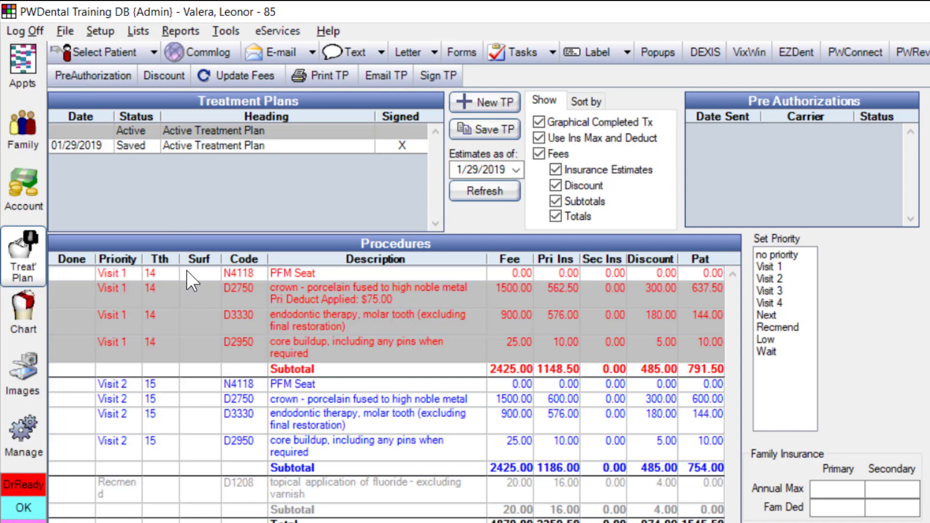
# Create a Delta Dental preauthorization for the Visit 1 tooth 14 procedures, continuing despite missing claim data
pyautogui.click(103, 78)
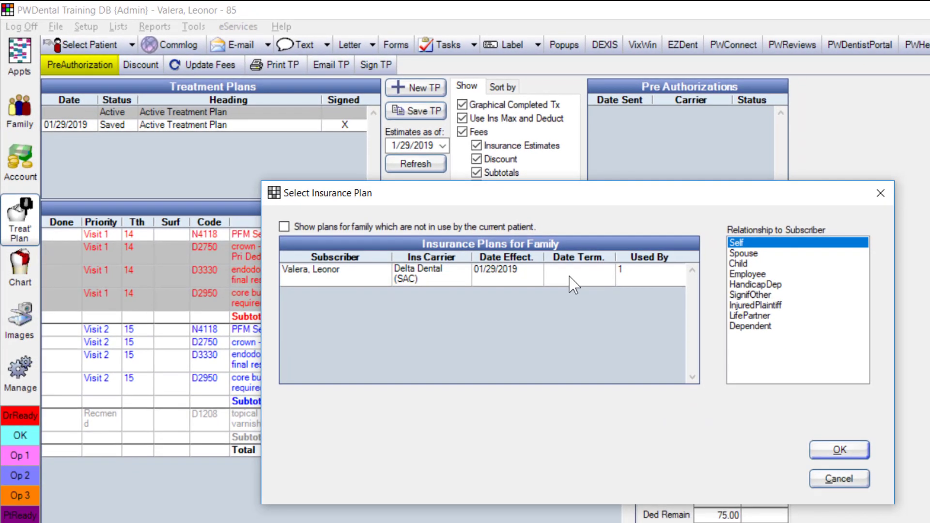
pyautogui.click(648, 322)
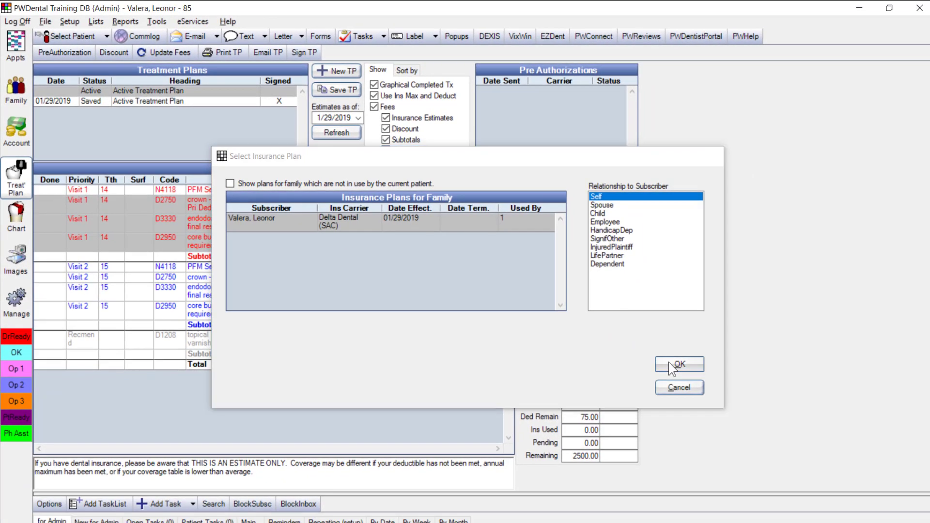
pyautogui.click(711, 382)
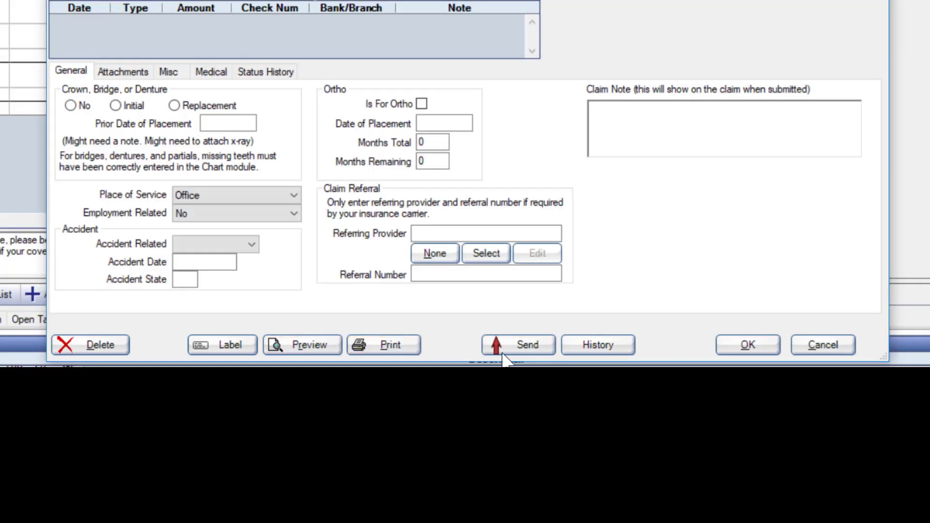
pyautogui.click(736, 346)
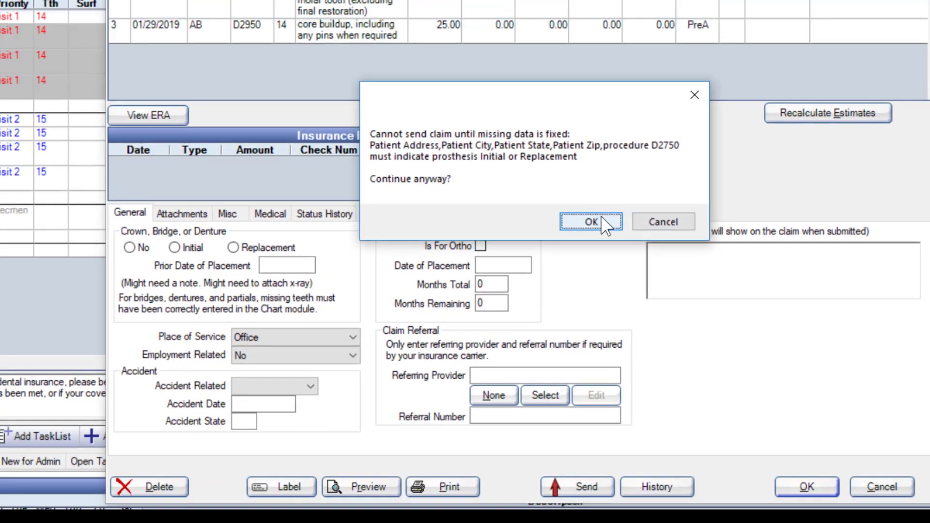
pyautogui.click(591, 221)
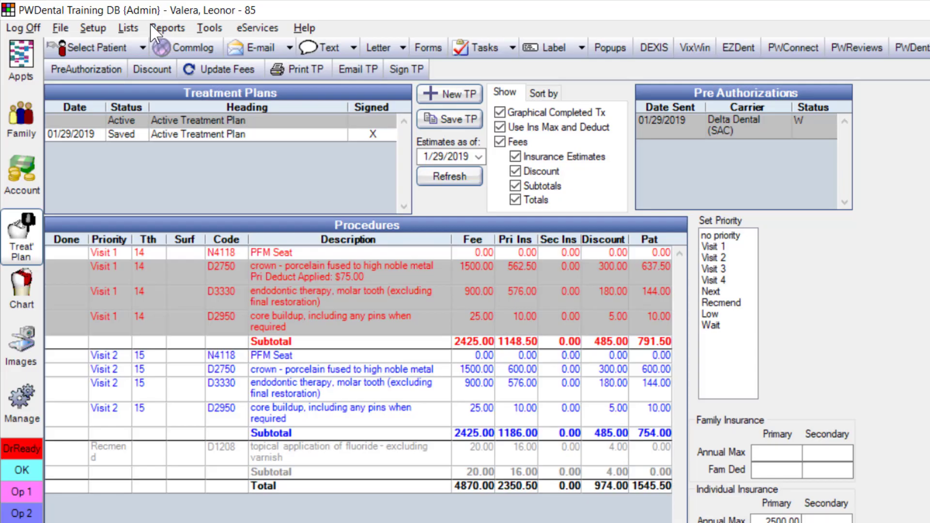
# Dismiss the unfinalized insurance payments warning, close Standard Reports, and open the patient's Account ledger
pyautogui.click(154, 28)
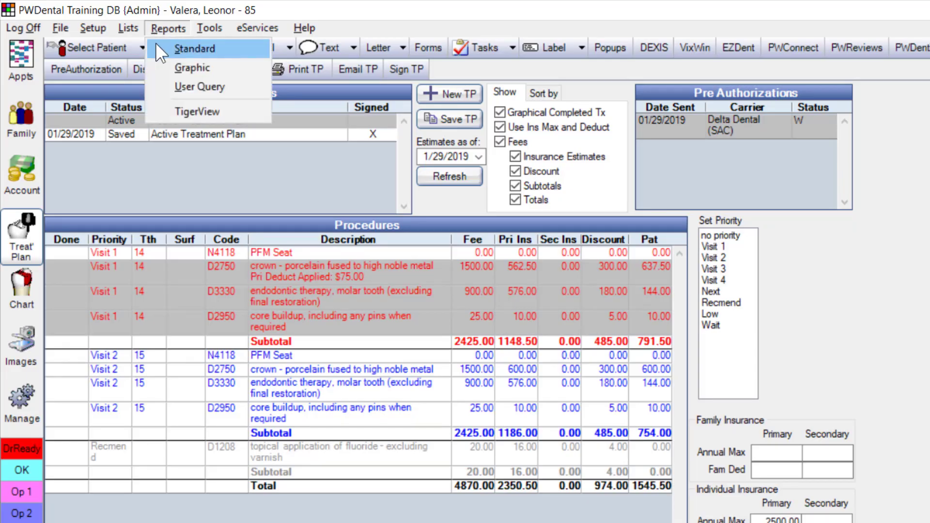
pyautogui.click(159, 48)
pyautogui.click(766, 447)
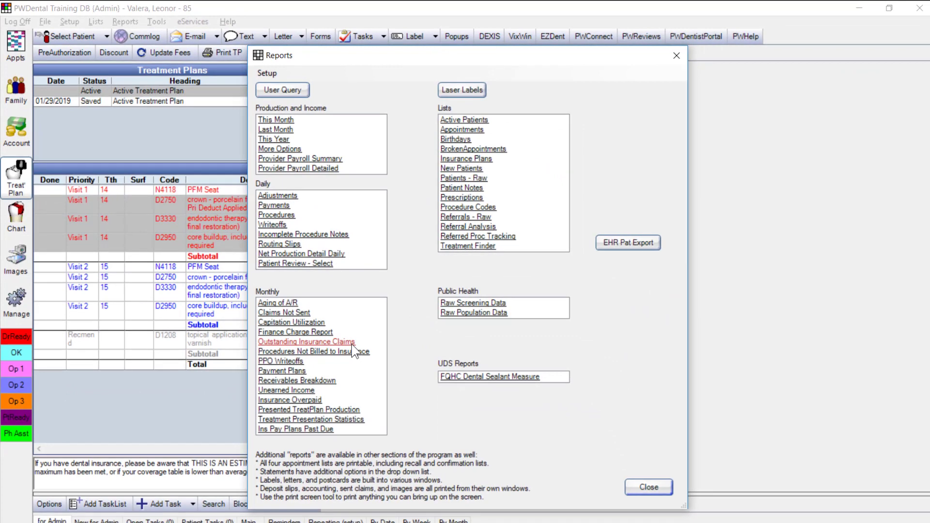
pyautogui.click(648, 488)
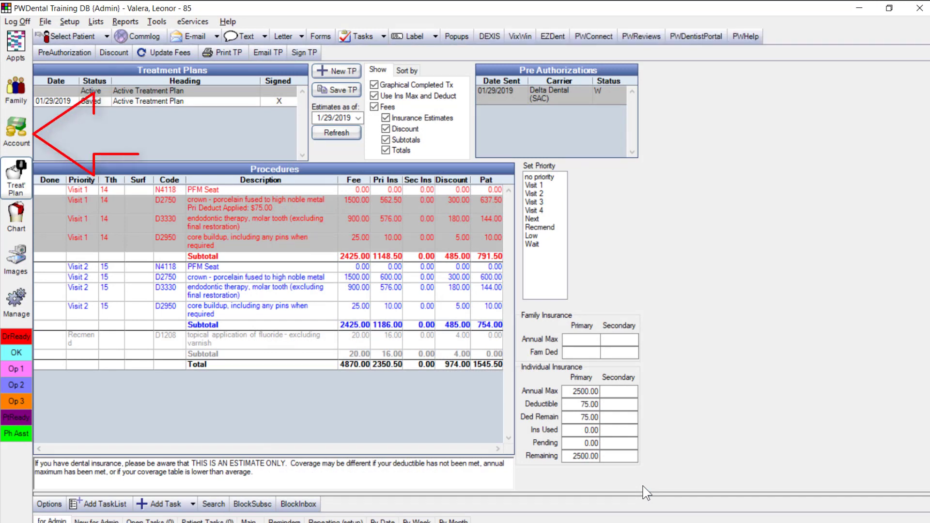
pyautogui.click(16, 130)
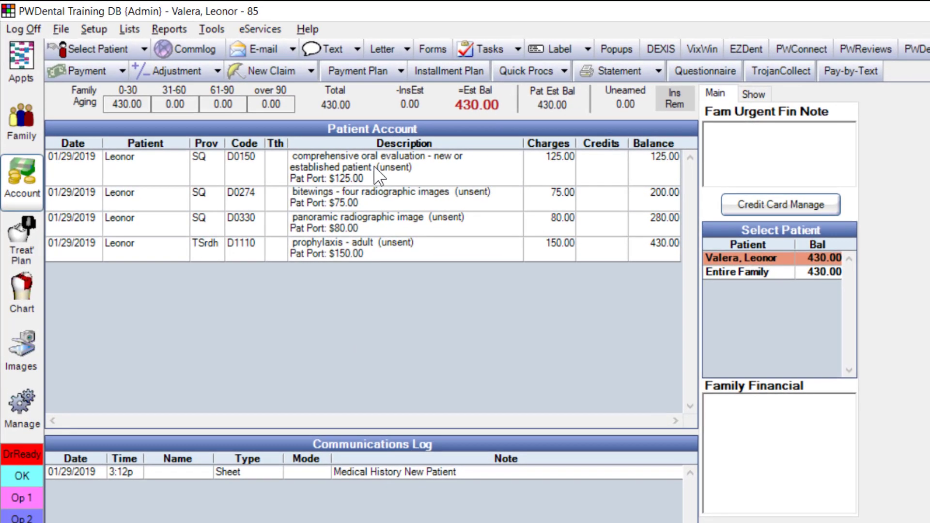
# Create a primary Delta Dental claim for the four unsent procedures with status Sent - Verified
pyautogui.moveTo(282, 127); pyautogui.dragTo(250, 182)
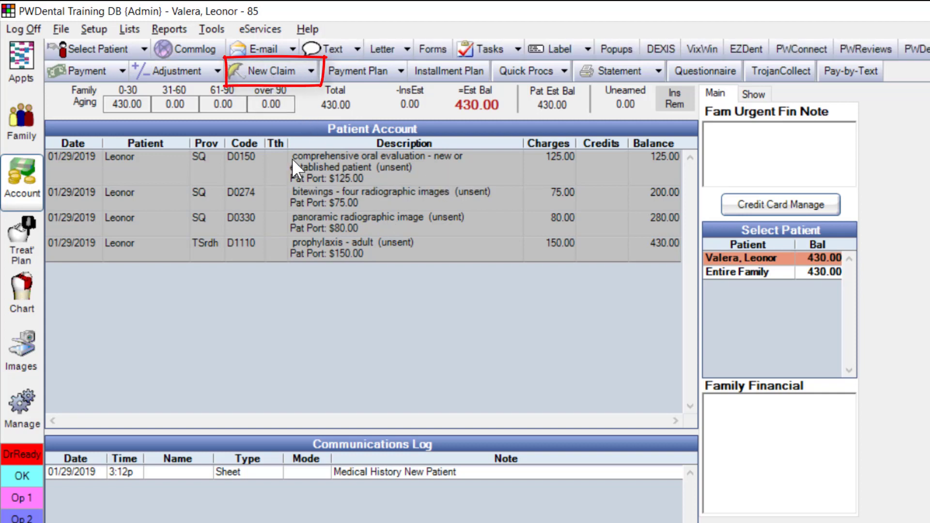
pyautogui.click(251, 69)
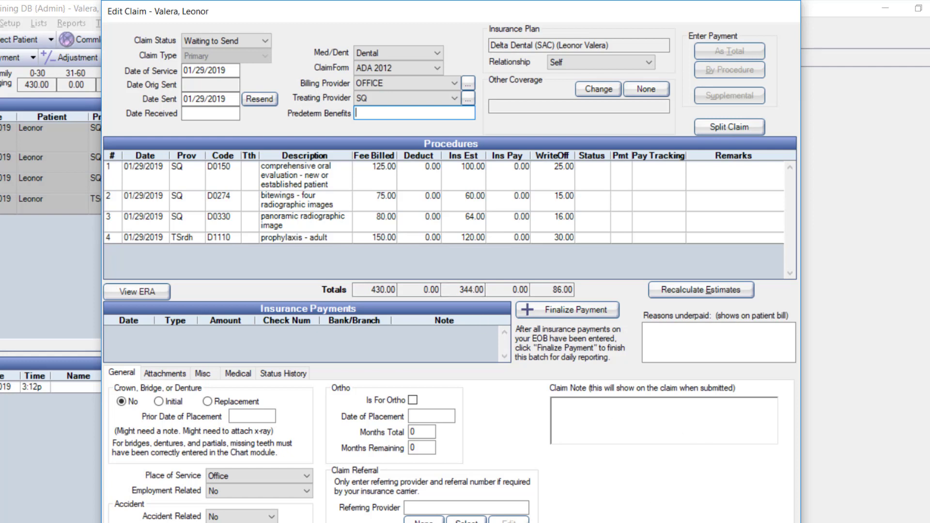
pyautogui.click(242, 41)
pyautogui.click(209, 82)
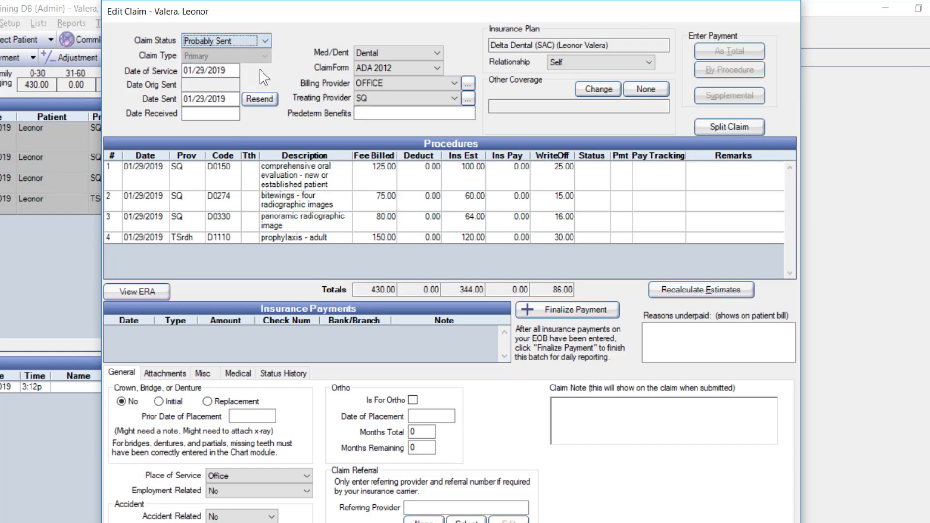
pyautogui.click(242, 41)
pyautogui.click(215, 91)
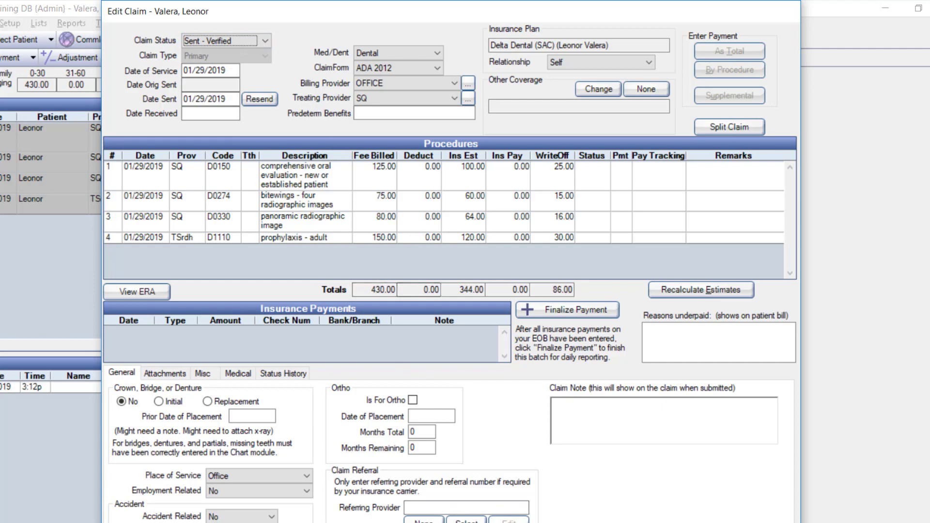
pyautogui.press('Return')
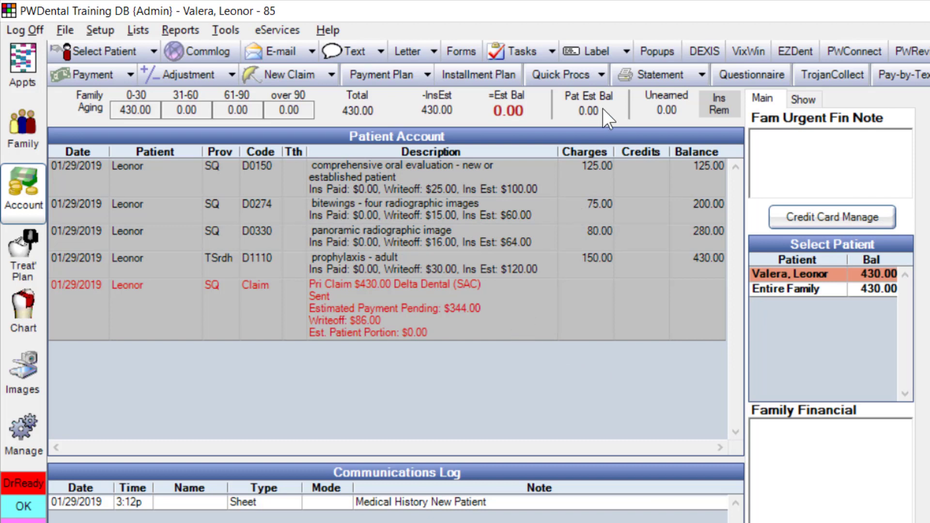
# Add a $20.00 PreviDent charge from Quick Procs to the patient's account
pyautogui.click(603, 76)
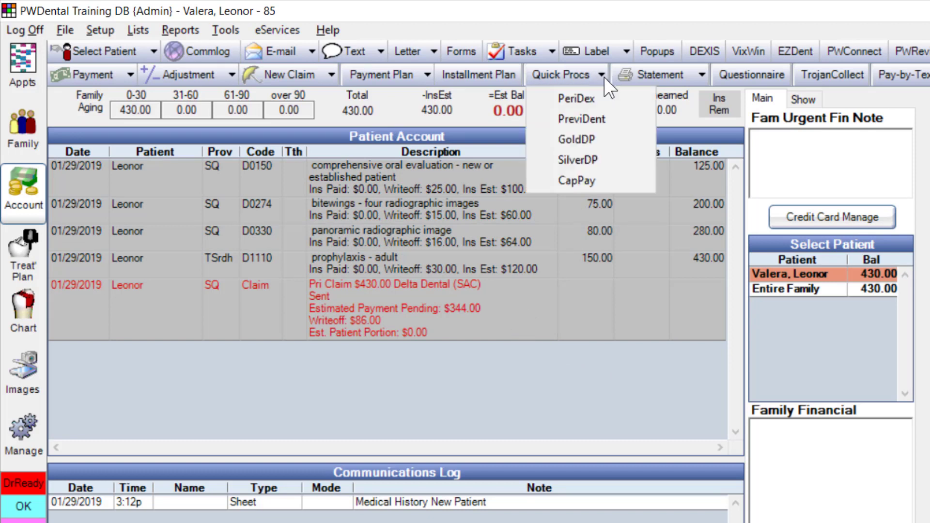
pyautogui.click(586, 119)
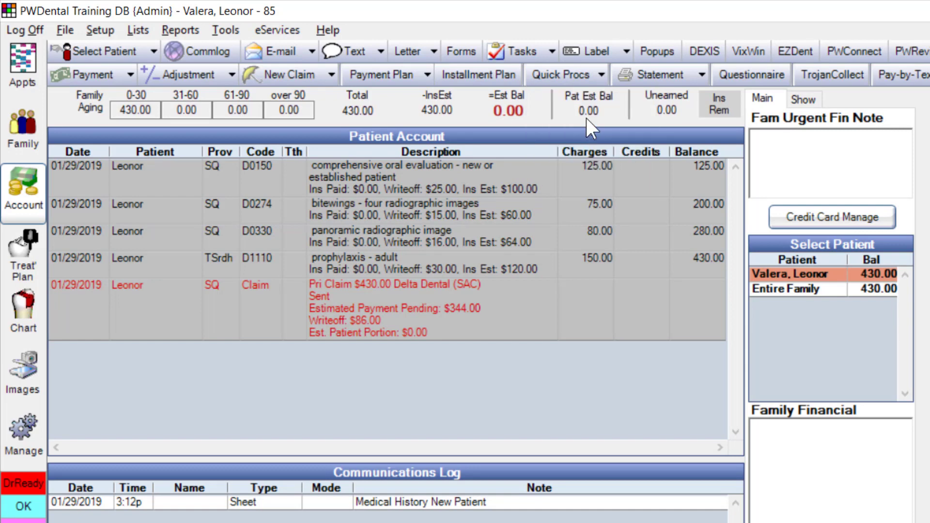
pyautogui.click(391, 299)
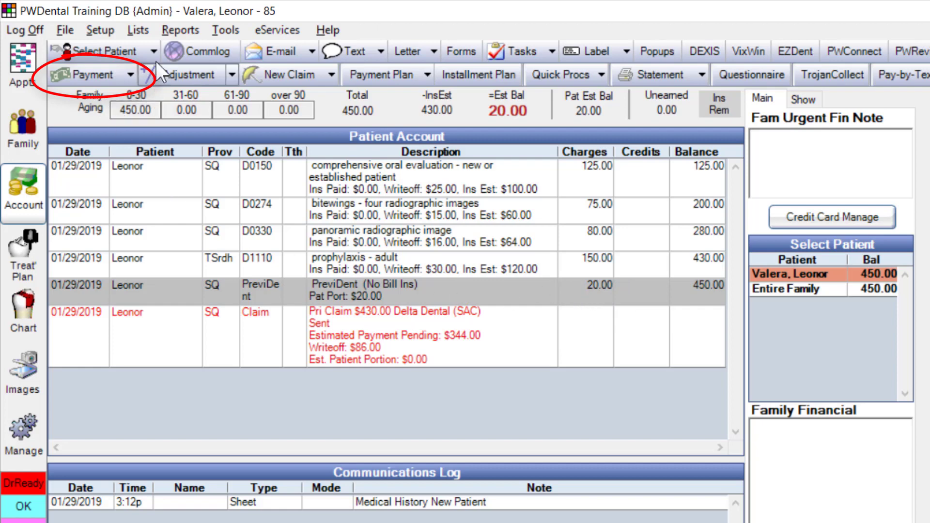
# Enter a 20.00 check payment with a 20.00 split attached to the PreviDent procedure
pyautogui.click(66, 72)
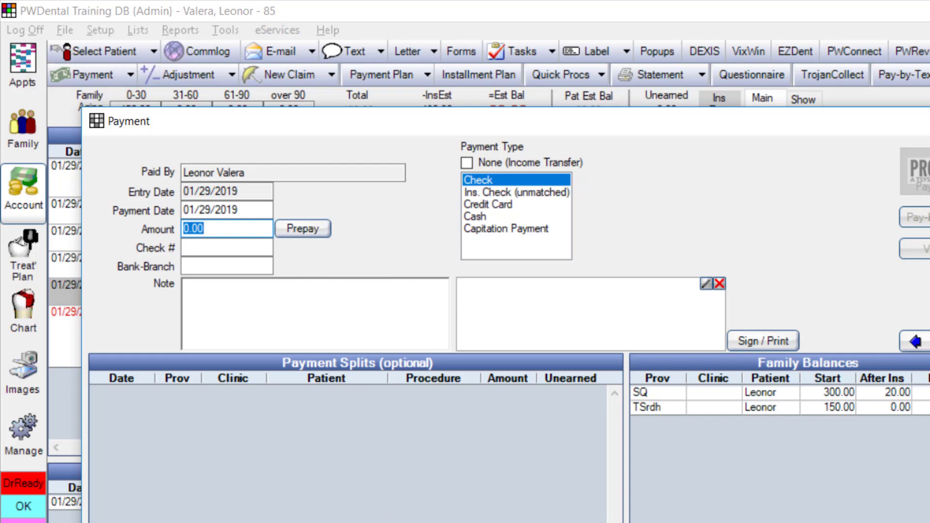
pyautogui.write('20.00')
pyautogui.doubleClick(405, 453)
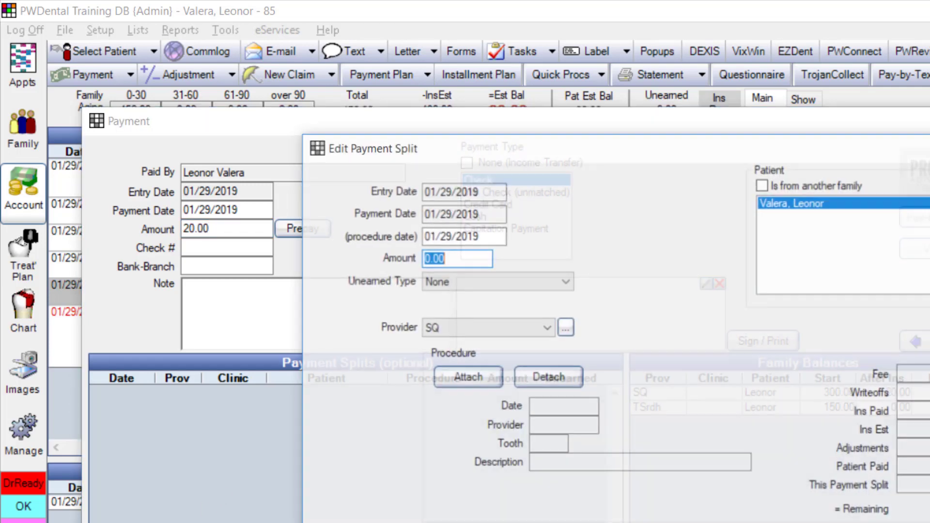
pyautogui.write('20')
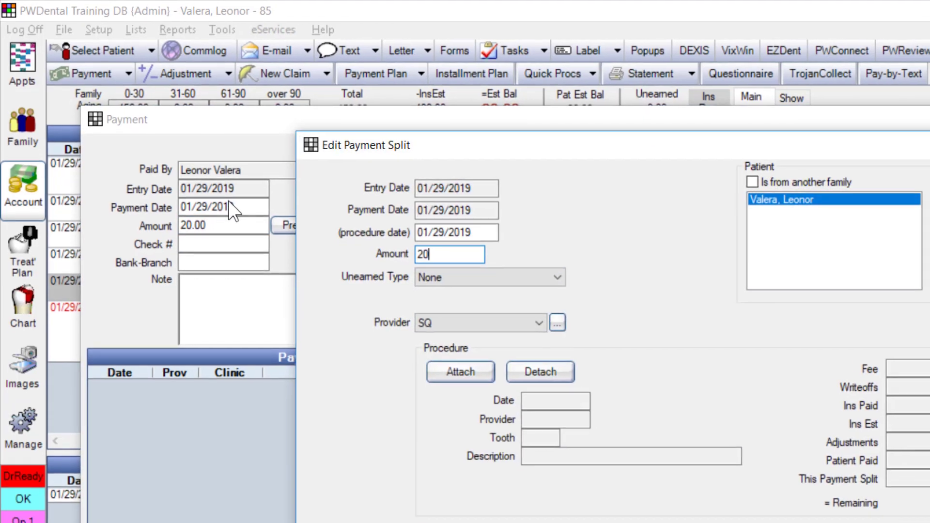
pyautogui.write('.00')
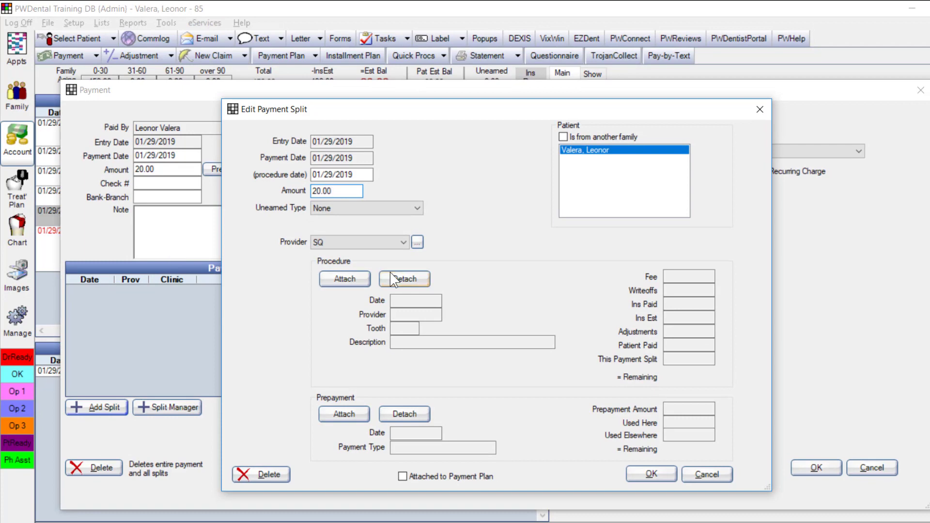
pyautogui.click(346, 279)
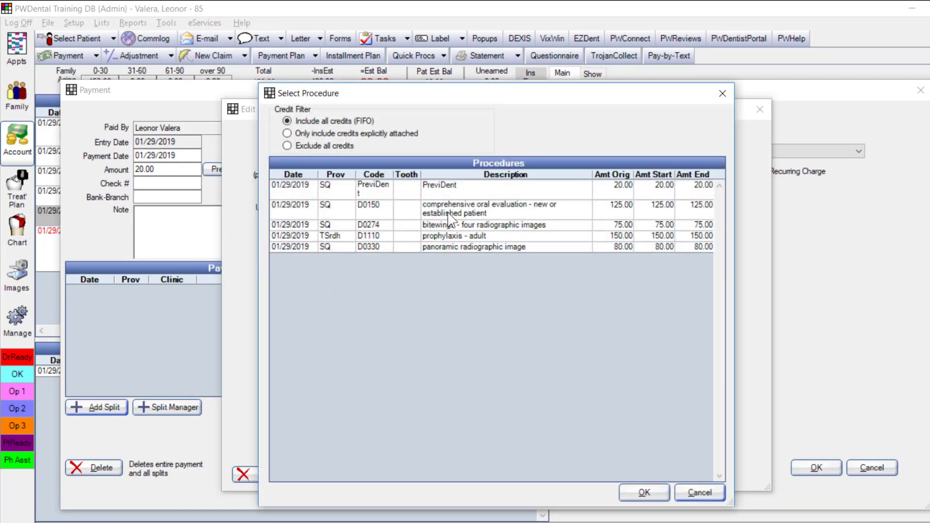
pyautogui.click(436, 186)
pyautogui.click(644, 493)
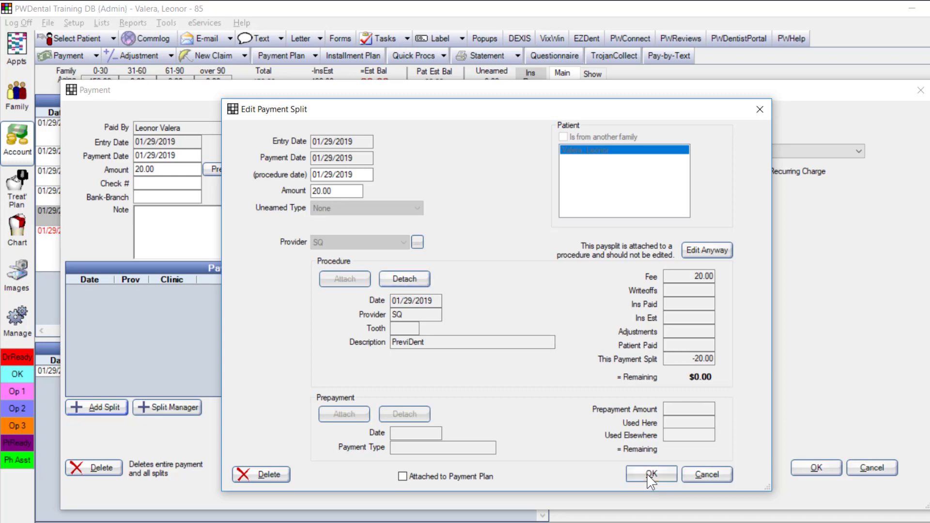
pyautogui.click(651, 475)
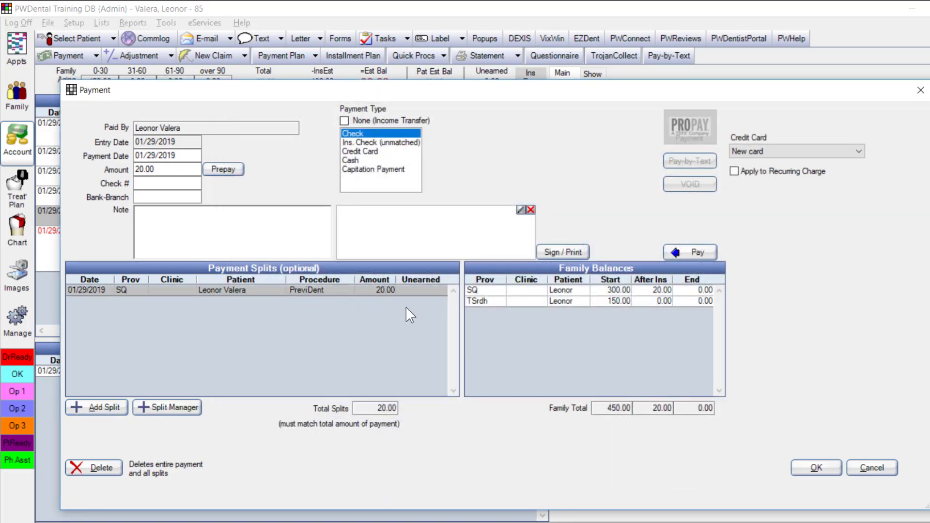
pyautogui.click(822, 474)
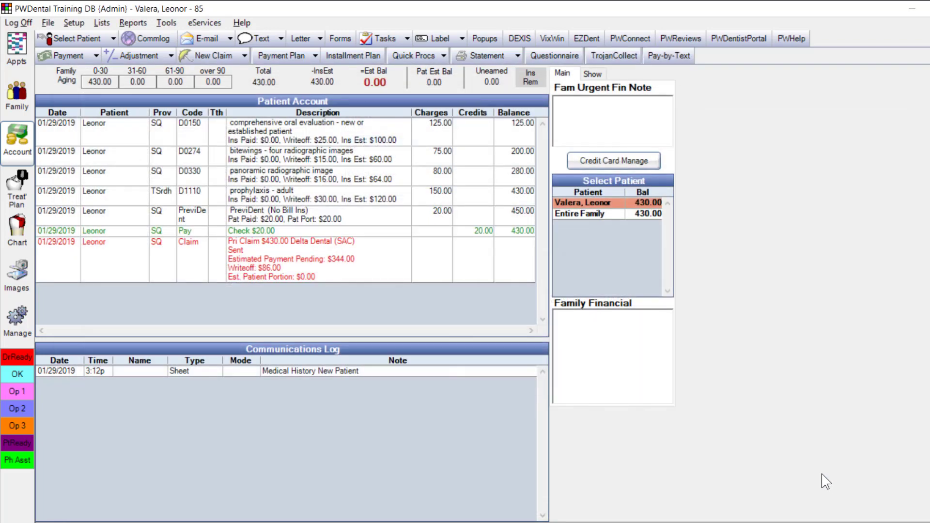
pyautogui.click(406, 228)
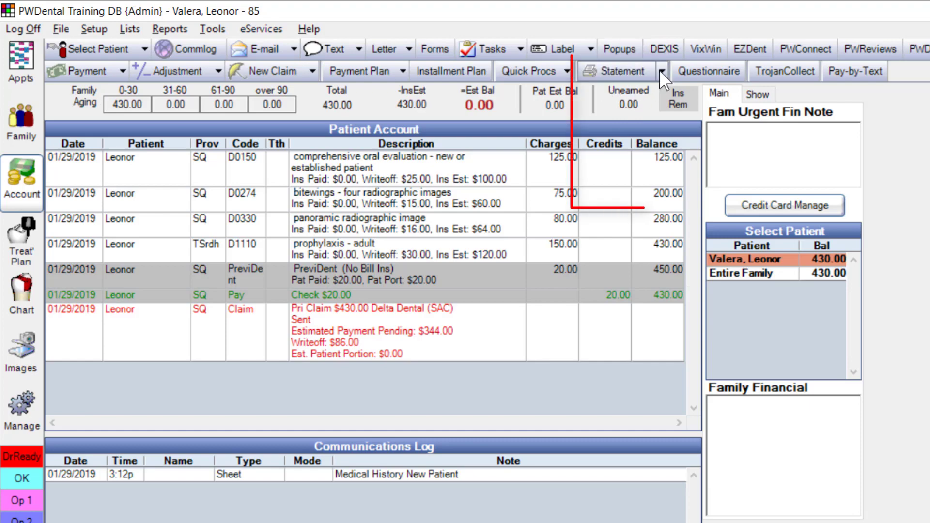
# Preview the in-person statement from Statement > More Options, then save it unsent
pyautogui.click(659, 71)
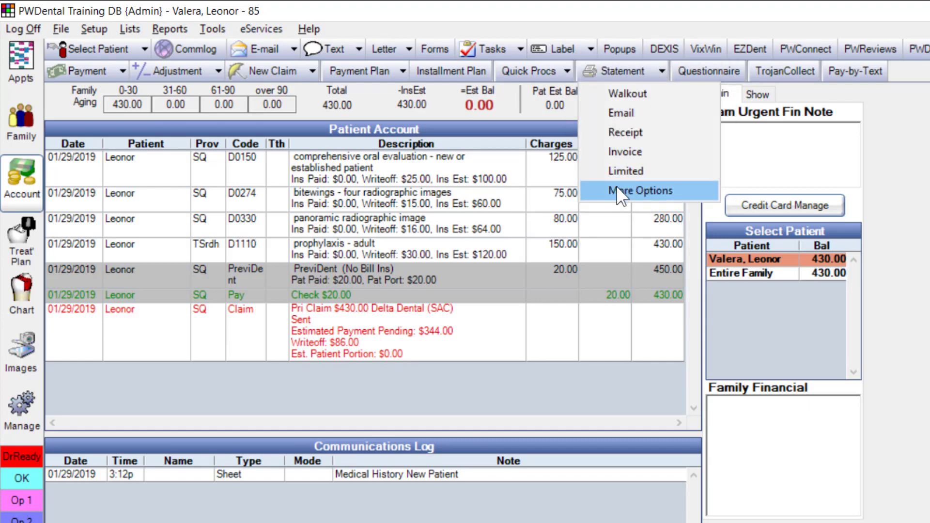
pyautogui.click(670, 192)
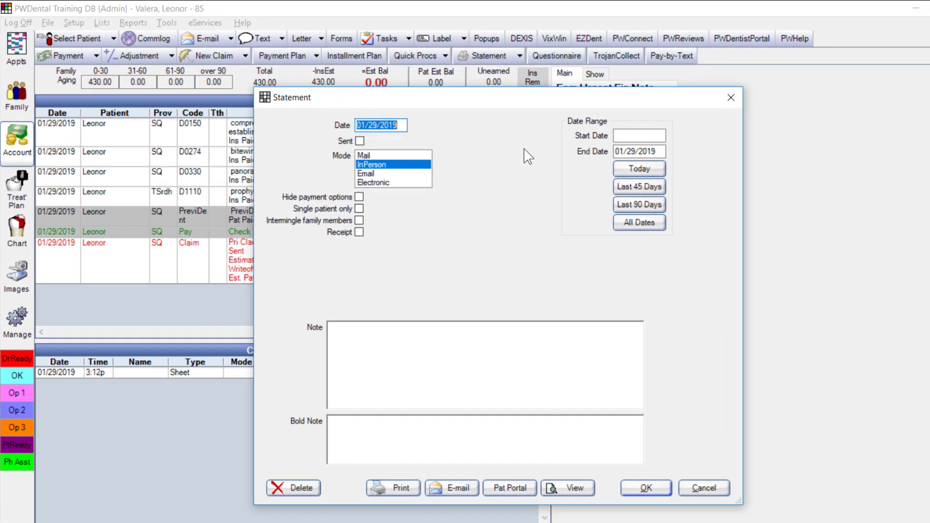
pyautogui.click(562, 483)
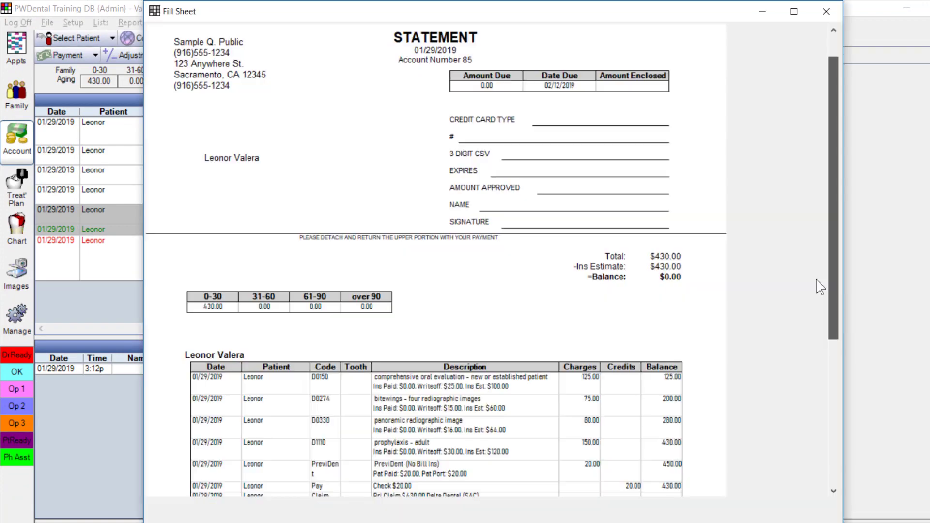
pyautogui.scroll(-3, 808, 333)
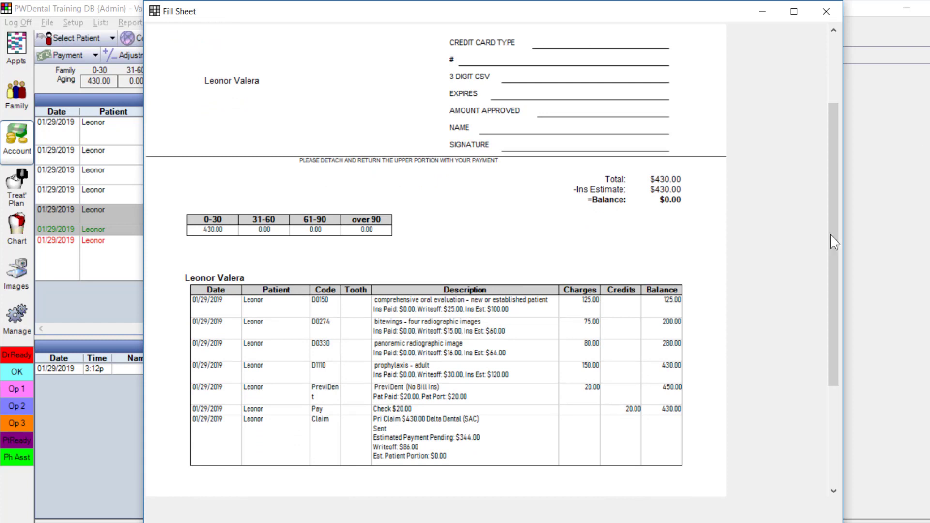
pyautogui.moveTo(836, 273); pyautogui.dragTo(853, 156)
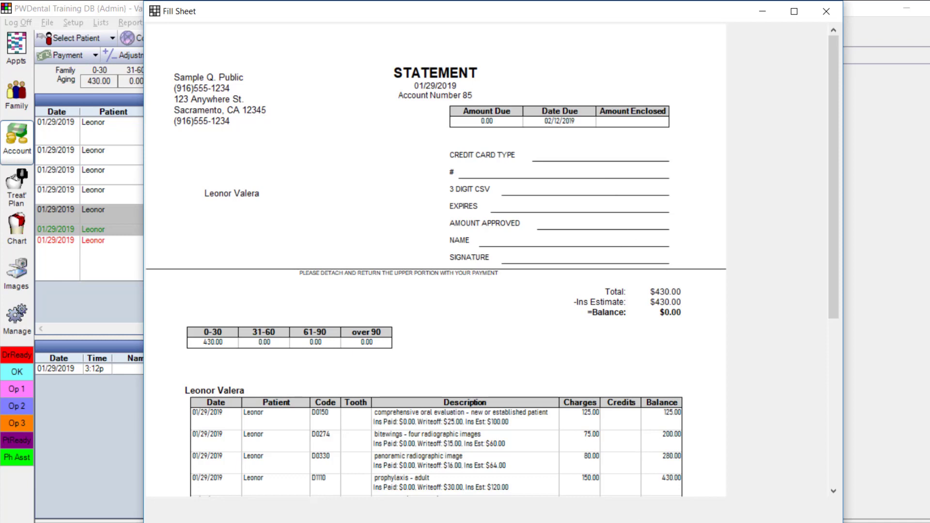
pyautogui.press('Escape')
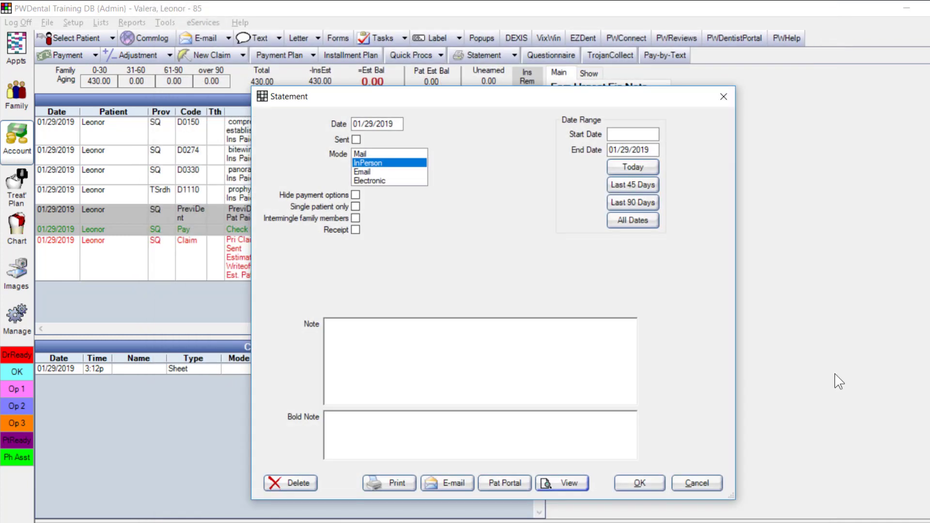
pyautogui.click(640, 483)
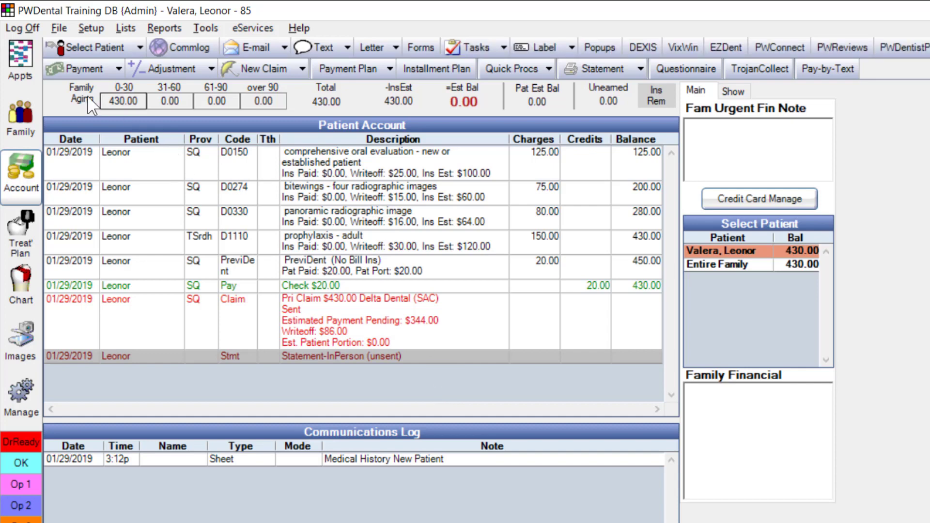
# Switch to the Appts module to show today's schedule for all providers
pyautogui.click(29, 66)
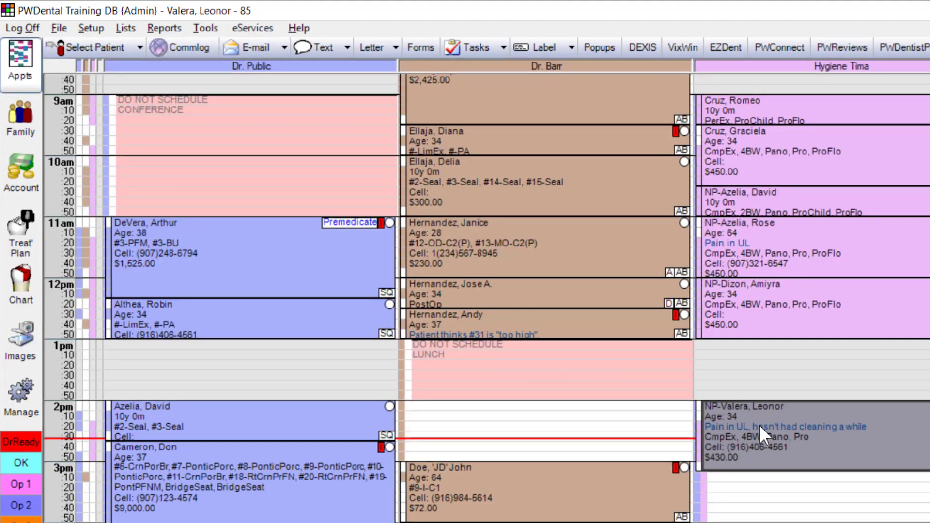
pyautogui.moveTo(887, 437)
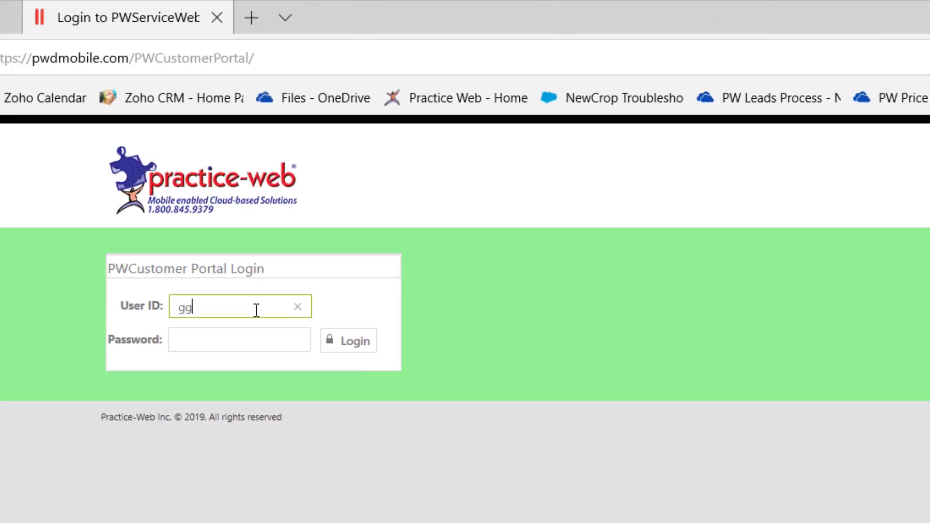
# Log in to the customer portal with the user ID and password, then show Patient Review > Completed Reviews
pyautogui.write('uzman')
pyautogui.press('Tab')
pyautogui.write('••••••••••••')
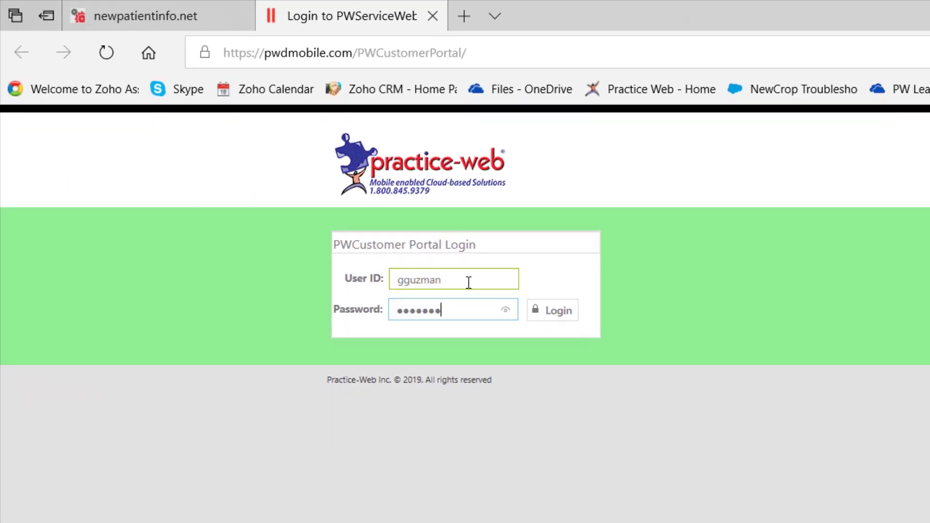
pyautogui.press('Return')
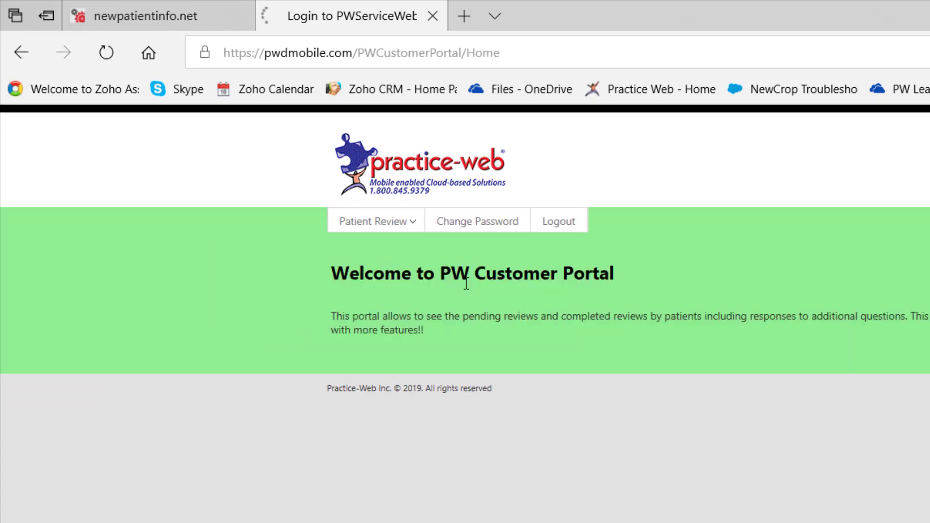
pyautogui.click(402, 226)
pyautogui.click(386, 269)
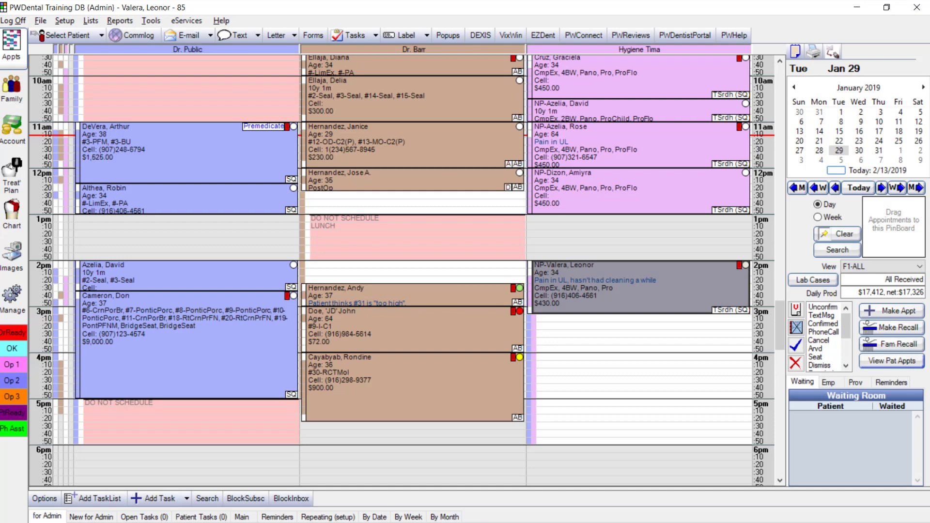
# Make a recall for the patient and drop it into Hygiene at 2pm on Jul 31, 2019, accepting the provider and length prompts
pyautogui.click(685, 283)
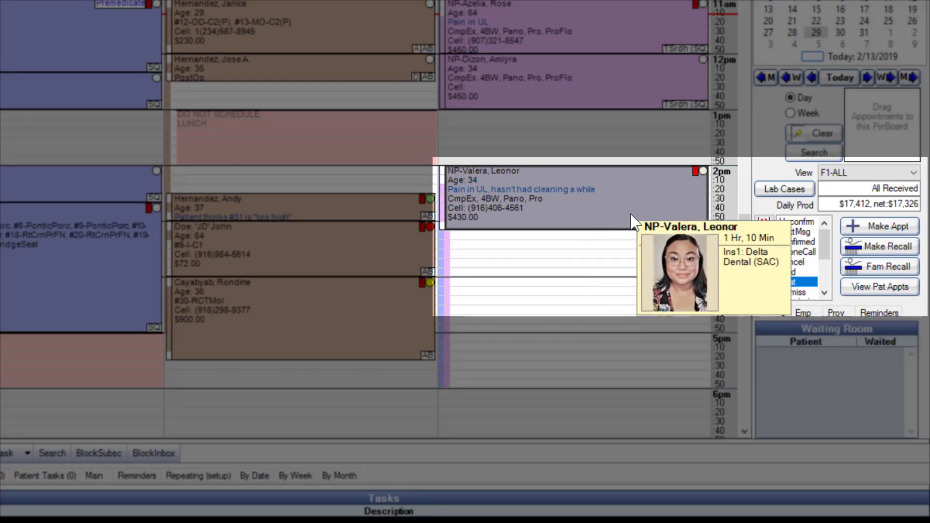
pyautogui.click(875, 248)
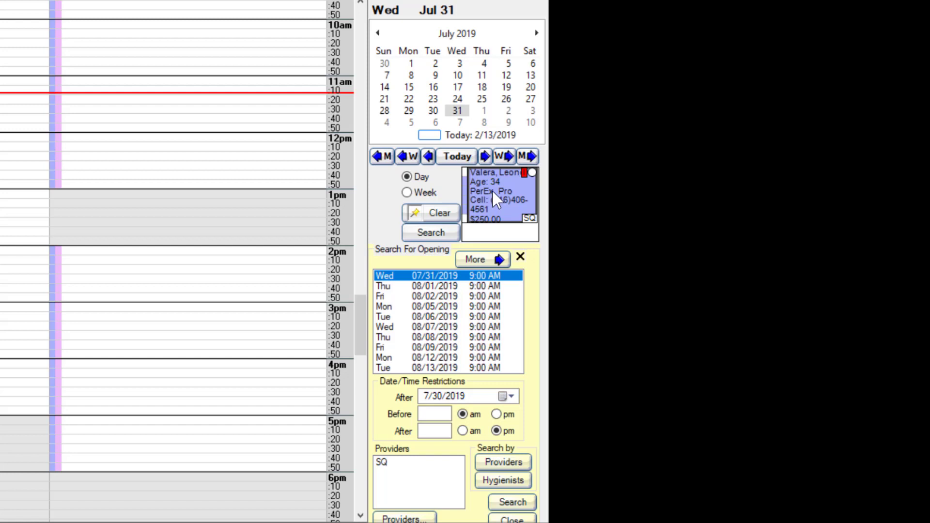
pyautogui.moveTo(492, 192); pyautogui.dragTo(79, 267)
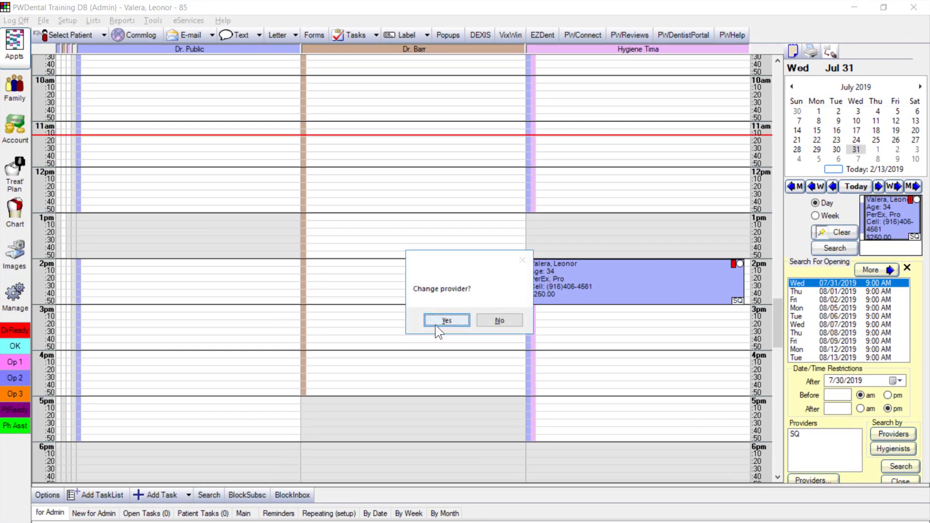
pyautogui.click(435, 321)
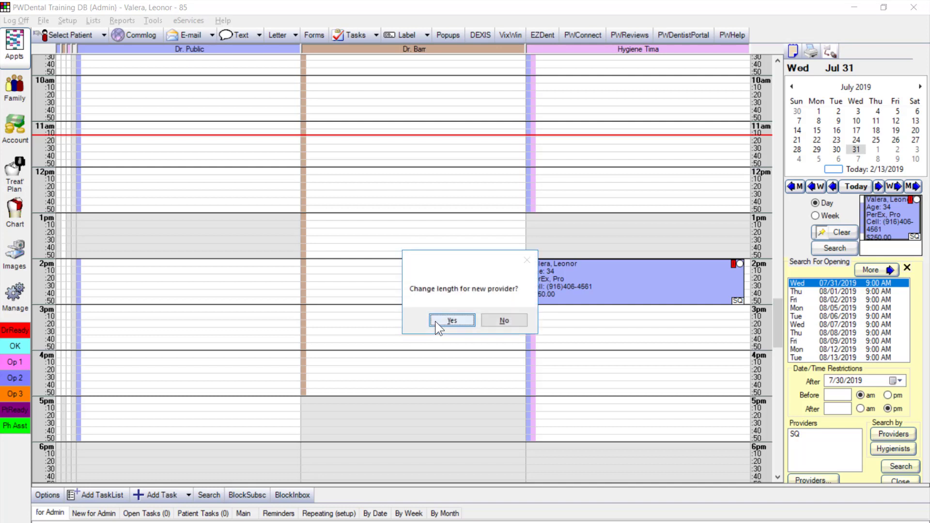
pyautogui.click(502, 321)
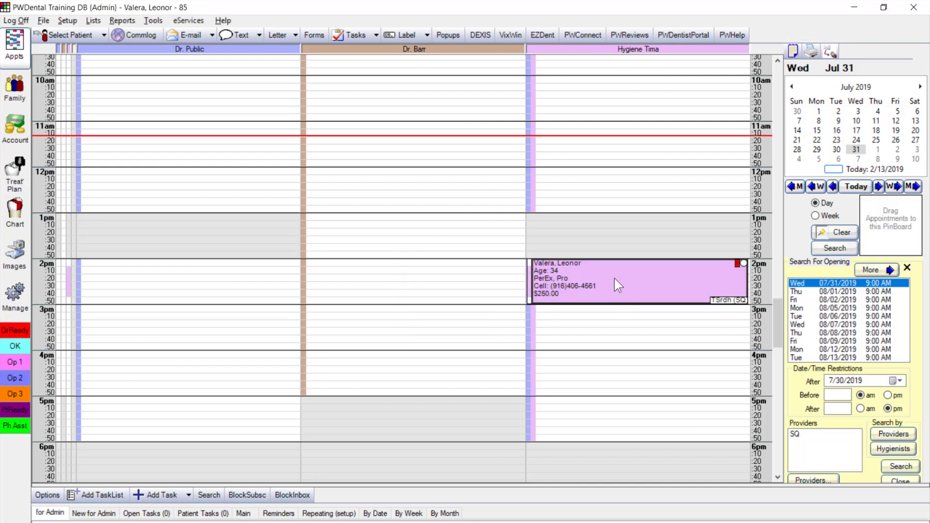
pyautogui.moveTo(614, 277)
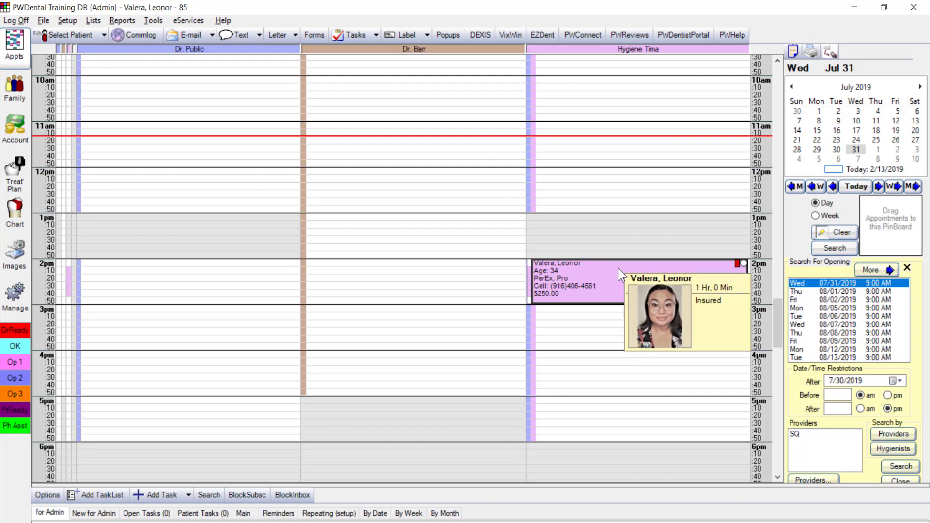
# Close Search For Opening and copy the patient's Planned #1 appointment to the Pinboard
pyautogui.click(885, 481)
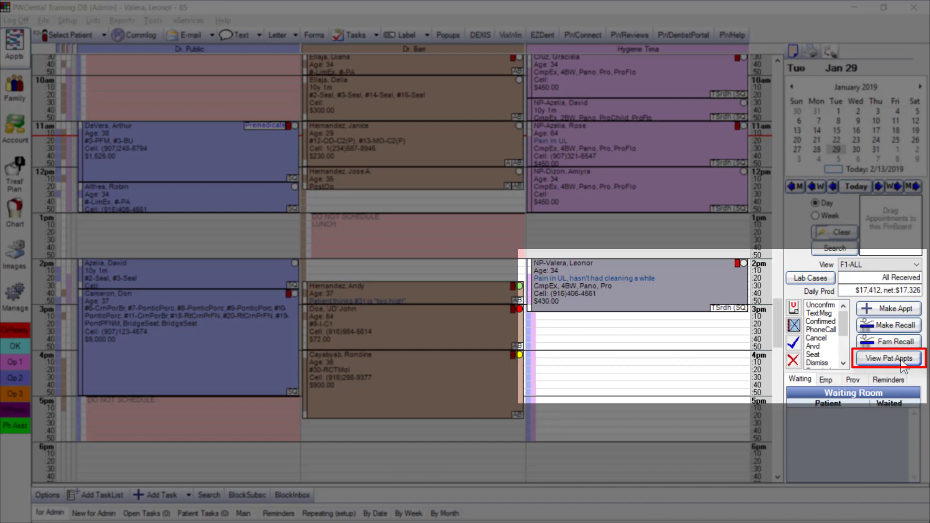
pyautogui.click(902, 360)
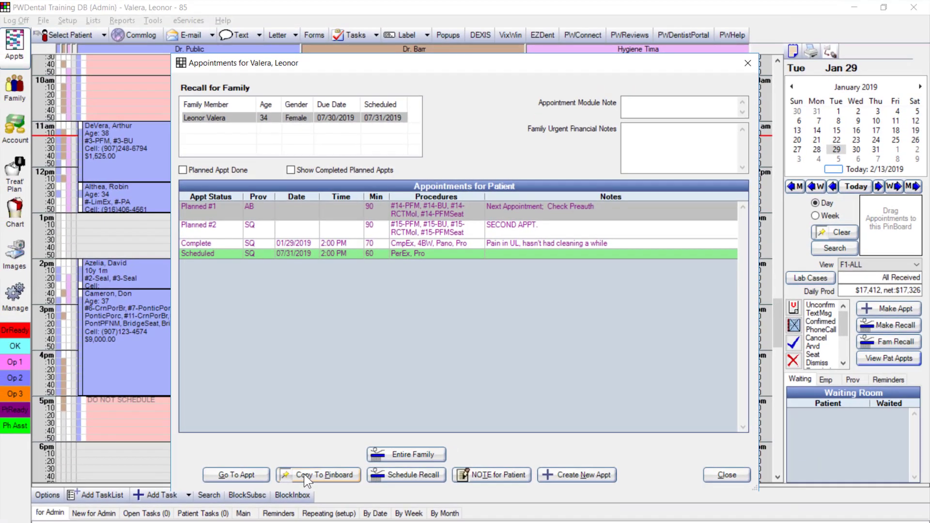
pyautogui.click(300, 476)
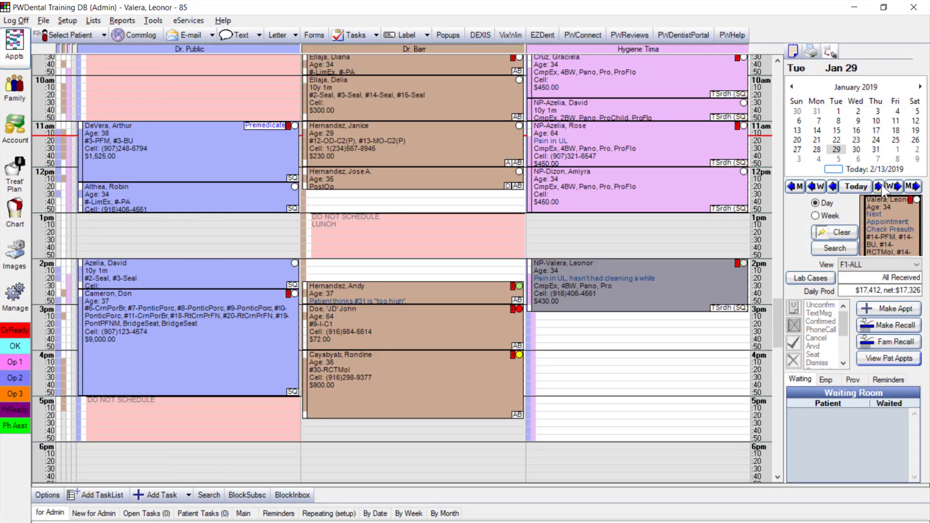
# Go to Tue Mar 5 and drag the Pinboard appointment into Dr. Public's column at 2:20pm
pyautogui.click(915, 187)
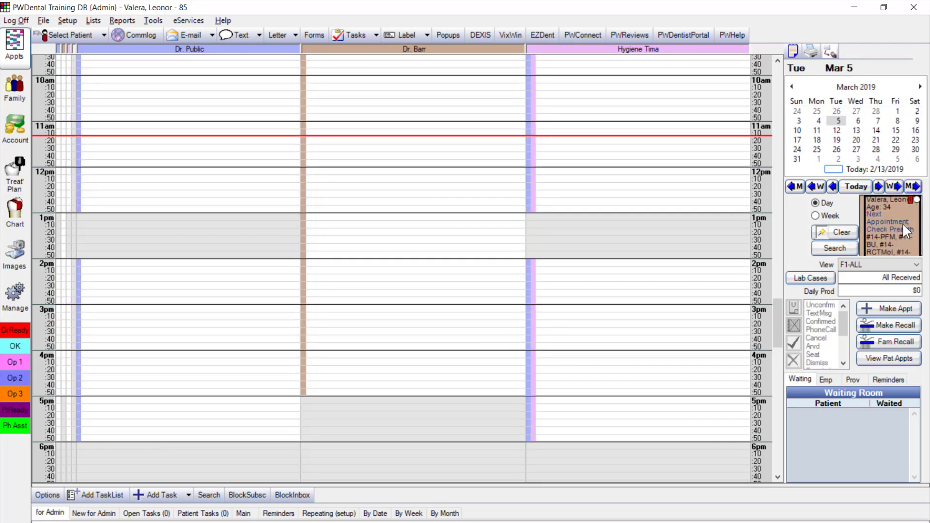
pyautogui.moveTo(891, 206); pyautogui.dragTo(333, 277)
pyautogui.moveTo(333, 277)
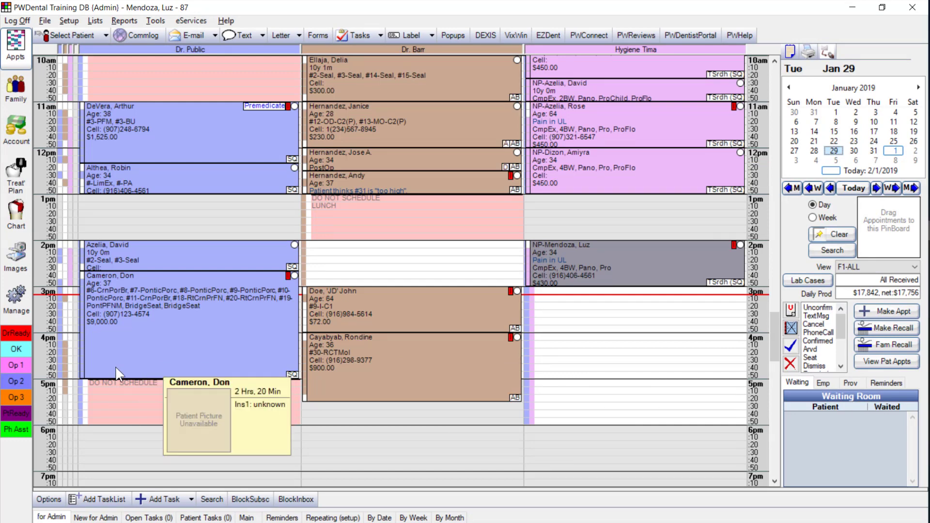
# Open Manage and inspect the Backup FROM/TO folders and image-folder checkbox, closing without saving
pyautogui.click(22, 318)
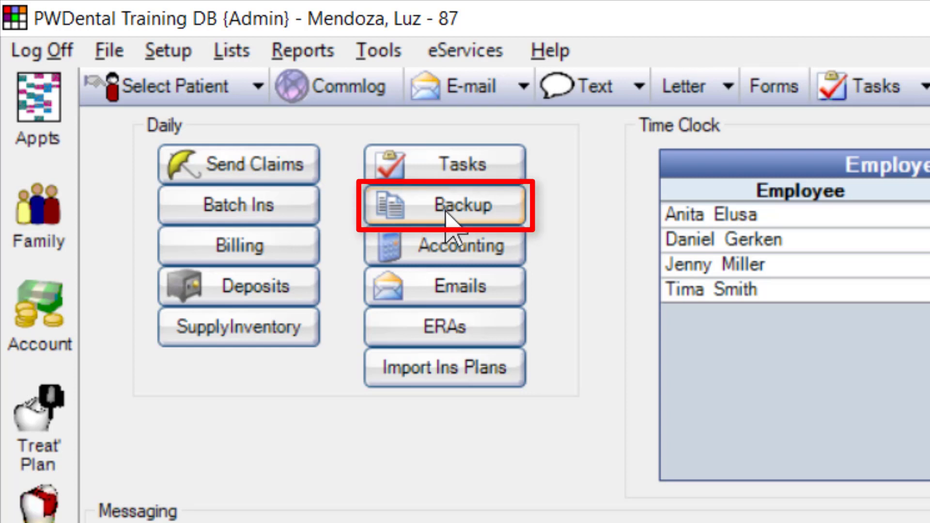
pyautogui.click(451, 214)
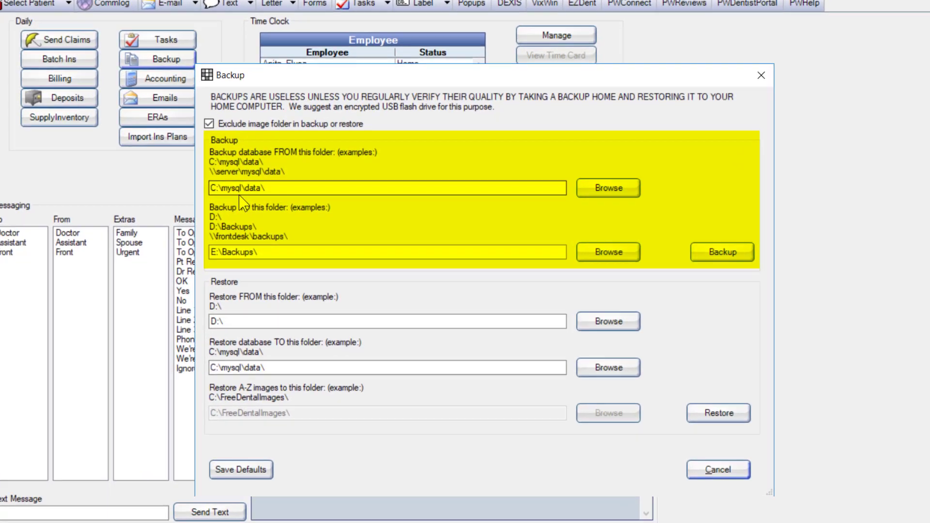
pyautogui.moveTo(246, 210); pyautogui.dragTo(296, 210)
pyautogui.click(235, 235)
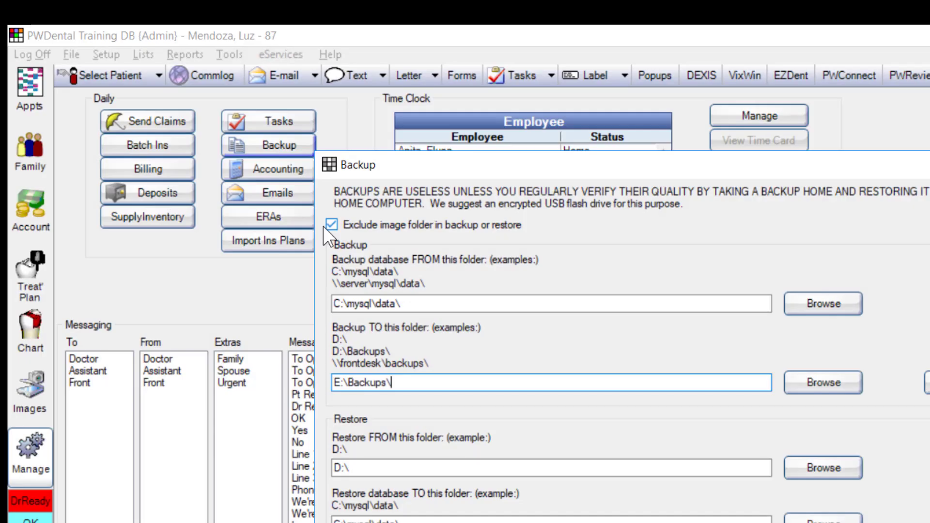
pyautogui.click(323, 226)
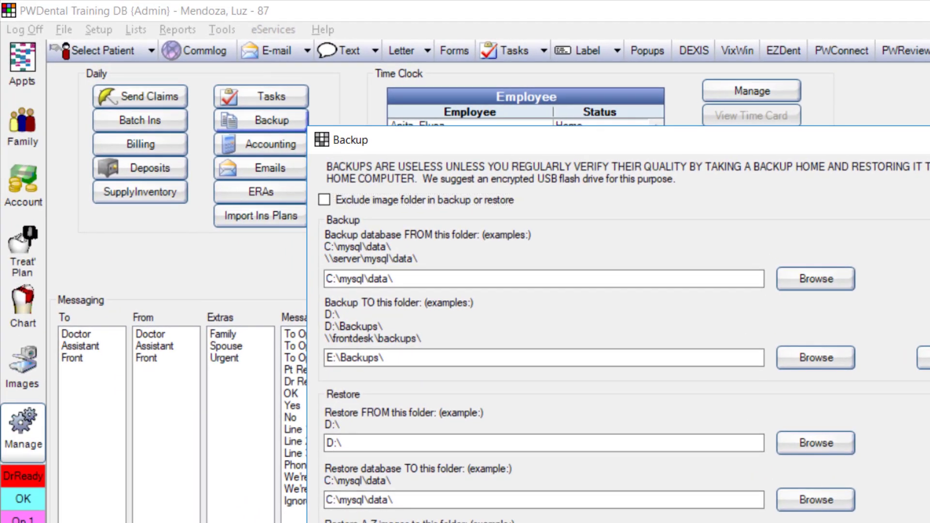
pyautogui.press('Escape')
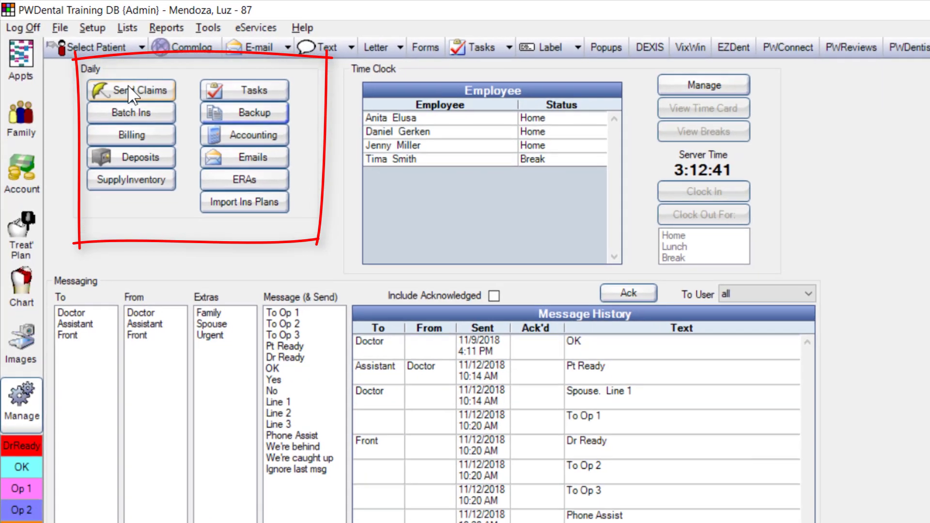
pyautogui.click(130, 90)
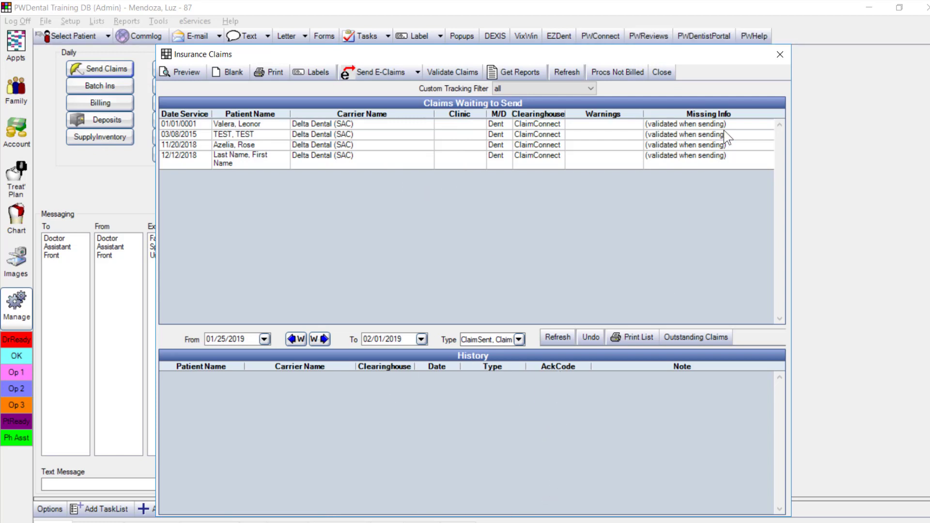
pyautogui.click(779, 54)
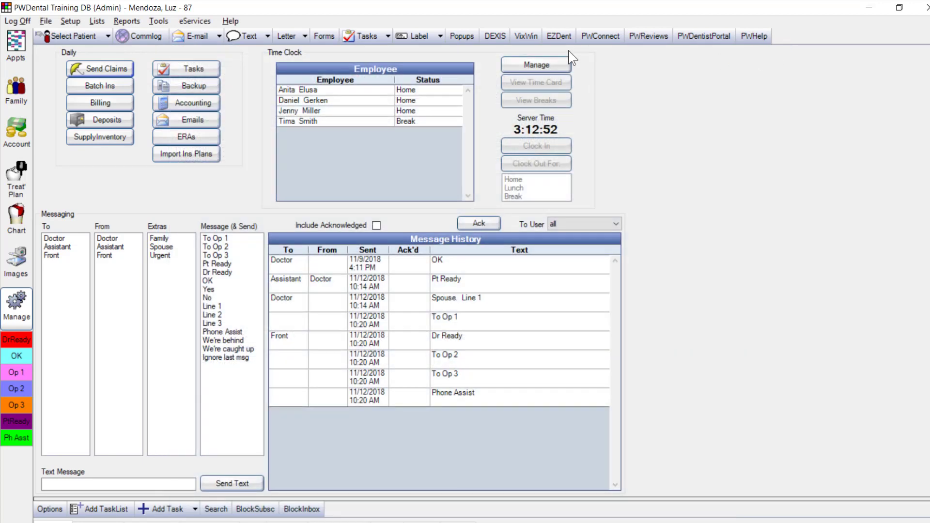
pyautogui.click(105, 86)
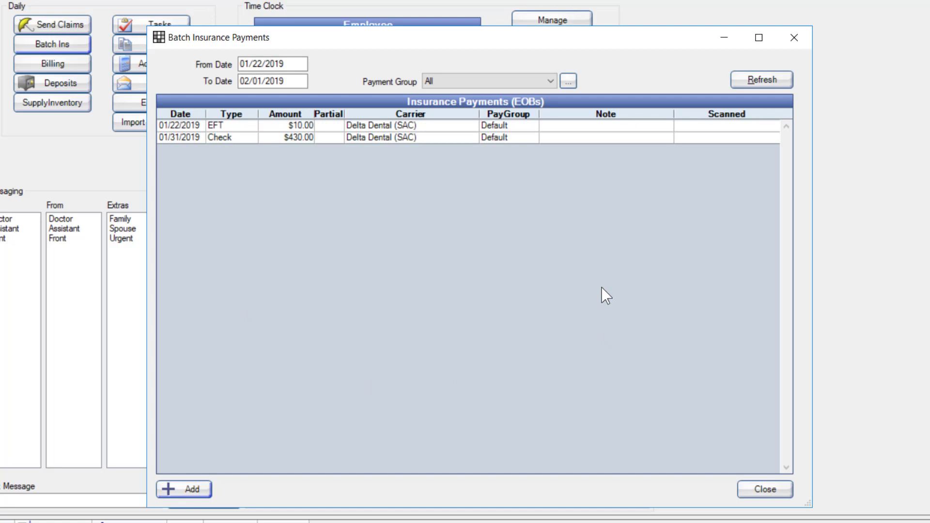
pyautogui.click(765, 490)
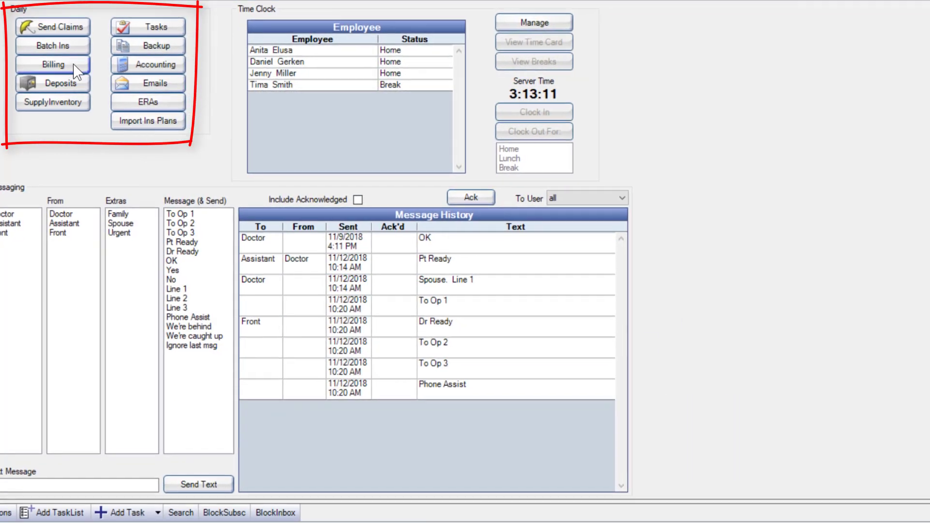
pyautogui.click(75, 71)
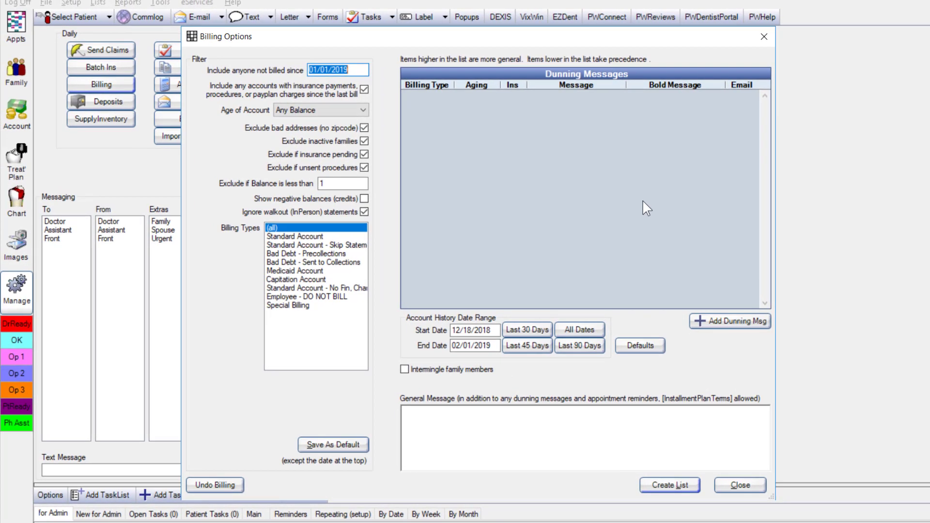
pyautogui.click(765, 39)
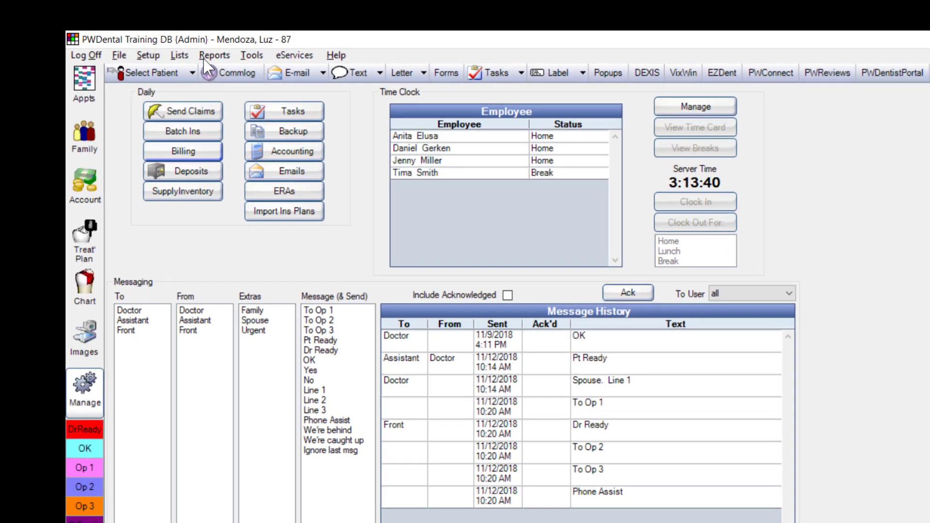
# From Reports > Standard, preview Last Month's report, then open Outstanding Insurance Claims under Monthly
pyautogui.click(124, 4)
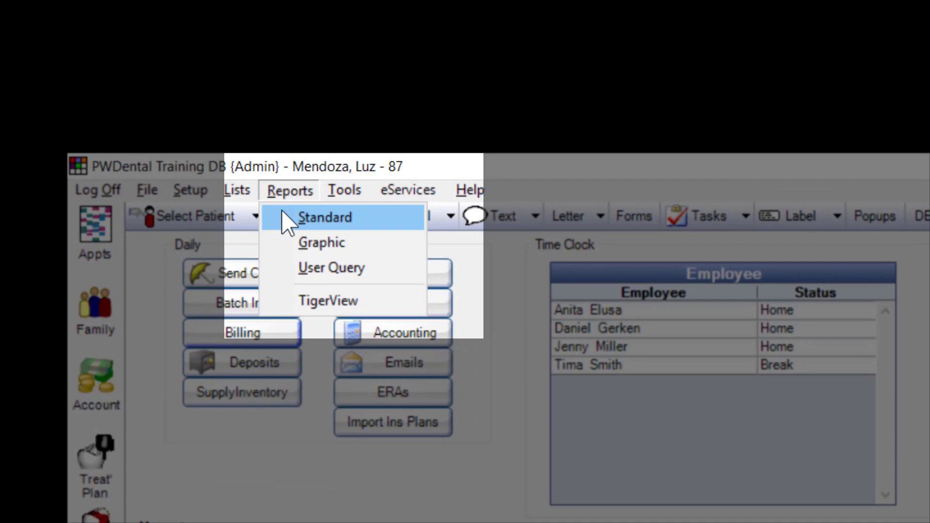
pyautogui.click(282, 213)
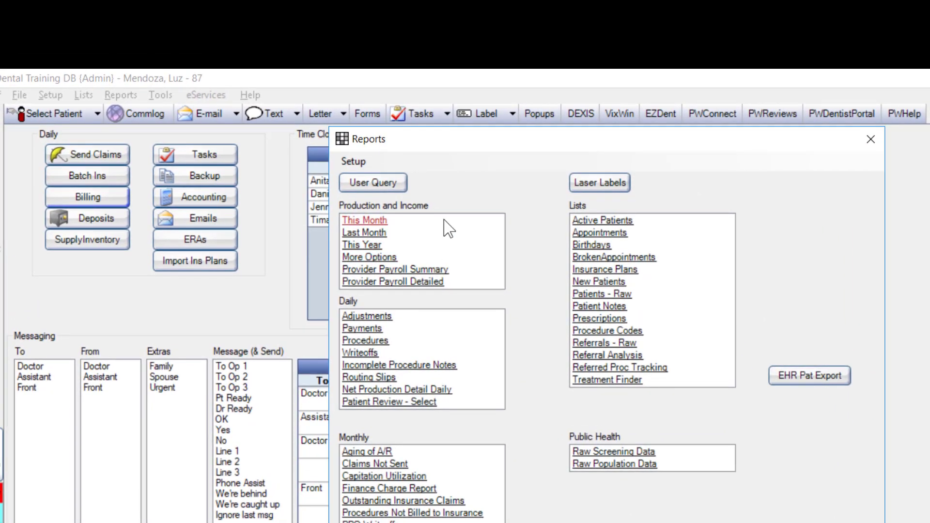
pyautogui.click(438, 235)
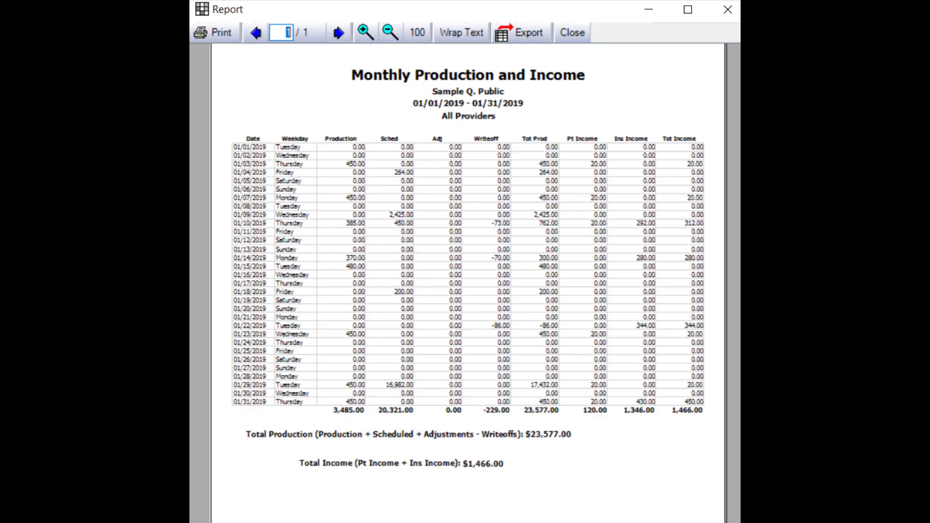
pyautogui.press('Escape')
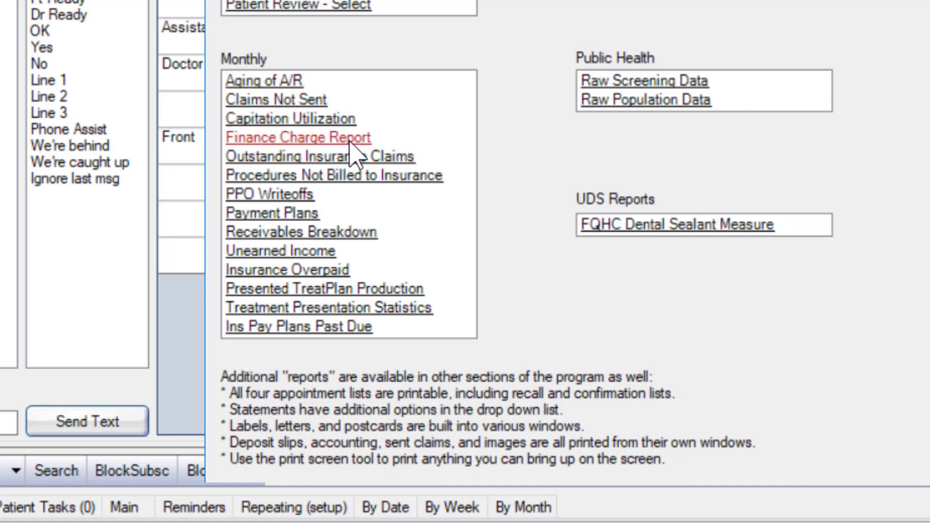
pyautogui.click(391, 156)
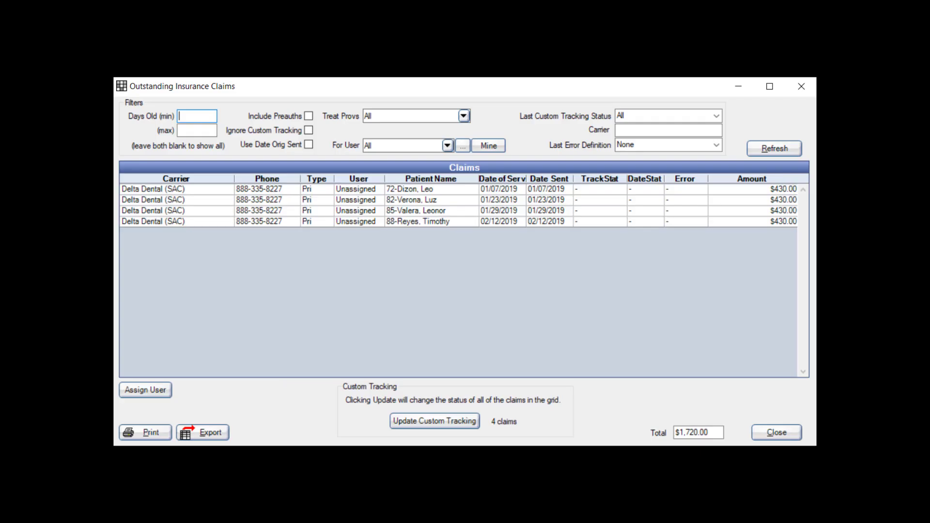